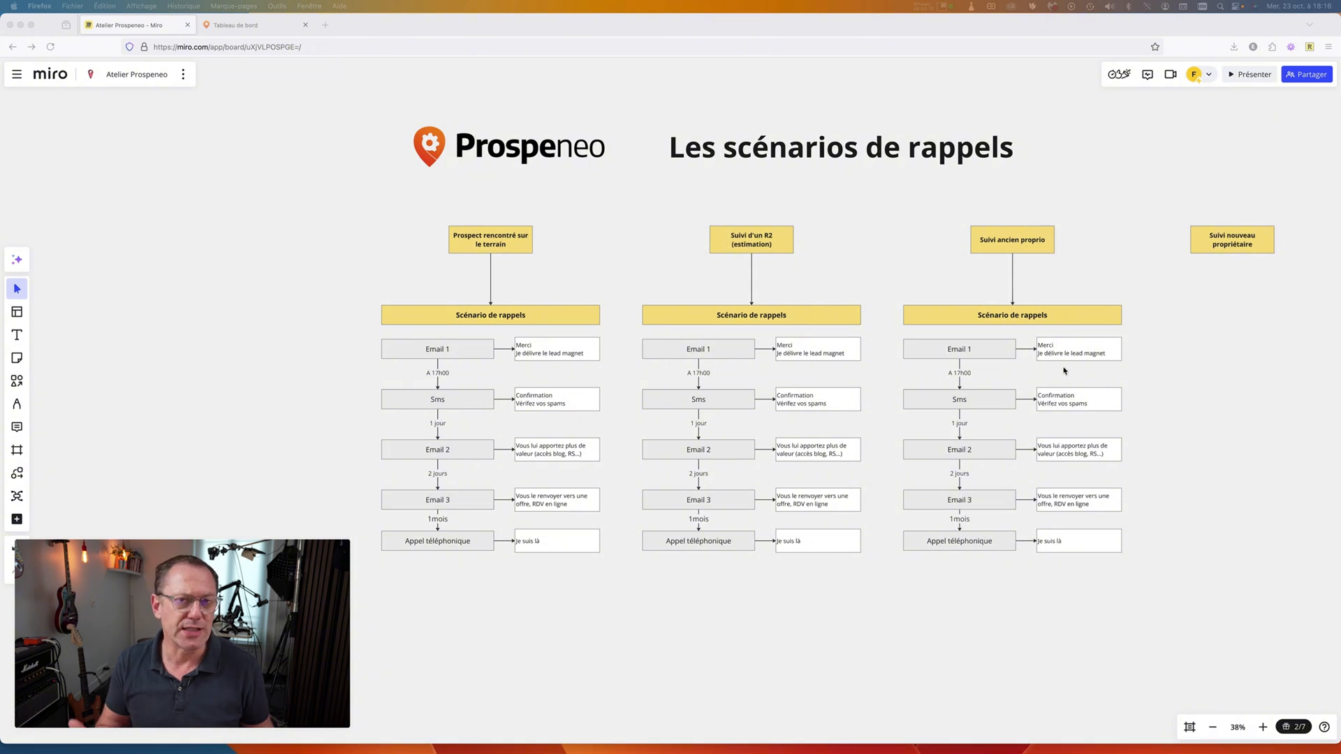
Change the '1 jour' delay label below Sms to '1 mois' in the middle flowchart.
scroll(646, 388, "left", 1)
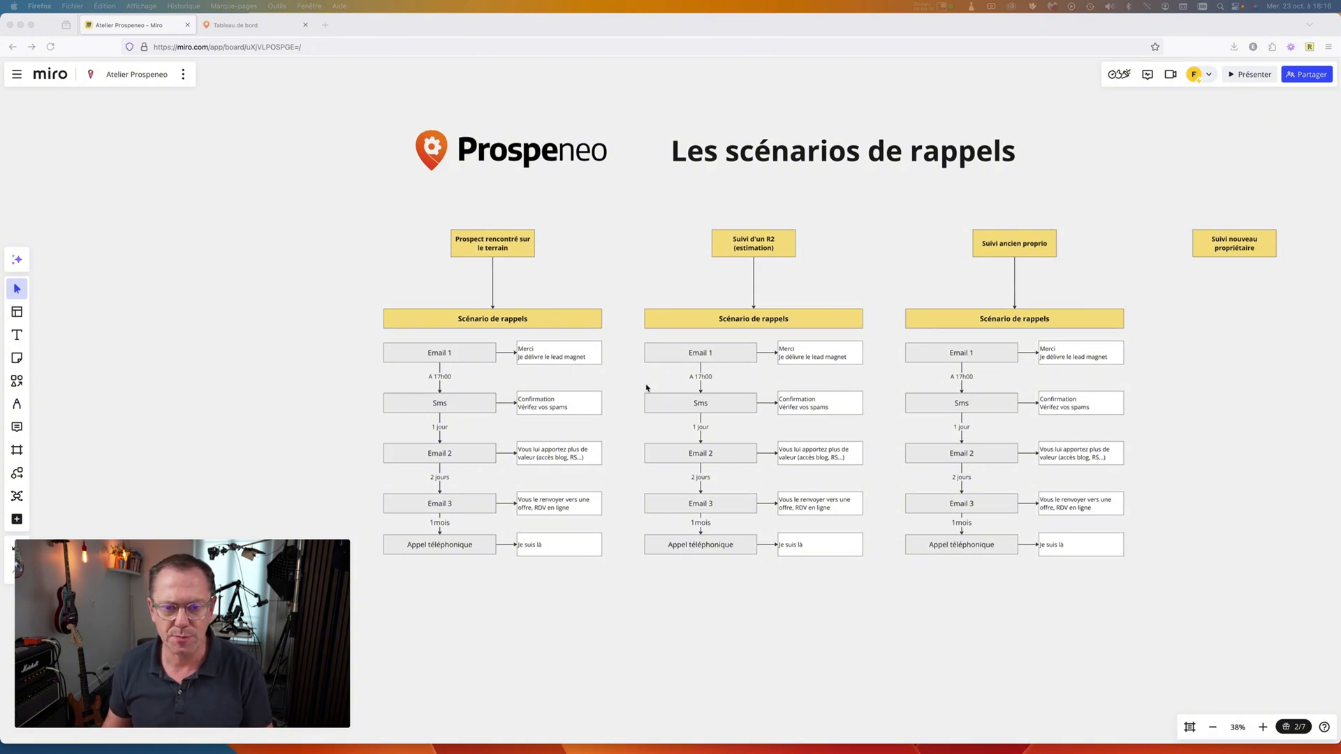
scroll(647, 387, "up", 3)
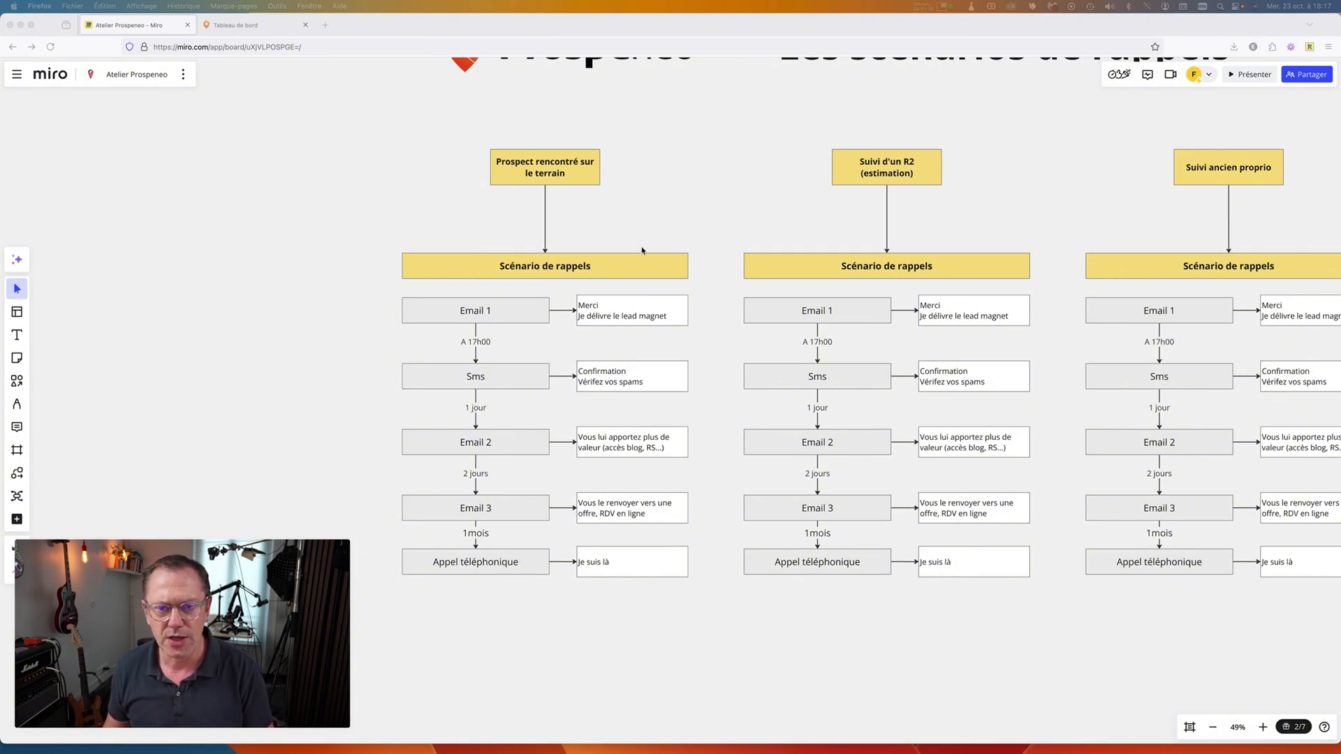
scroll(643, 247, "down", 2)
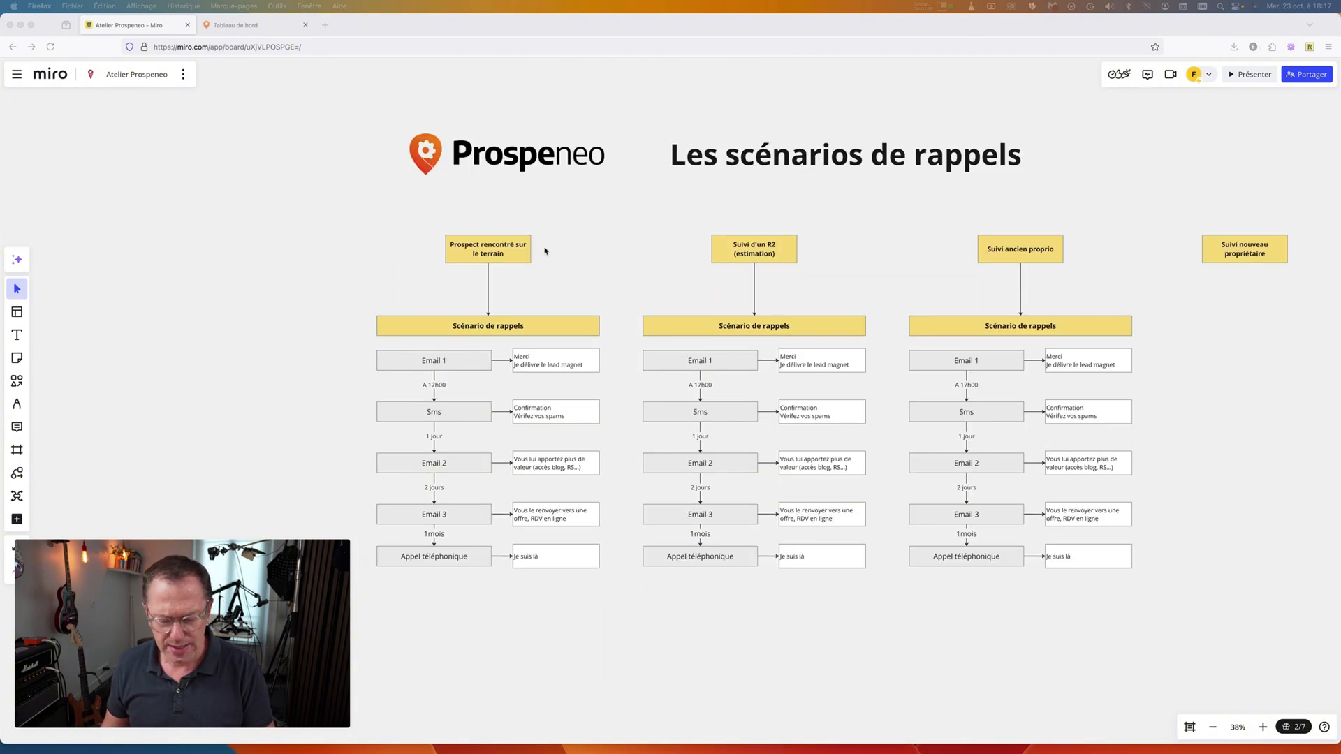
scroll(546, 250, "up", 3)
scroll(591, 255, "up", 1)
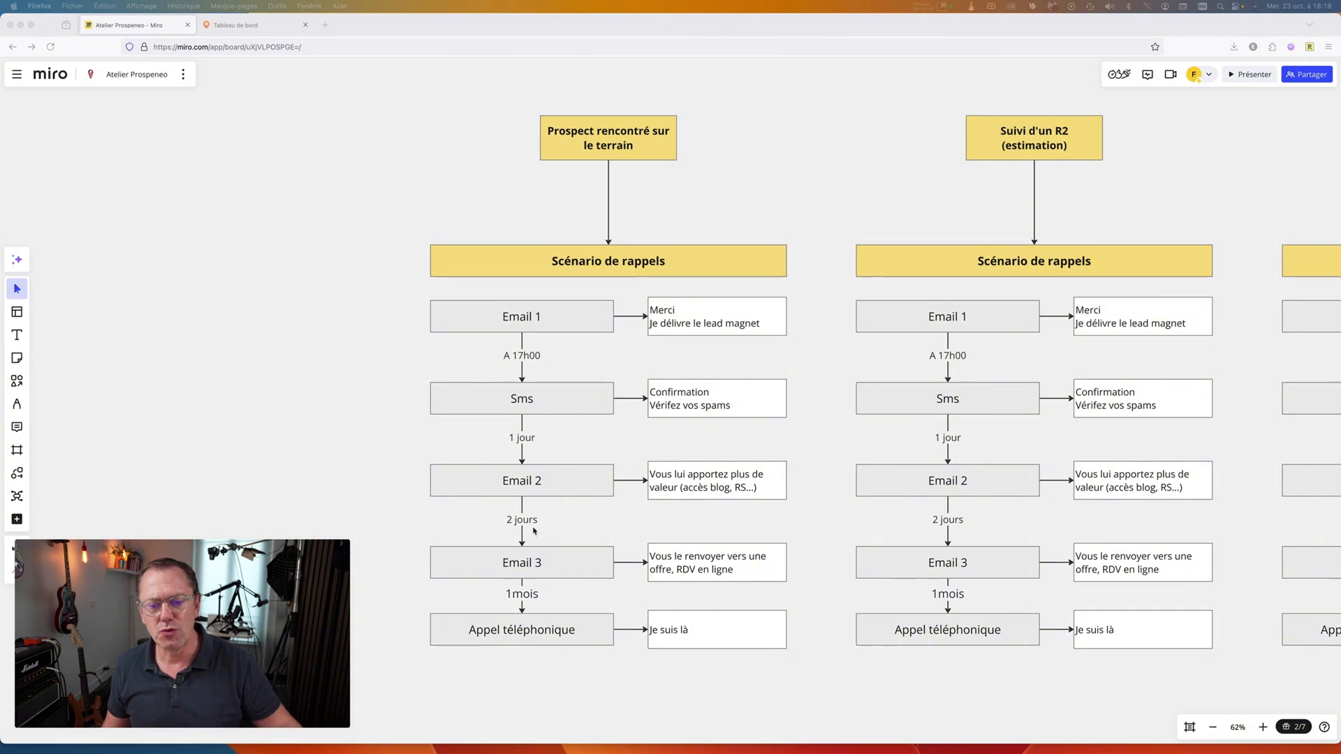
scroll(534, 530, "down", 1)
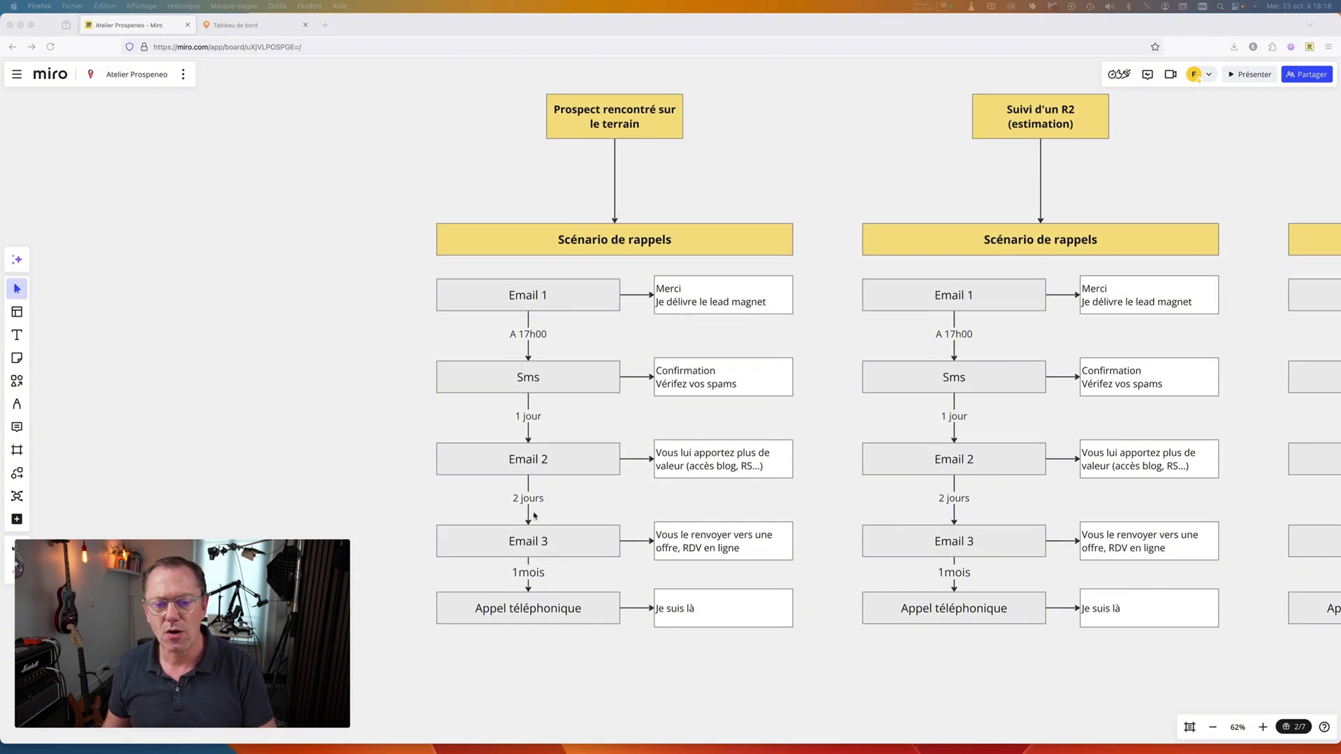
scroll(534, 515, "down", 1)
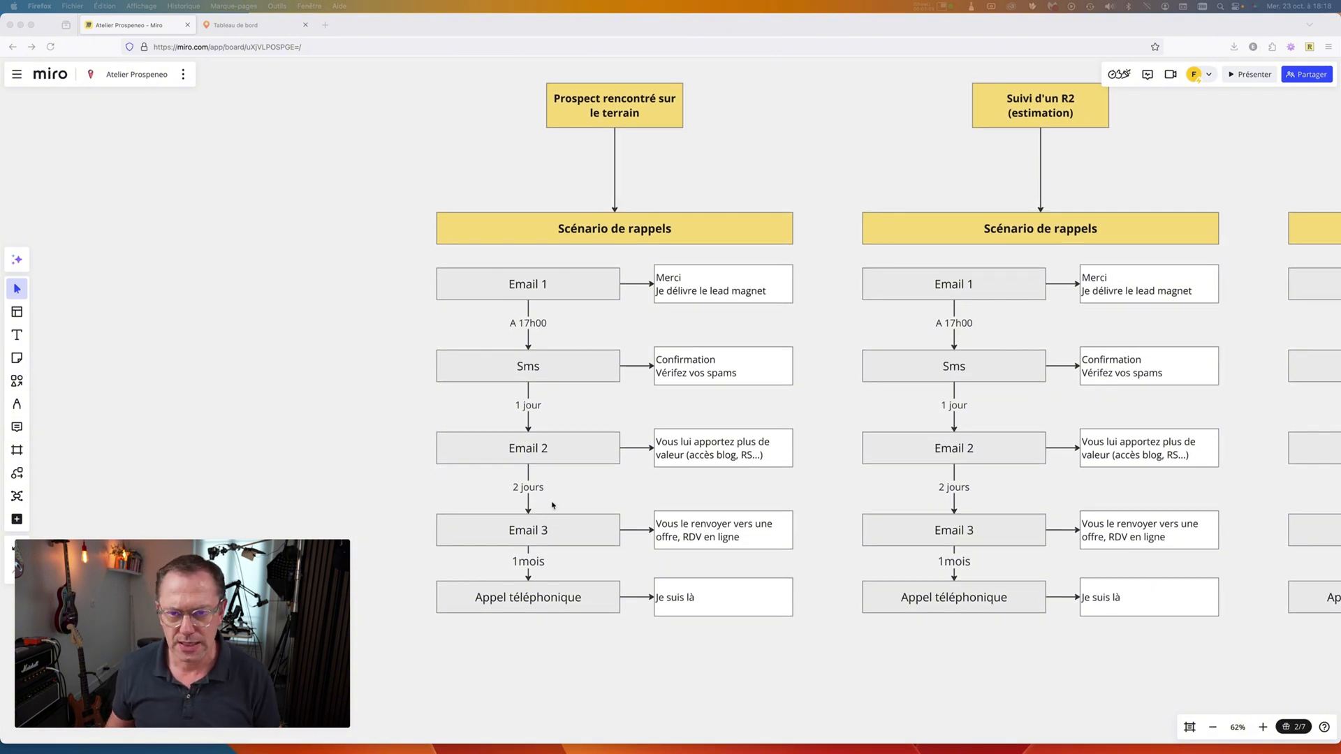
scroll(637, 430, "down", 5)
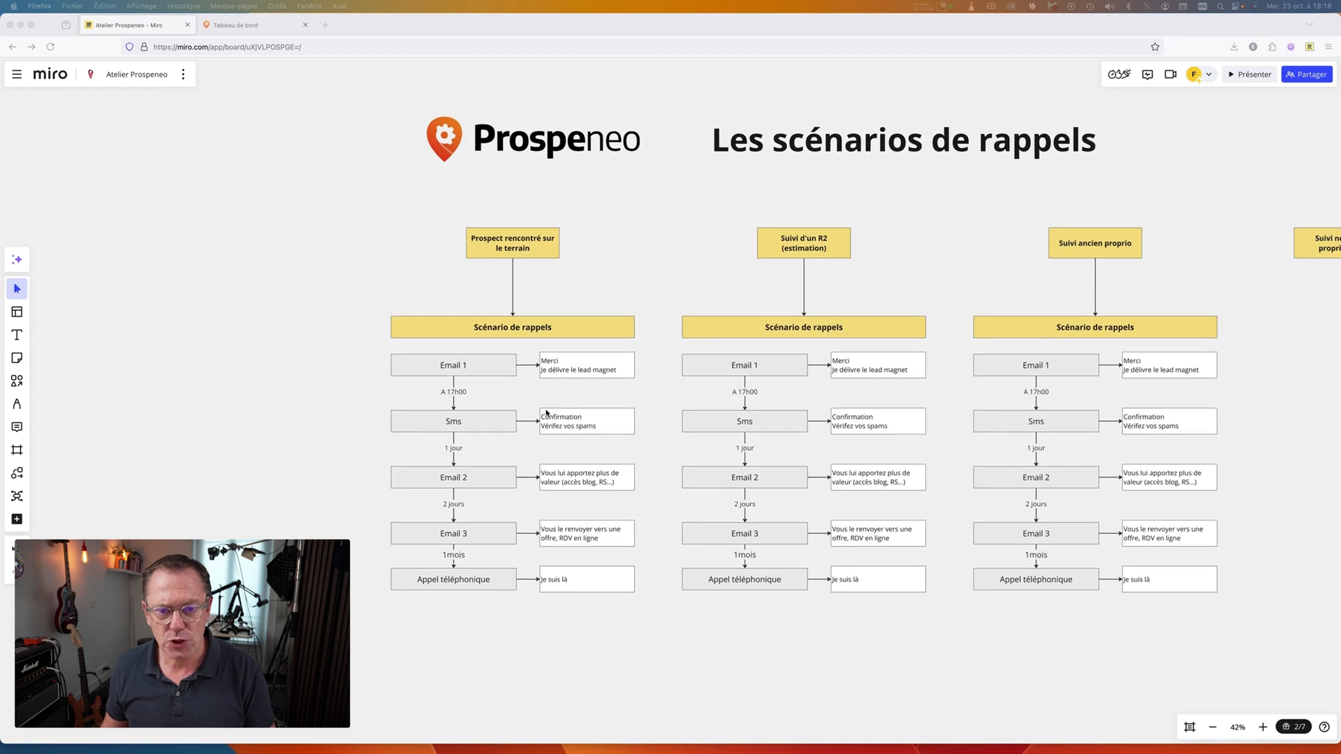
scroll(547, 413, "right", 3)
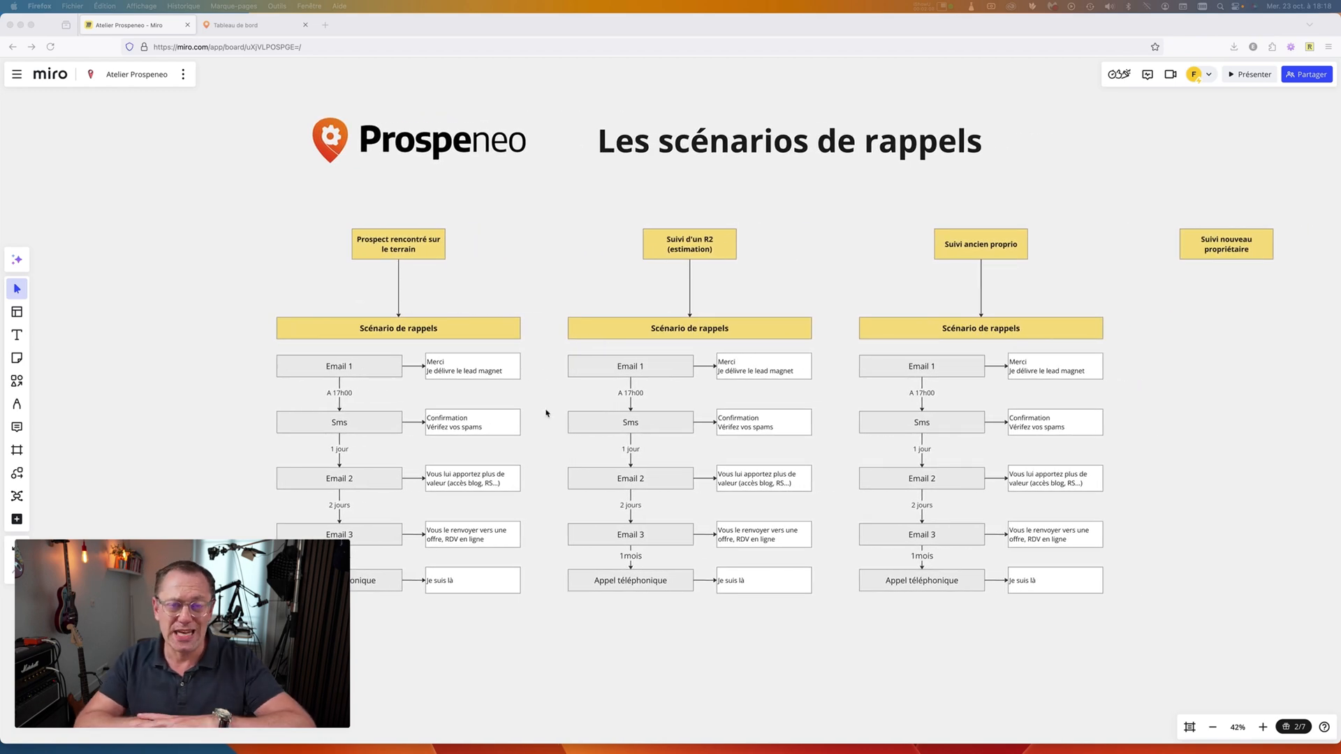
scroll(617, 389, "right", 2)
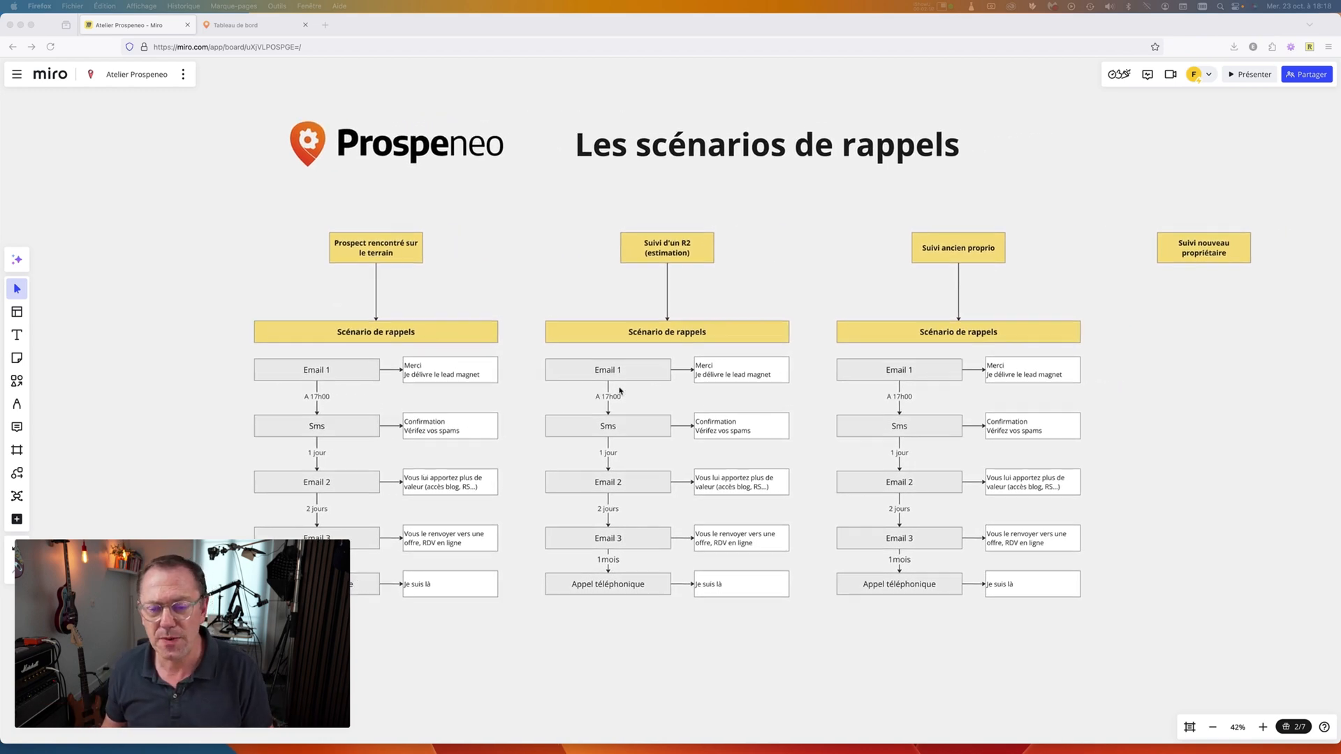
scroll(620, 391, "up", 2)
scroll(619, 391, "up", 2)
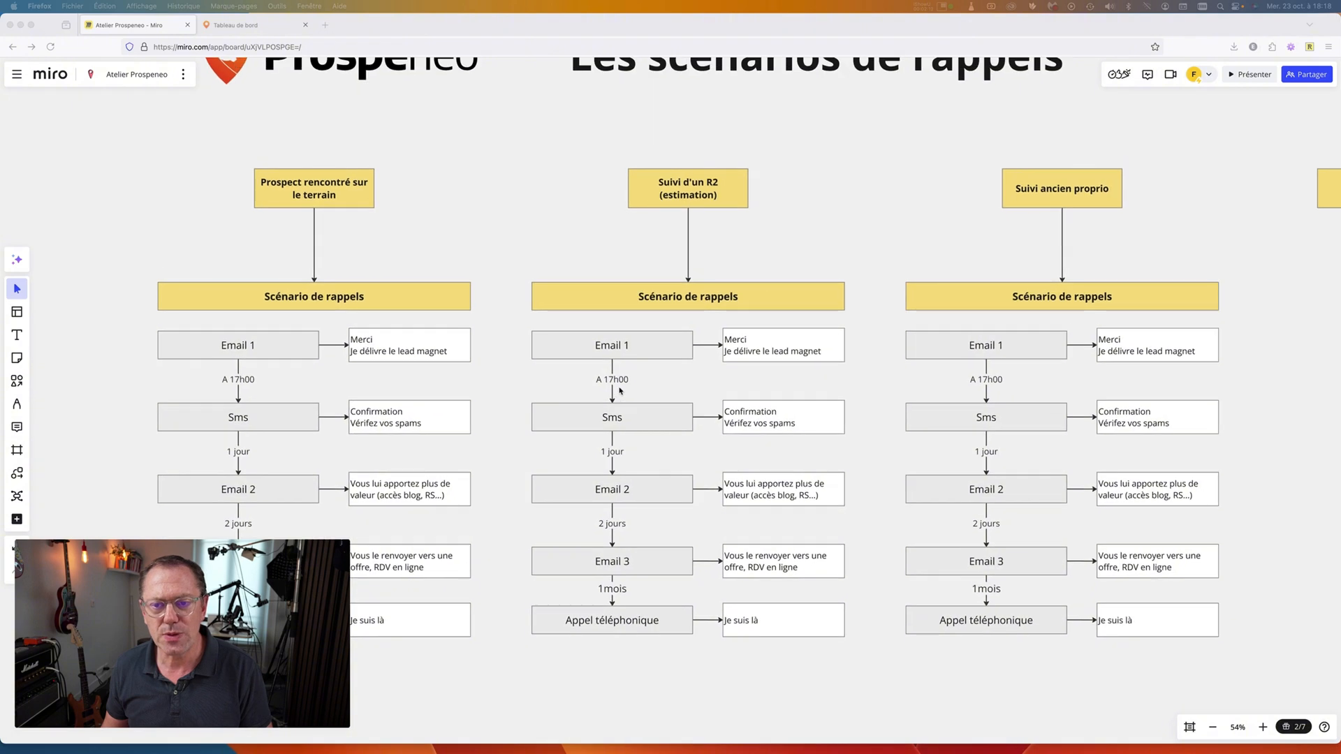
scroll(619, 392, "up", 1)
scroll(619, 391, "down", 2)
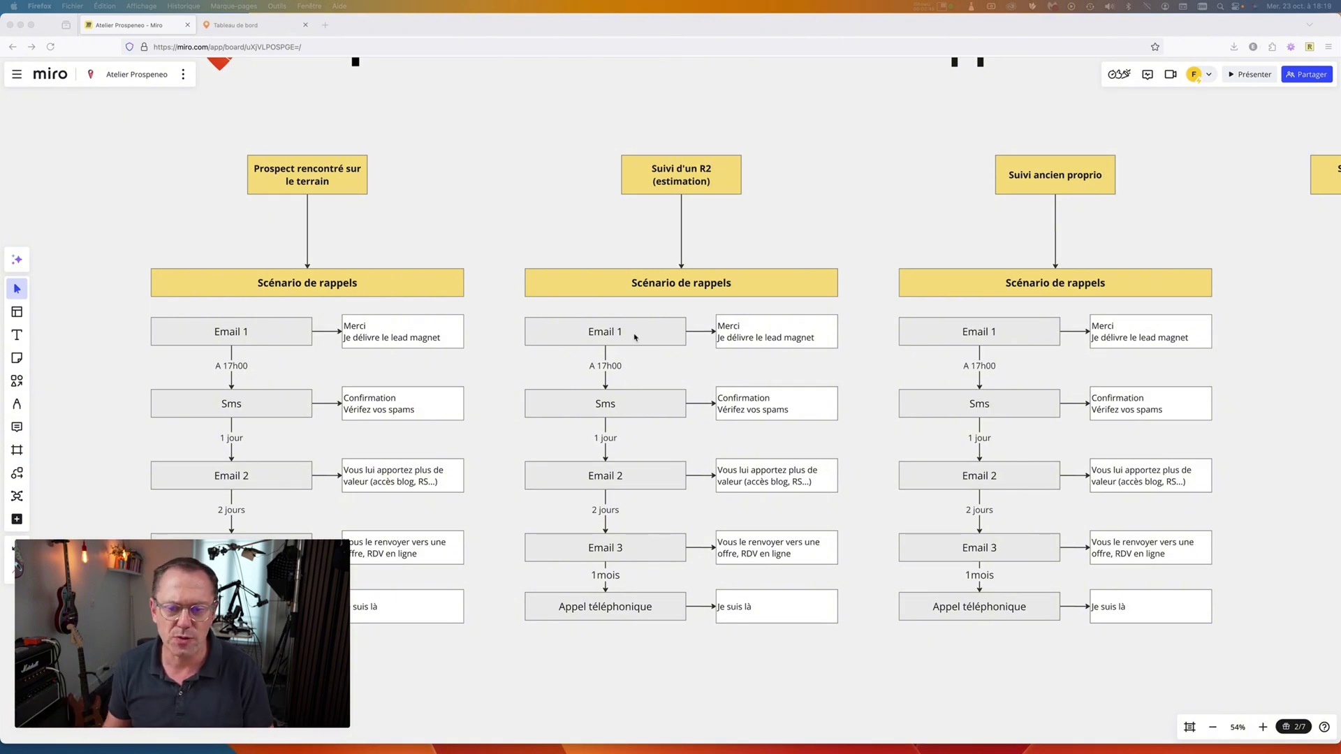
scroll(634, 337, "down", 2)
scroll(642, 337, "right", 2)
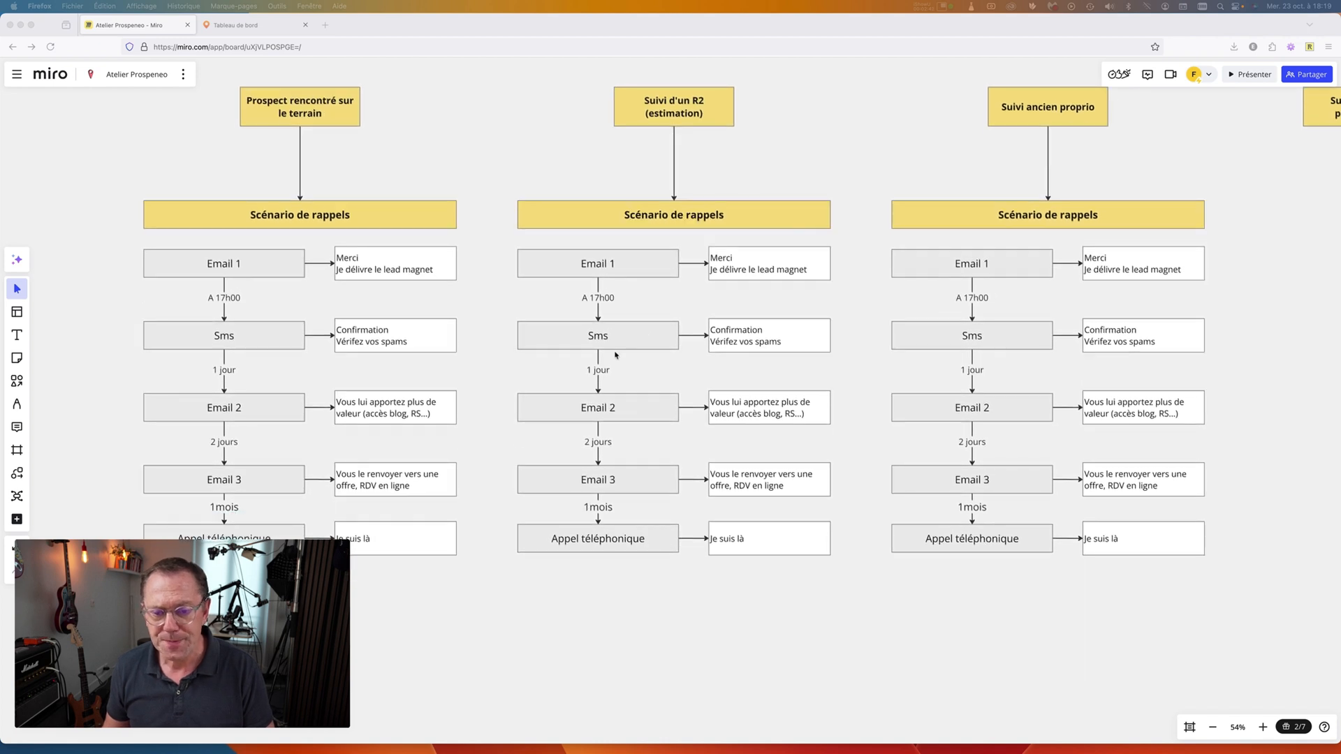
left_click(598, 302)
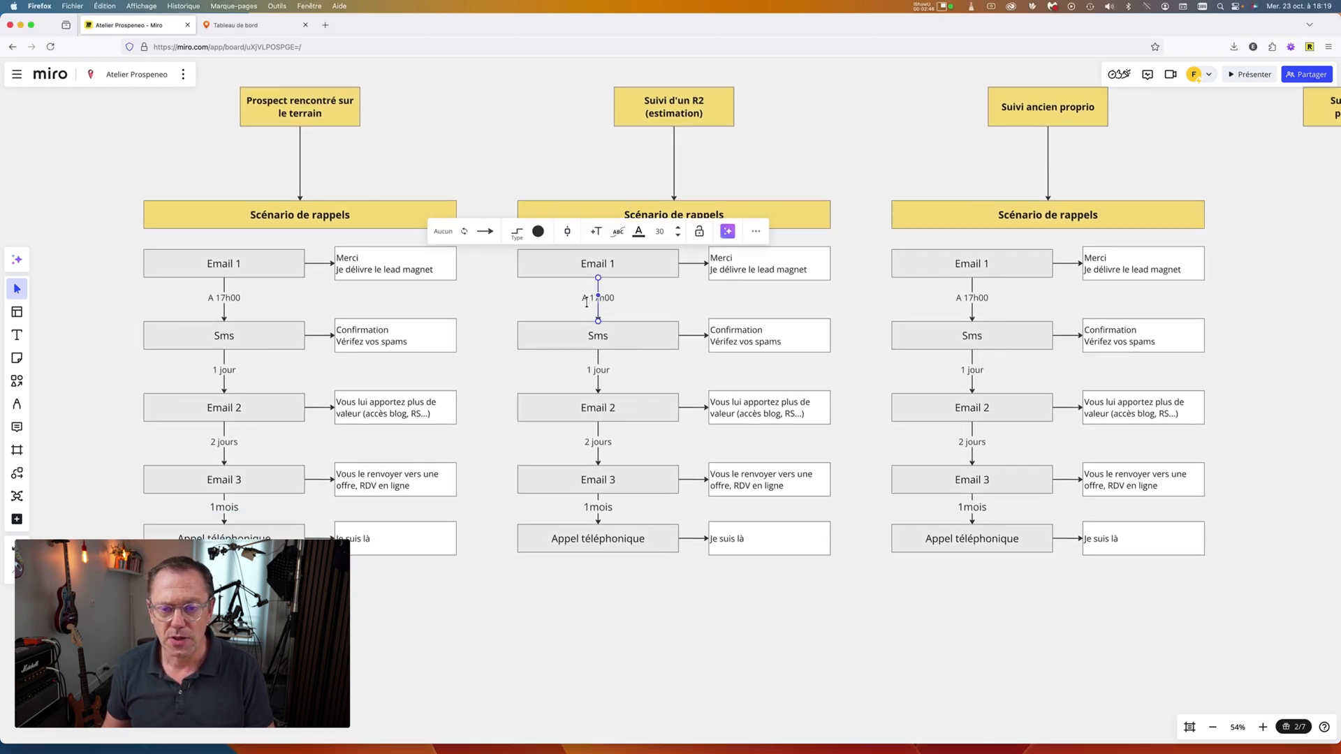
double_click(592, 298)
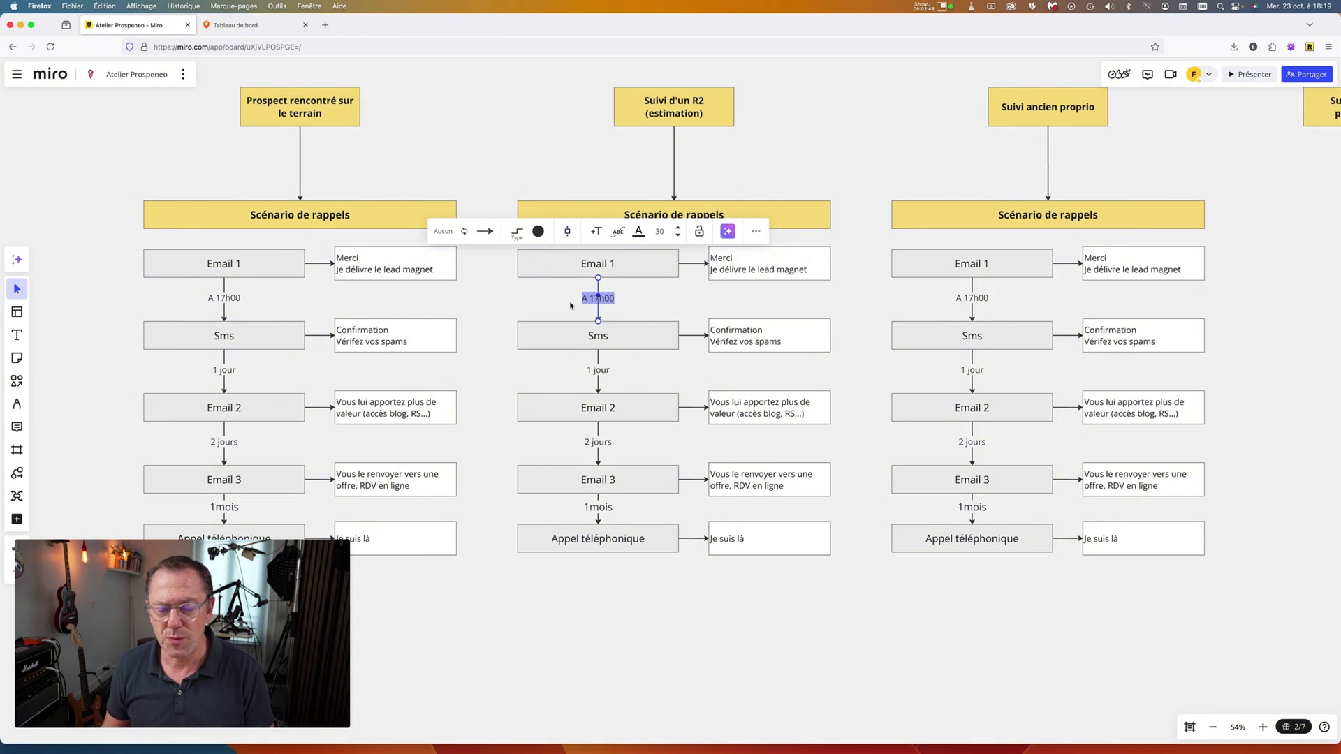
key("Escape")
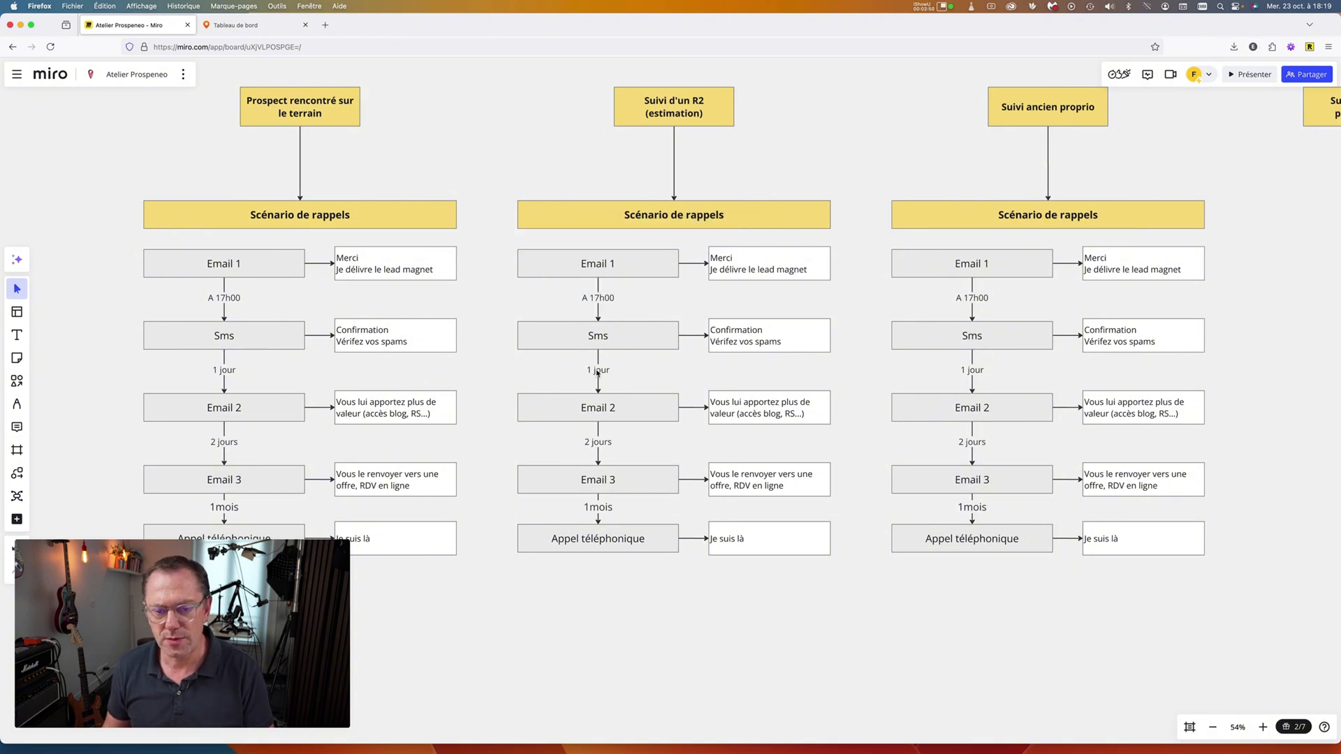
double_click(598, 370)
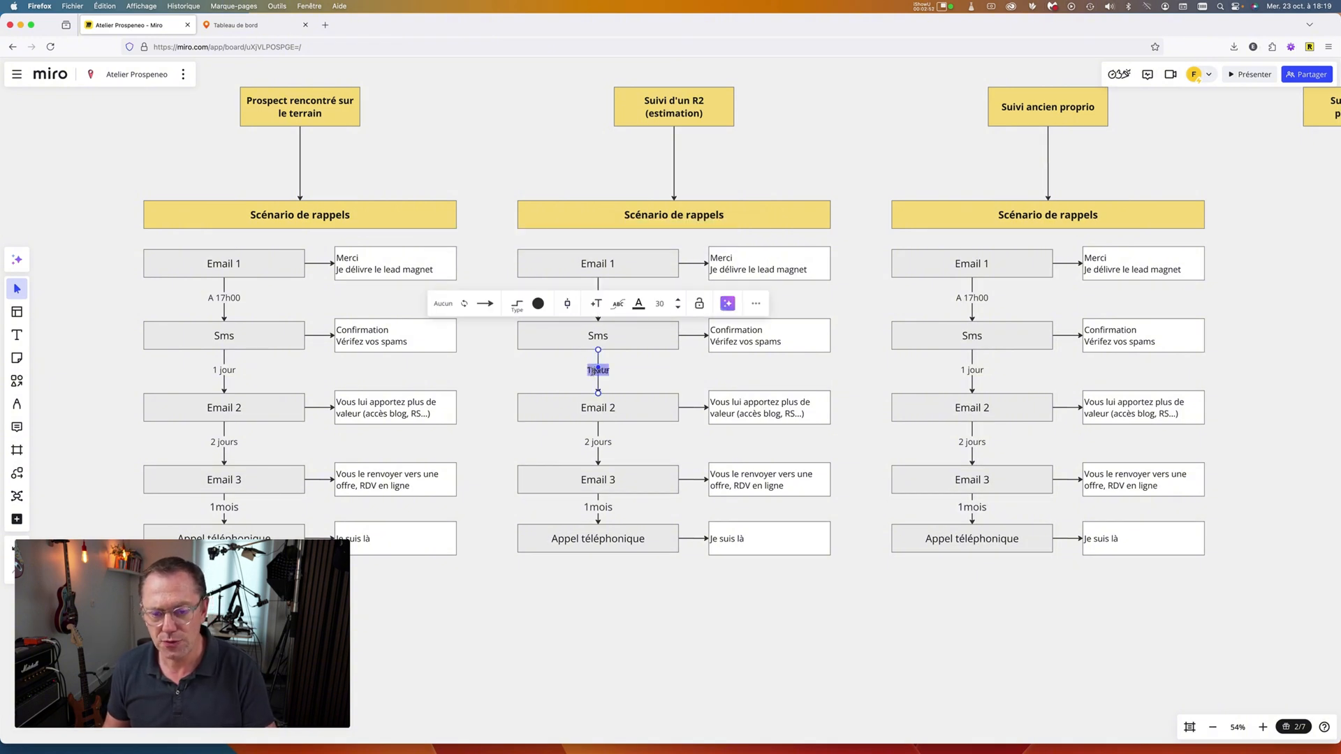
key("Escape")
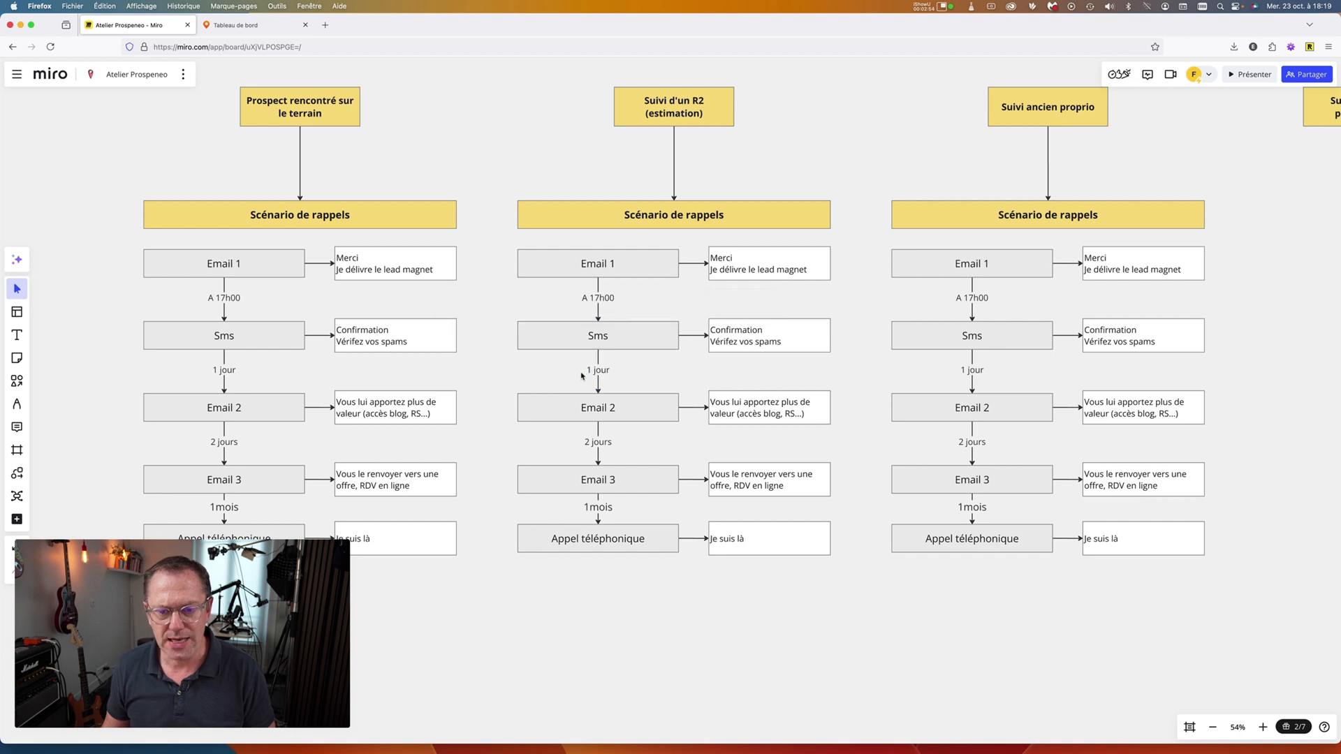
double_click(596, 370)
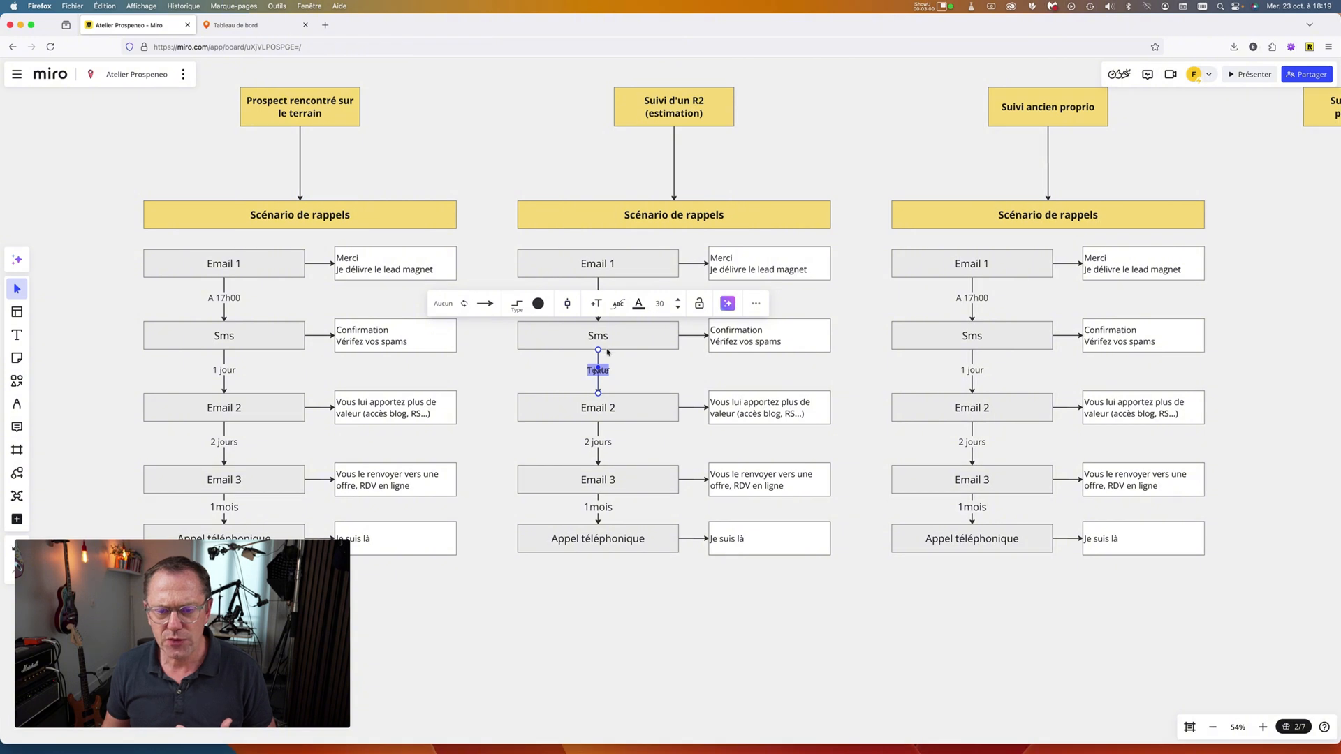
key("Escape")
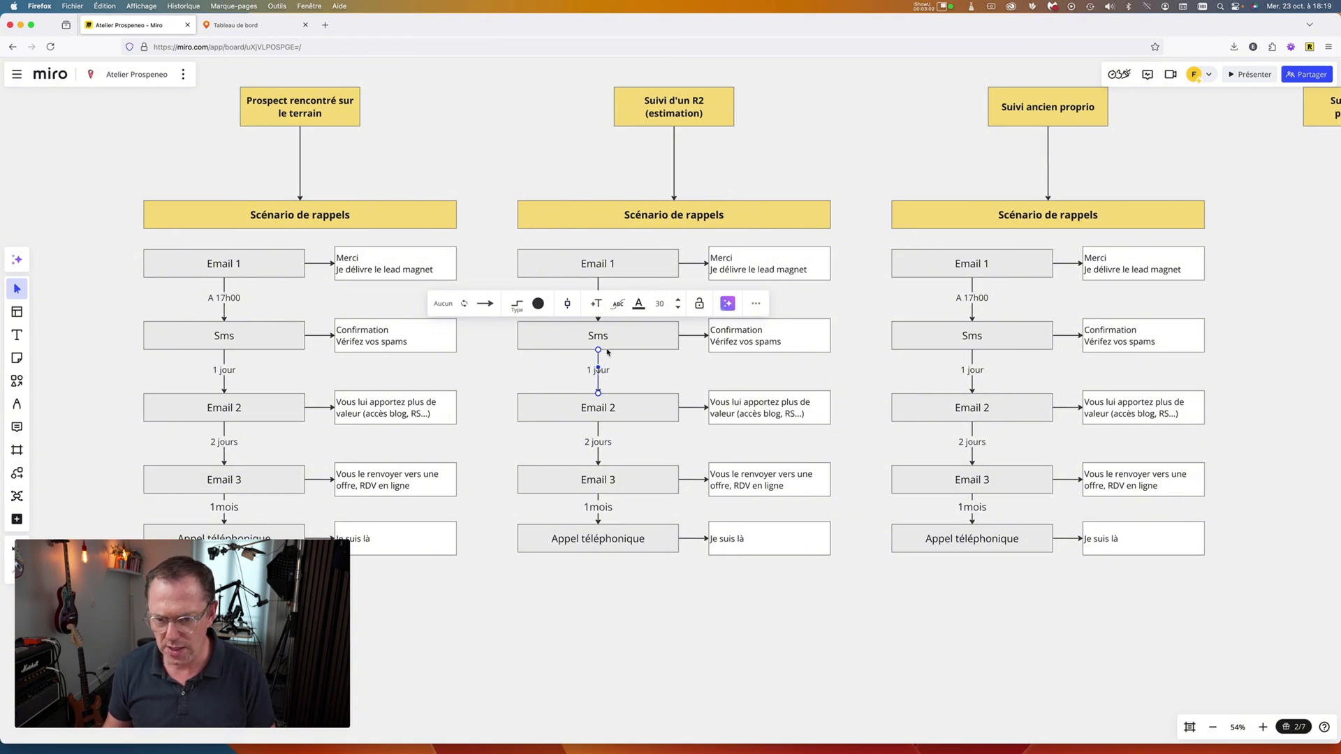
type("1mois")
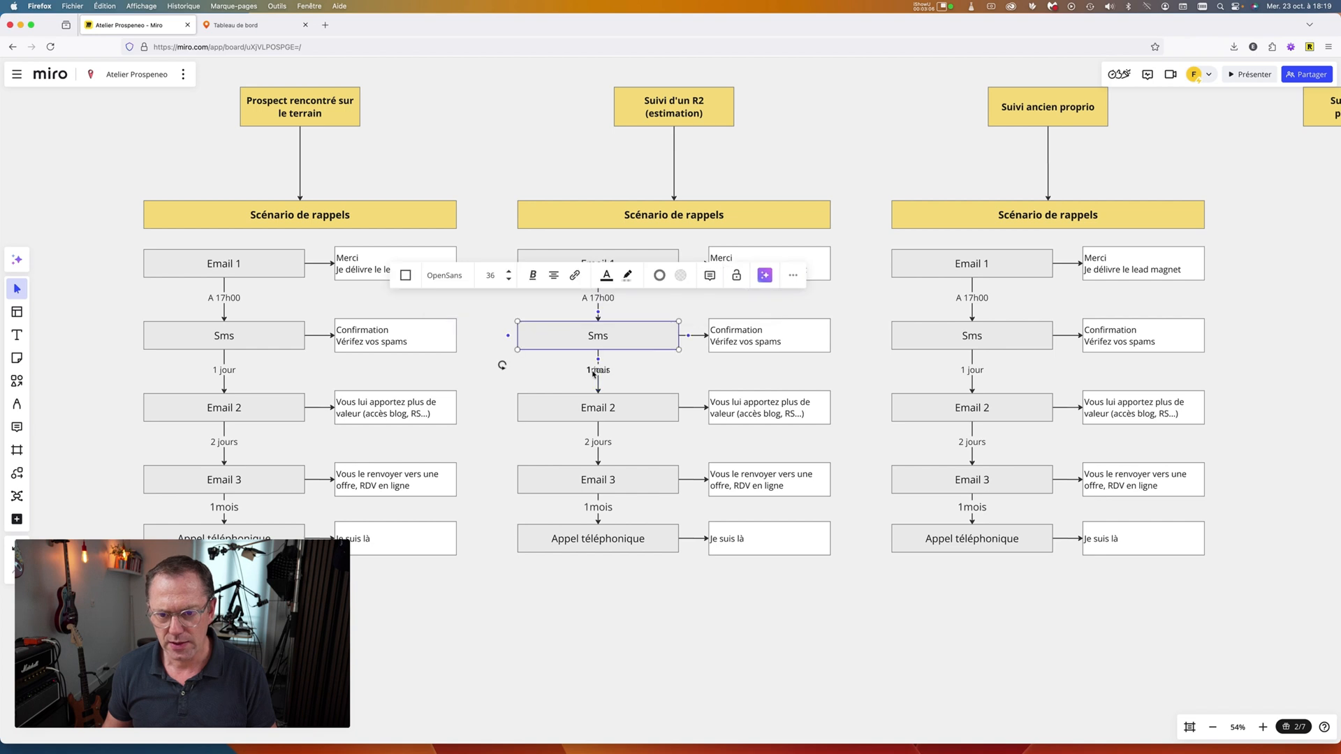
key("super+a")
key("BackSpace")
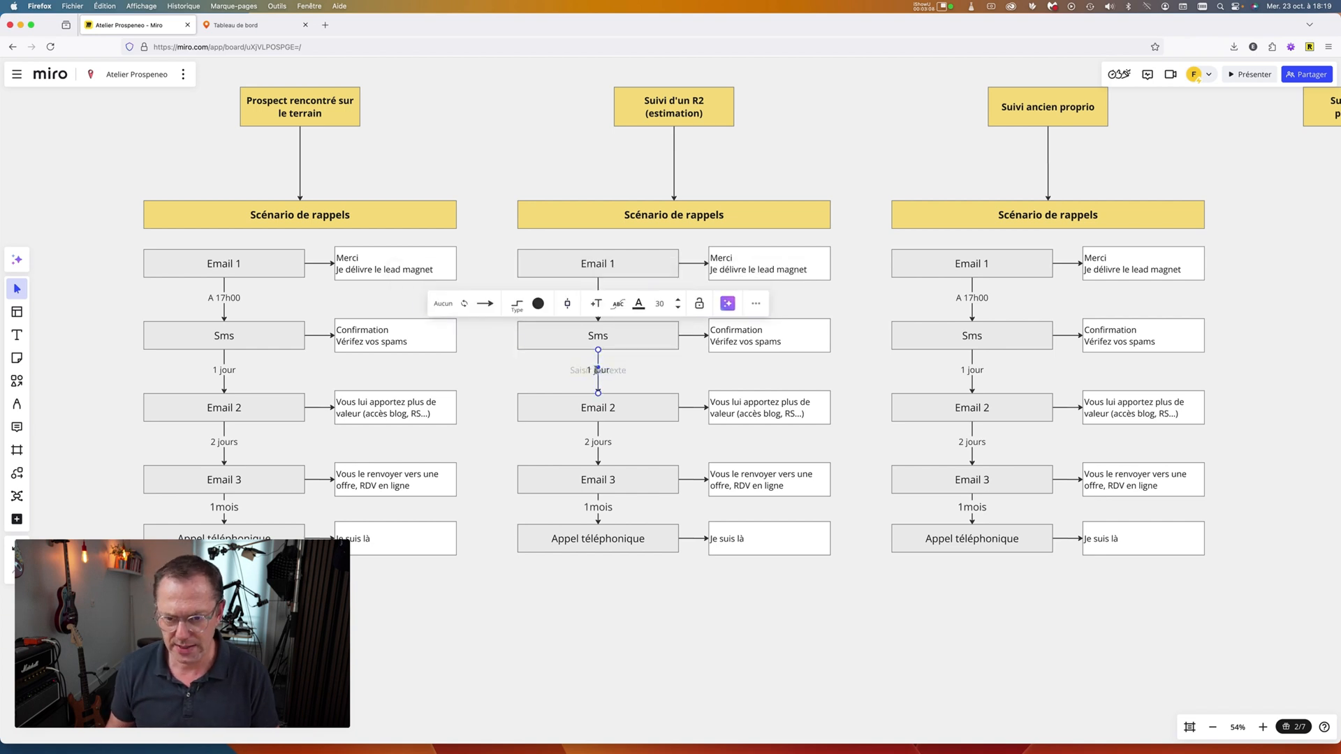
left_click(593, 370)
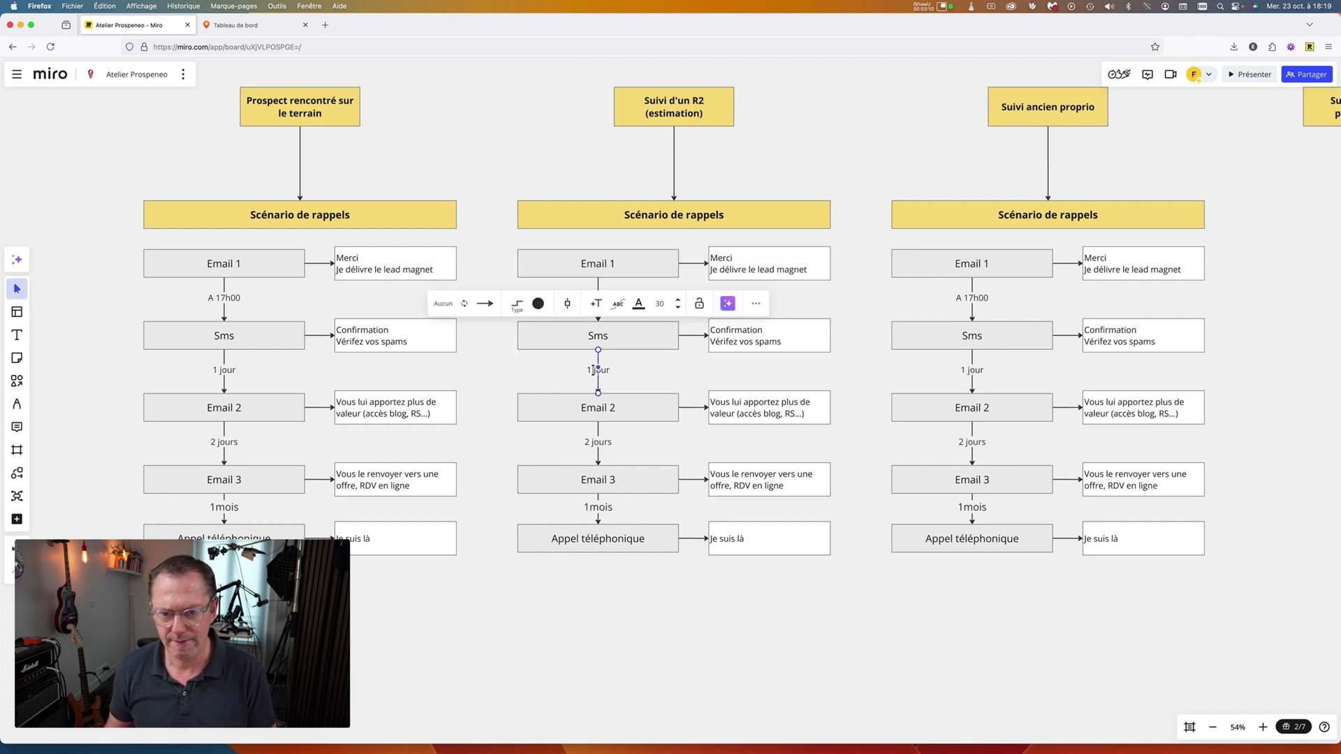
left_click(592, 370)
left_click(593, 370)
key("shift+Right")
key("shift+Right")
key("shift+Right")
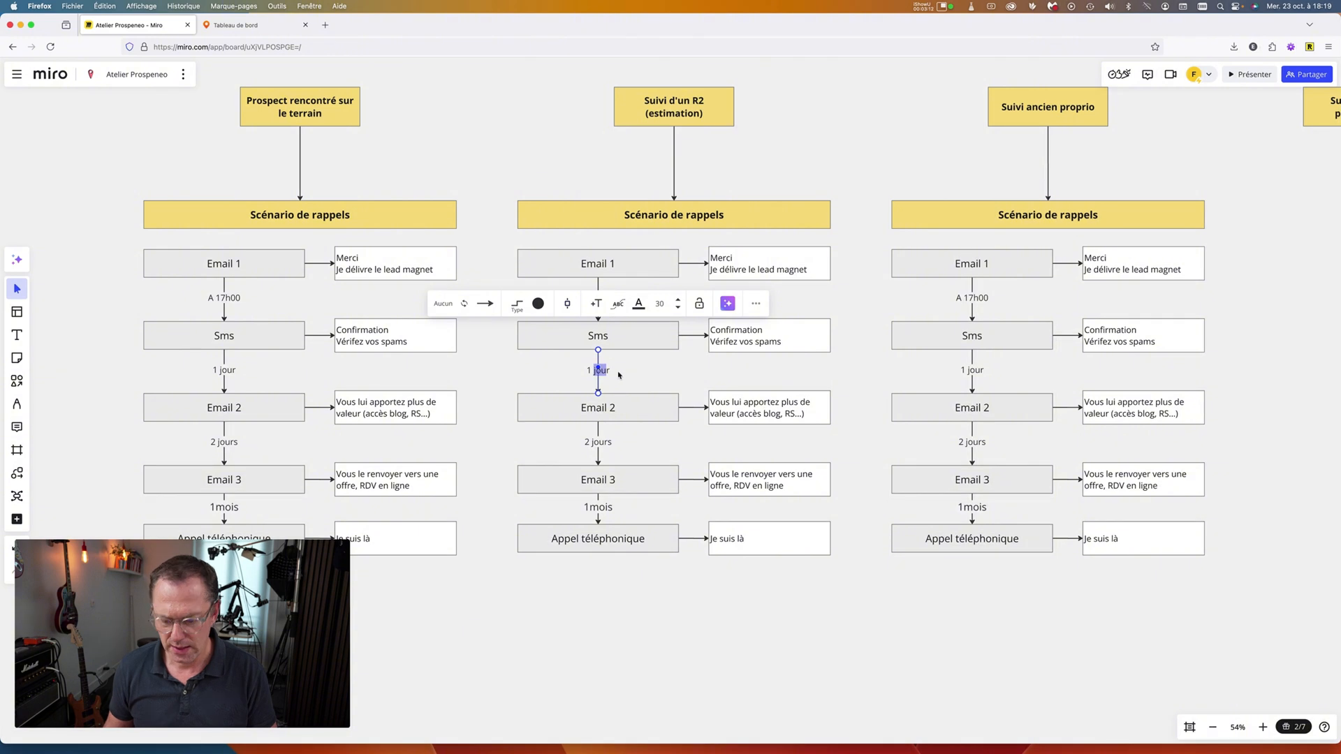
type("mois")
key("Delete")
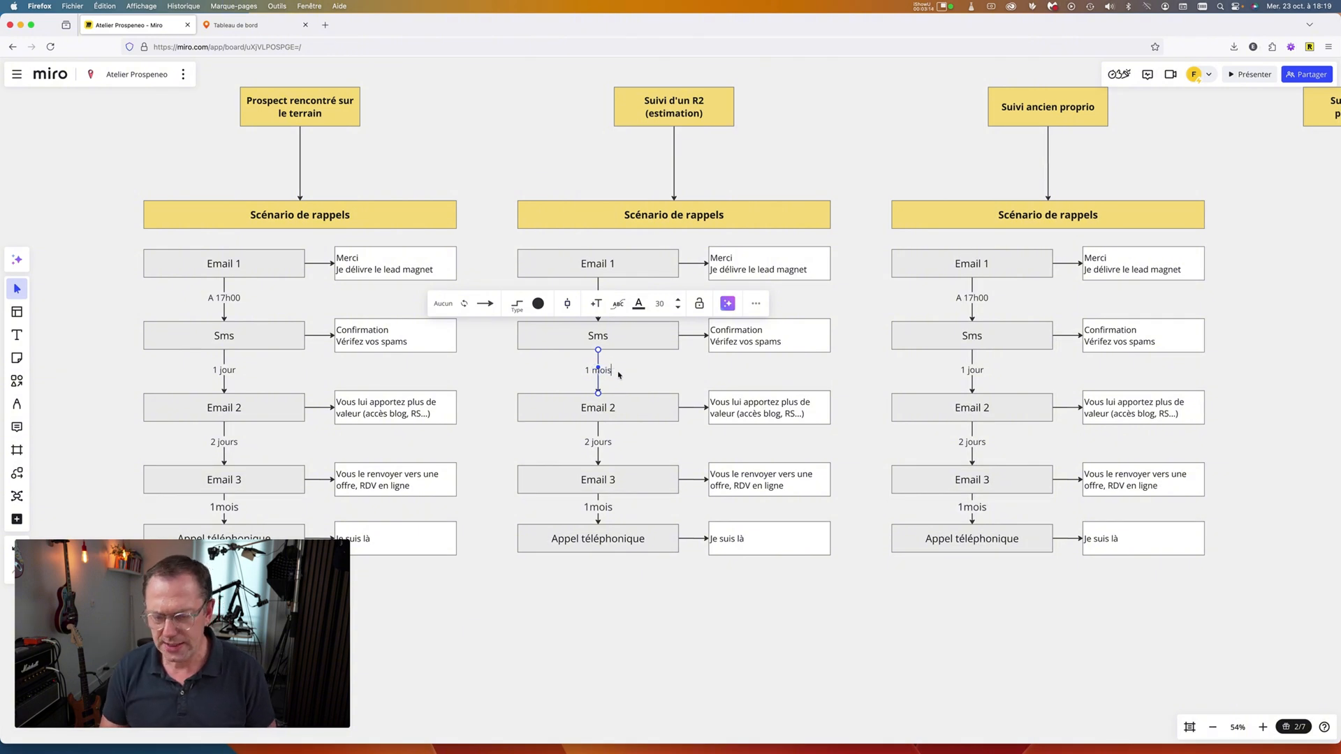
left_click(561, 379)
Replace the '2 jours' label between Email 2 and Email 3 with '1 mois'.
scroll(579, 412, "down", 1)
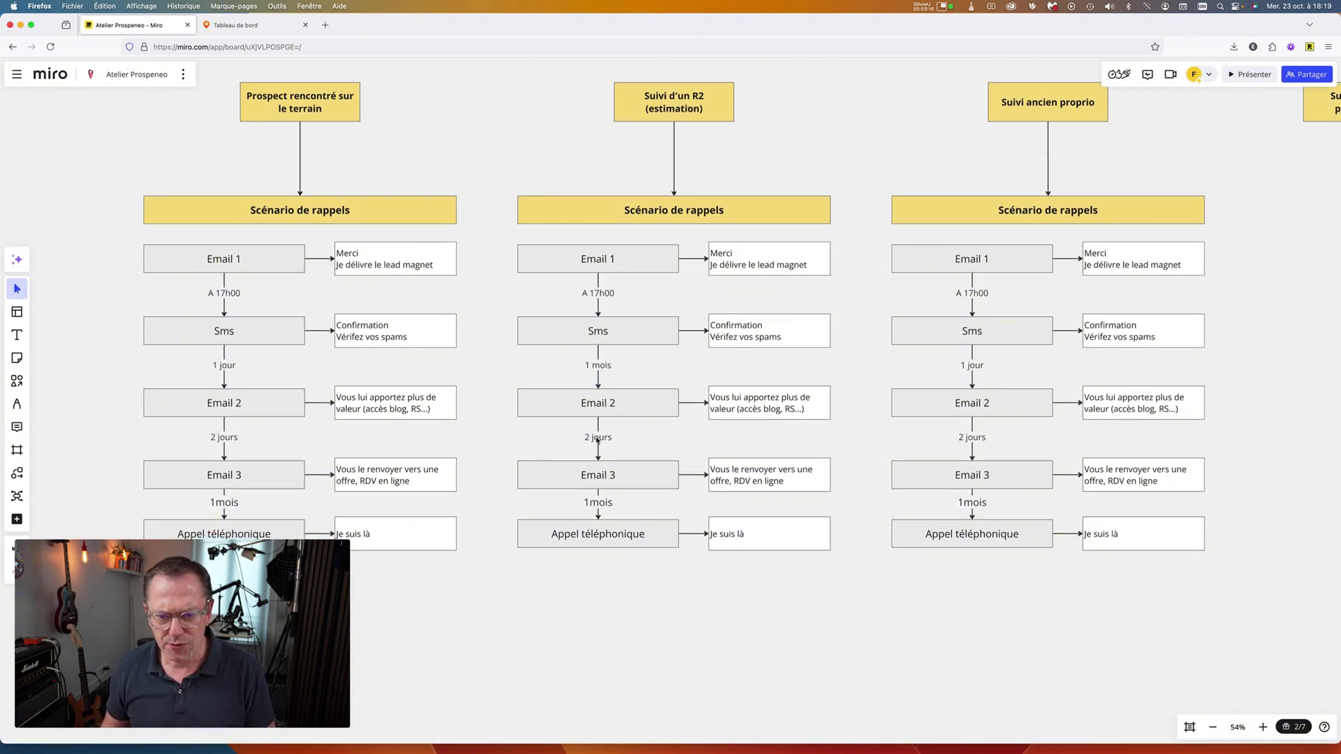
left_click(597, 440)
double_click(590, 438)
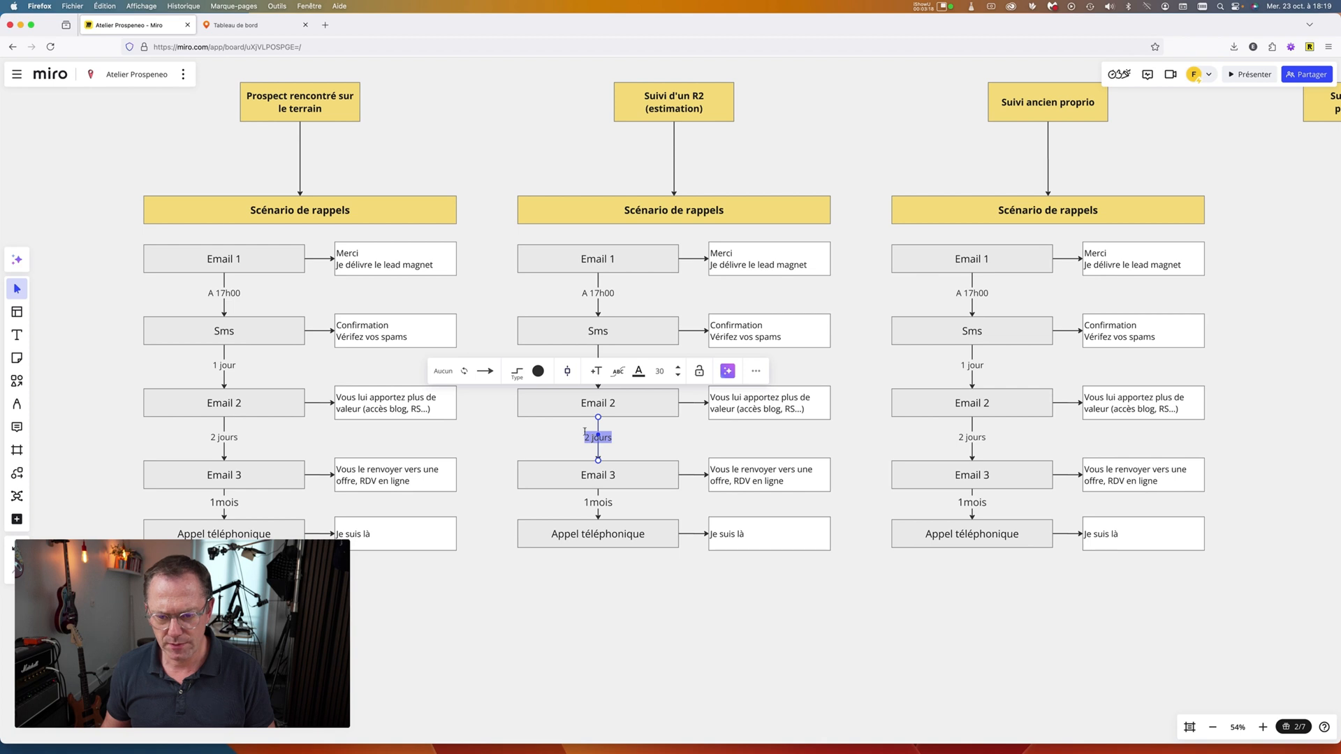
type("1 mois")
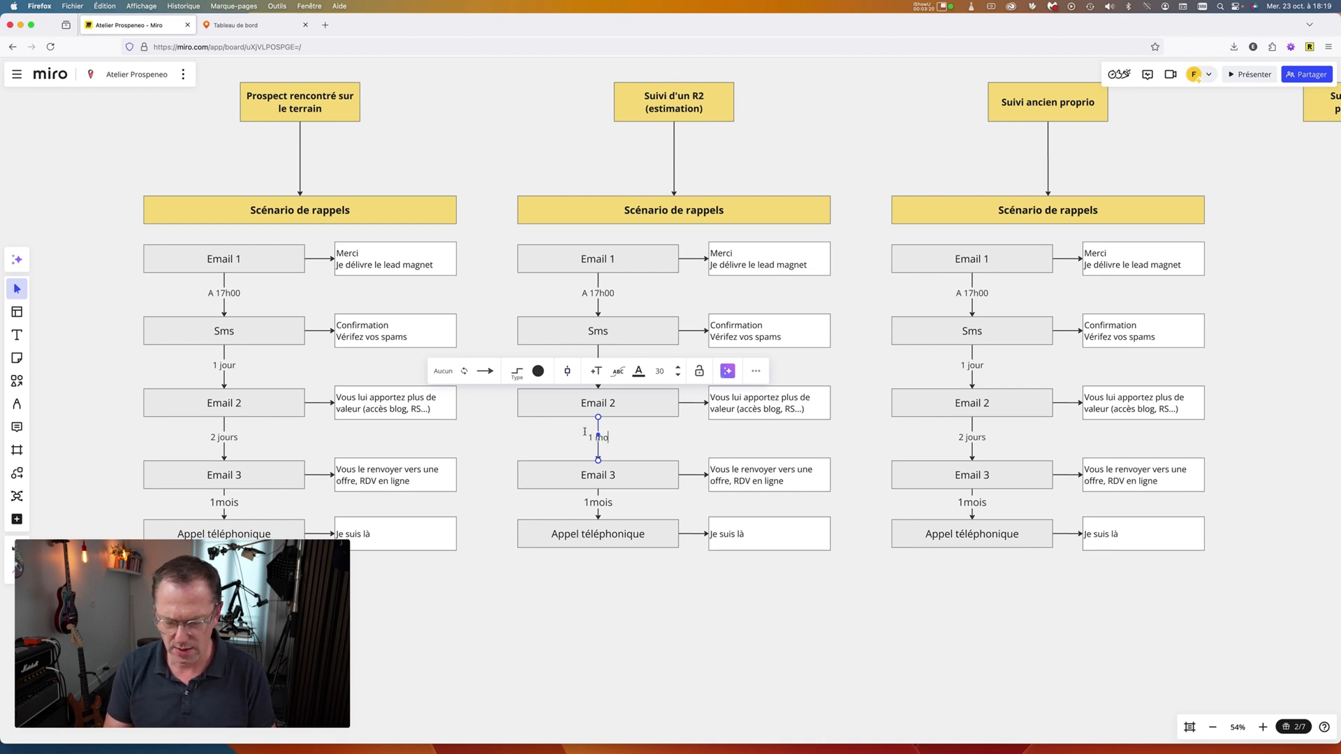
left_click(565, 442)
Relabel the Email 3 to Appel téléphonique delay from '1mois' to '1,5 mois'.
scroll(591, 446, "down", 2)
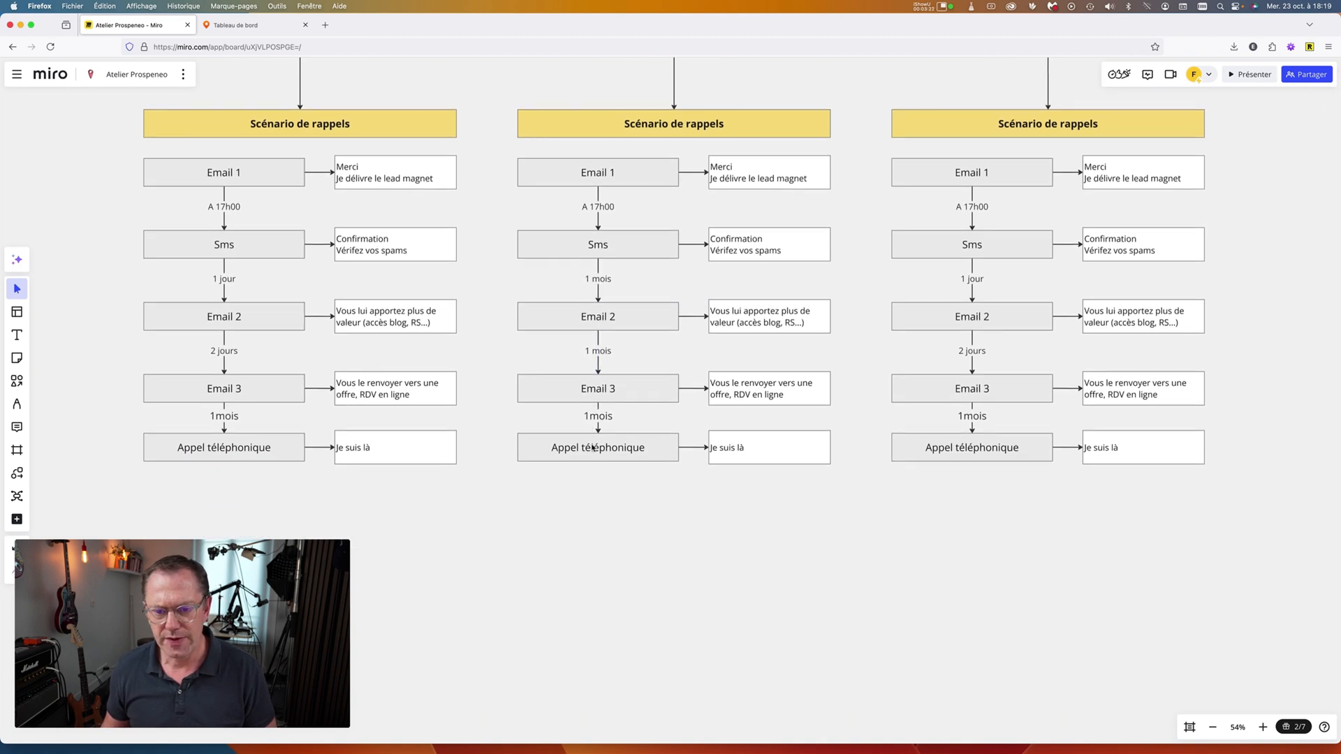
left_click(591, 416)
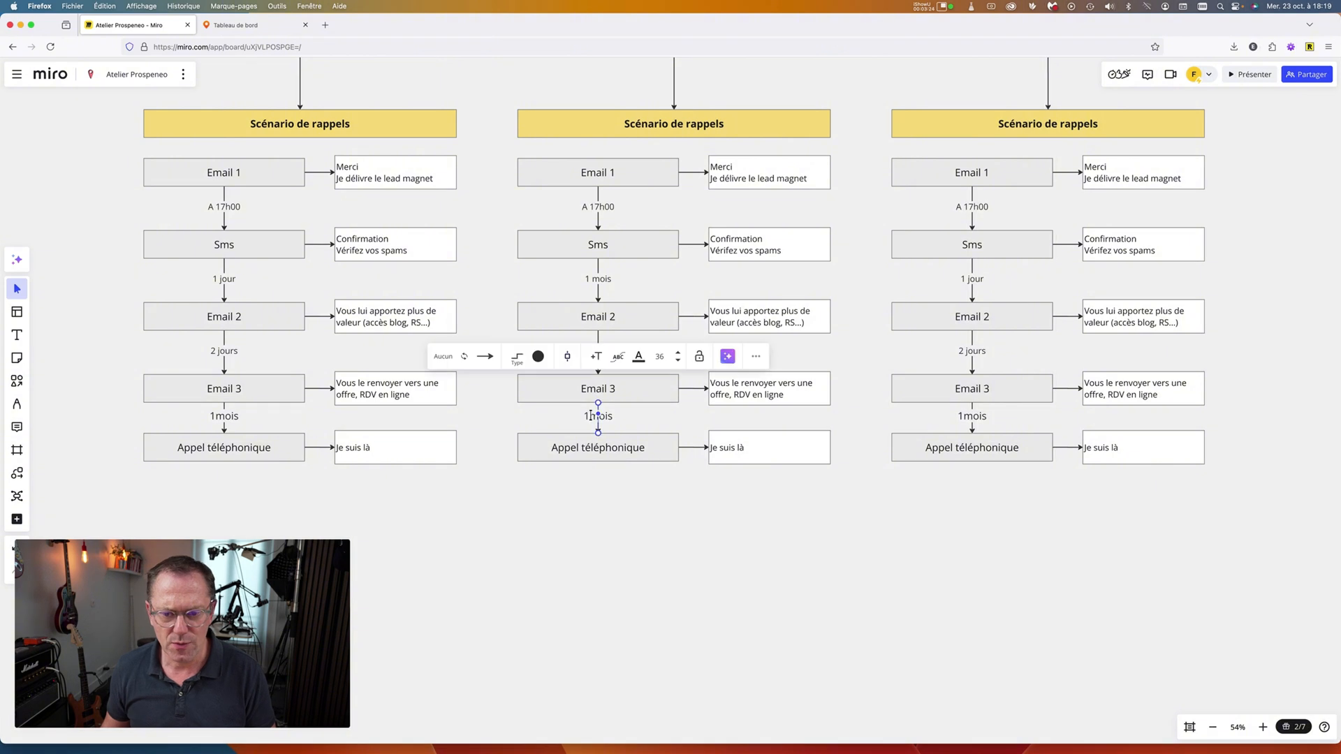
double_click(591, 416)
key("BackSpace")
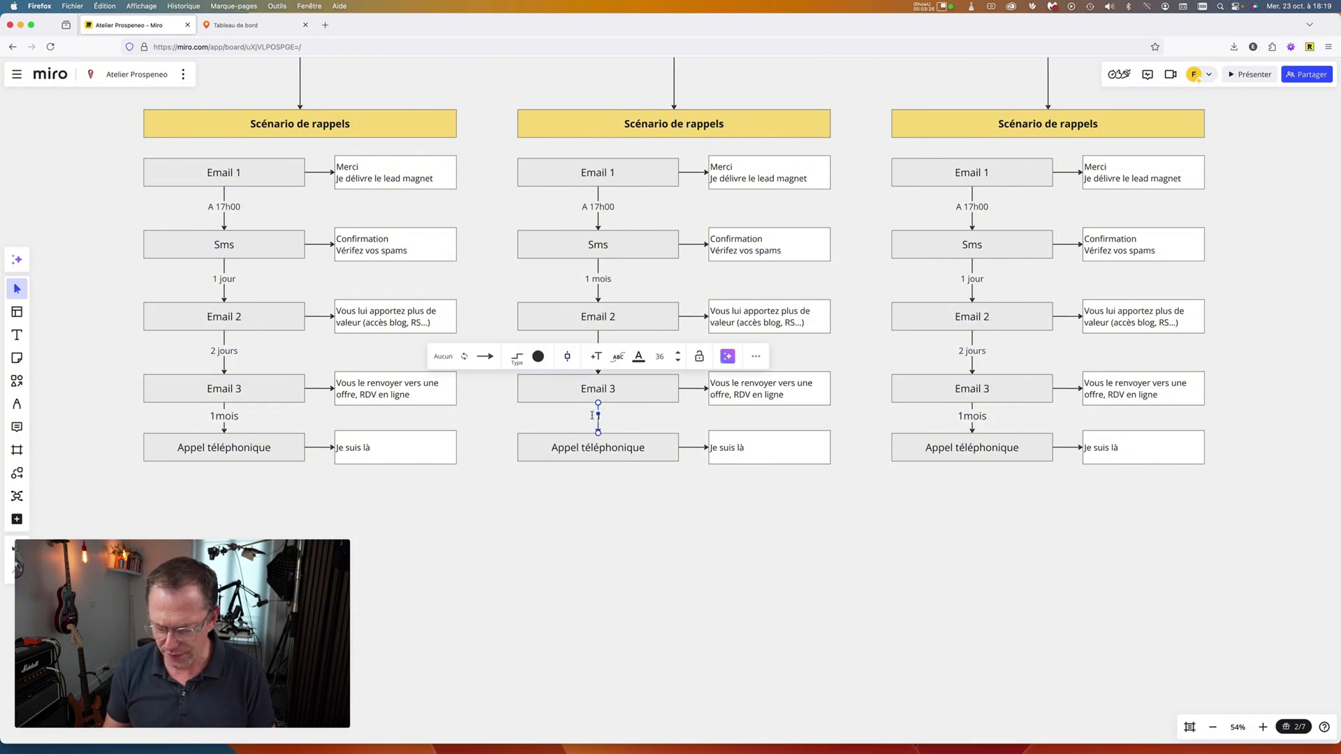
type("1,5")
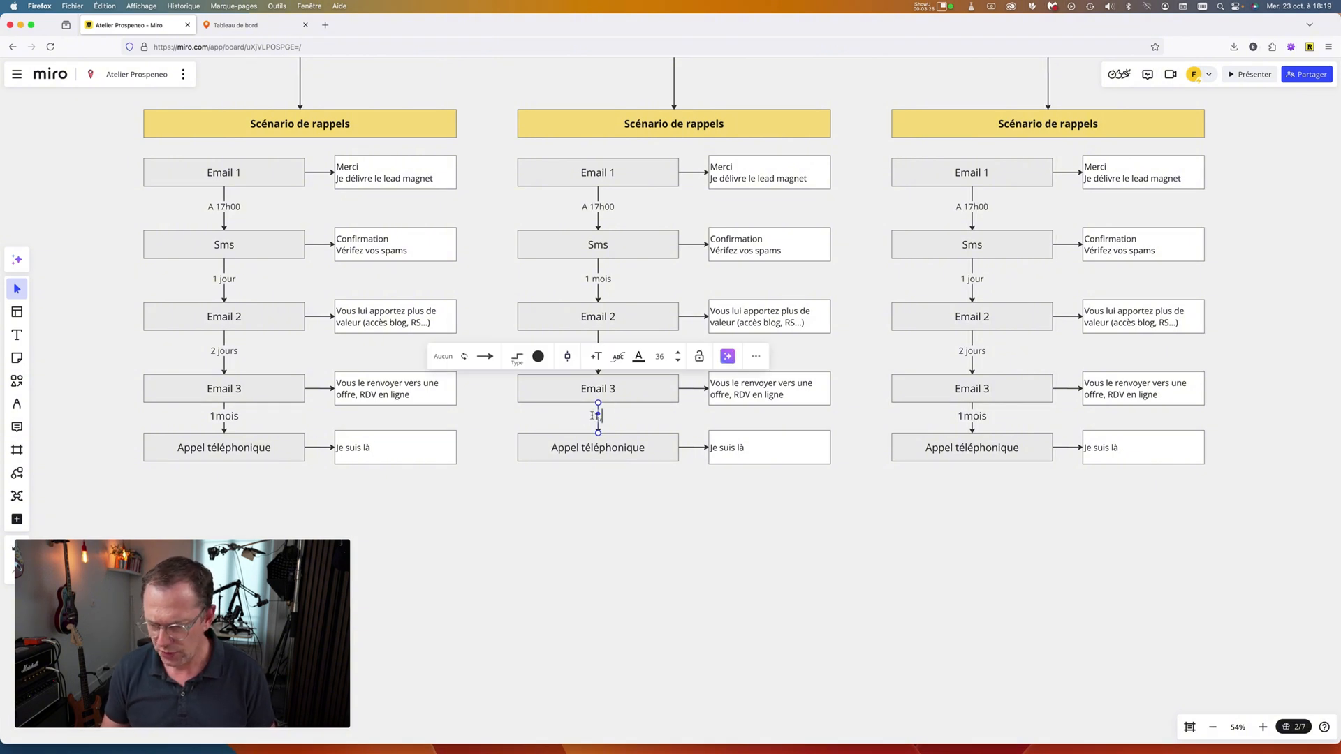
type(" mois")
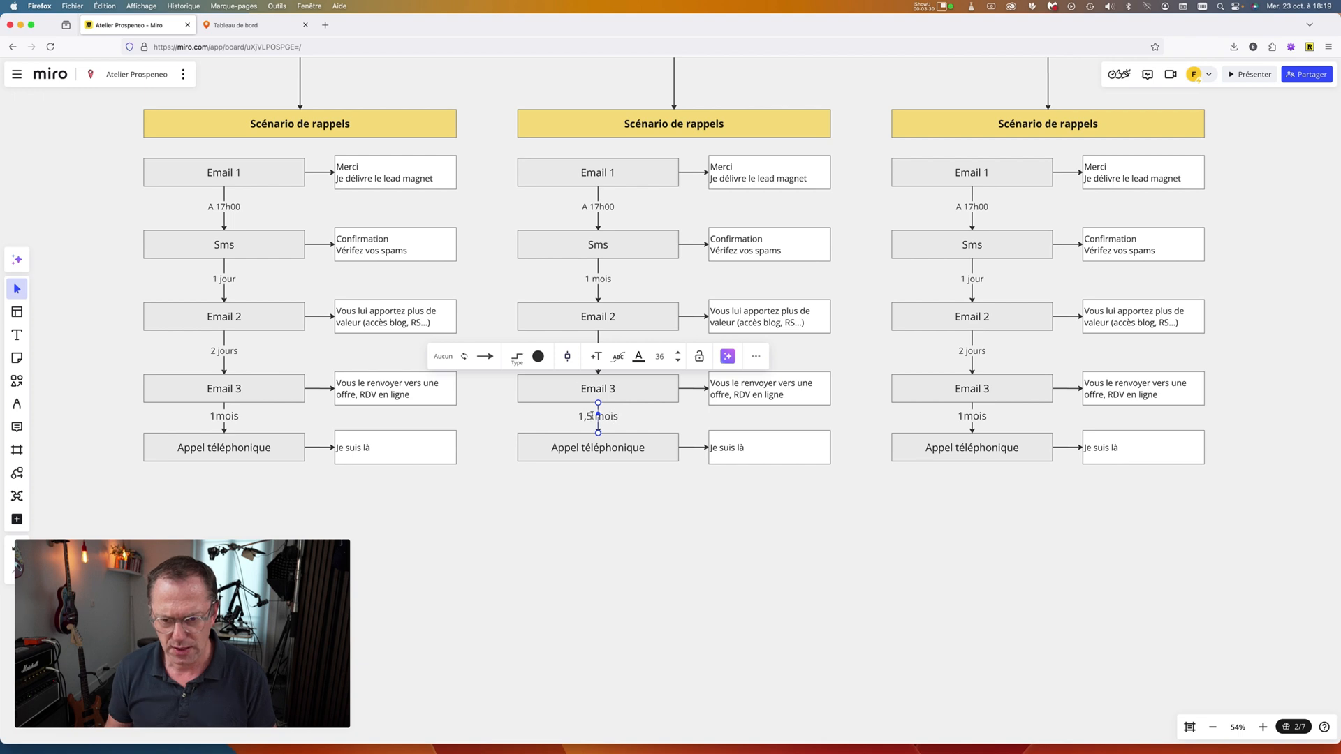
left_click(622, 483)
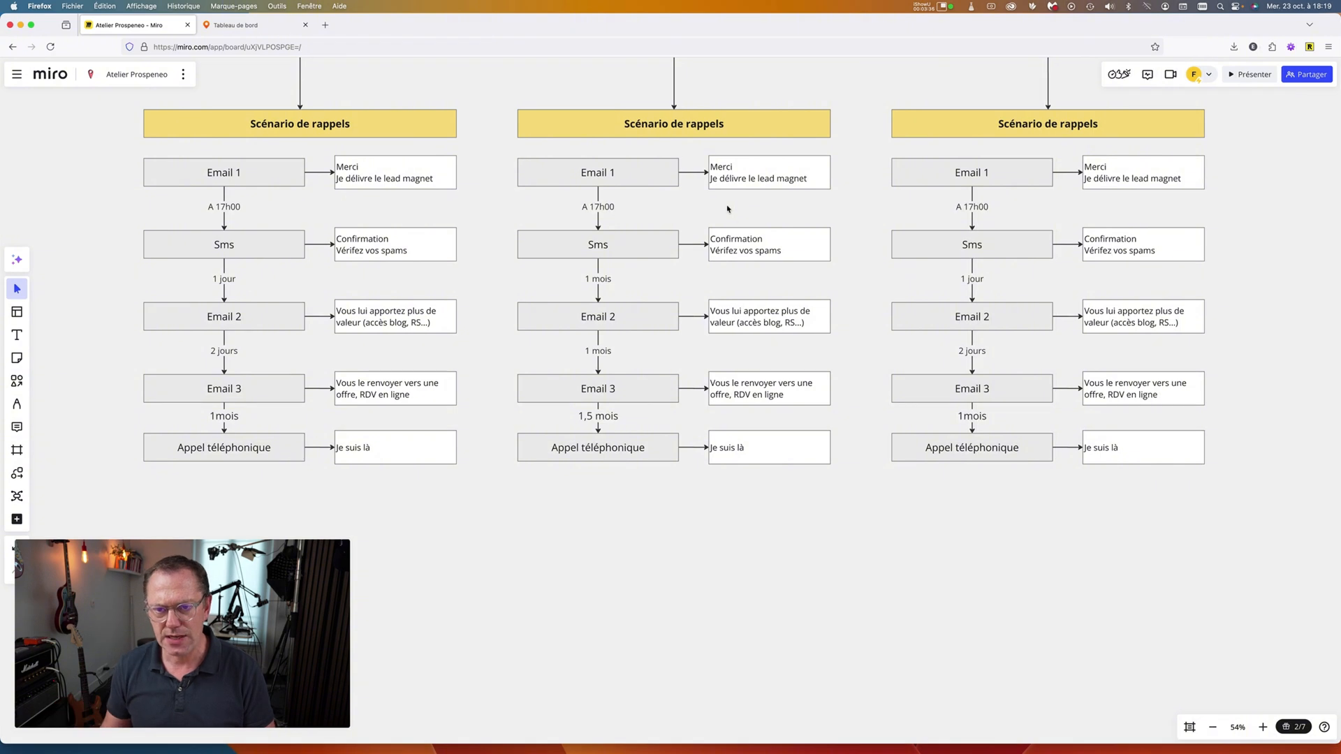
scroll(727, 209, "up", 2)
scroll(727, 209, "up", 1)
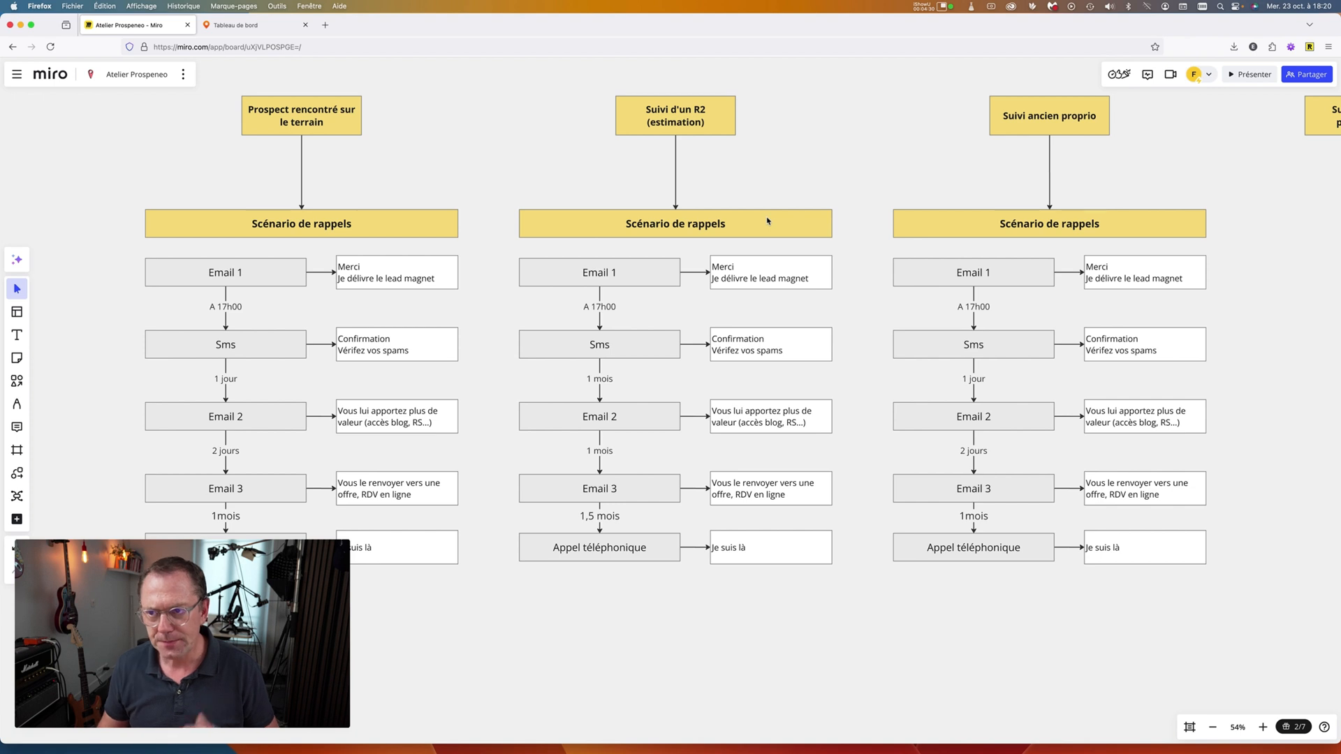
scroll(786, 224, "right", 5)
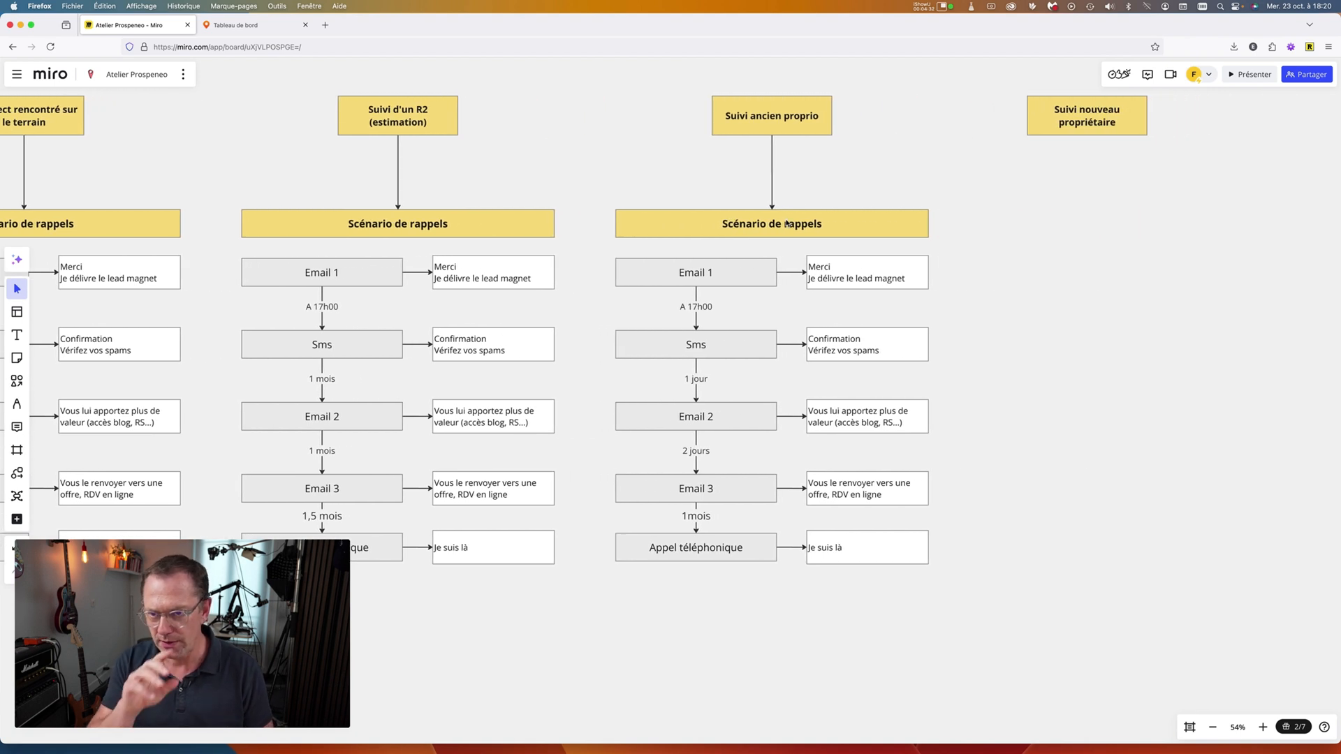
scroll(787, 223, "down", 1)
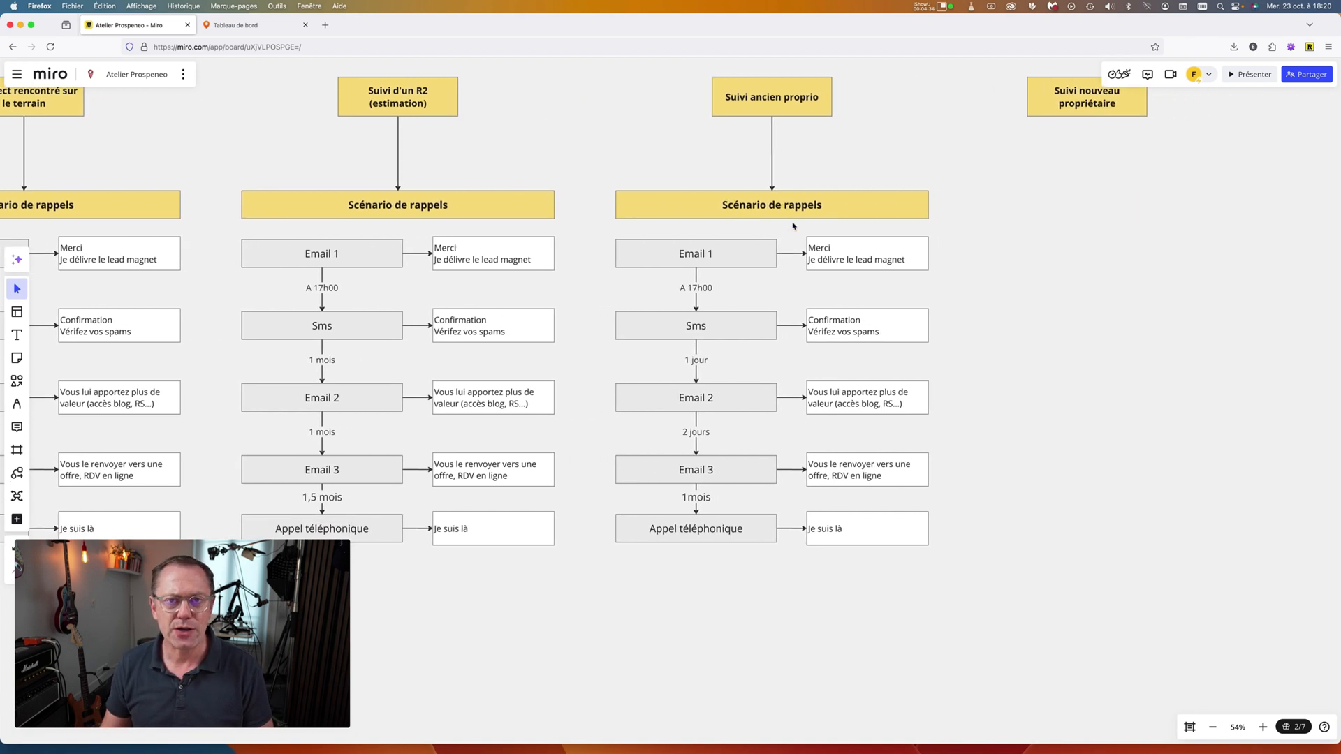
scroll(792, 222, "up", 3)
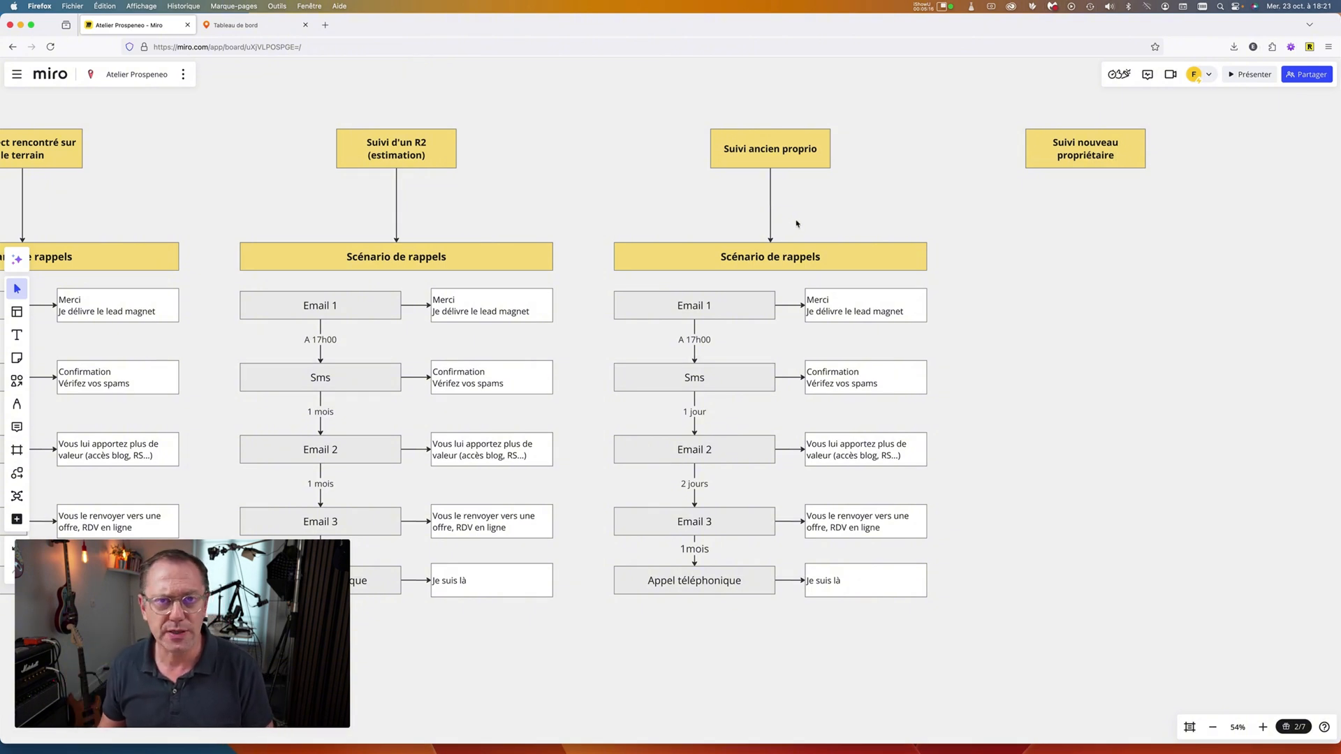
scroll(795, 226, "up", 1)
scroll(796, 223, "left", 1)
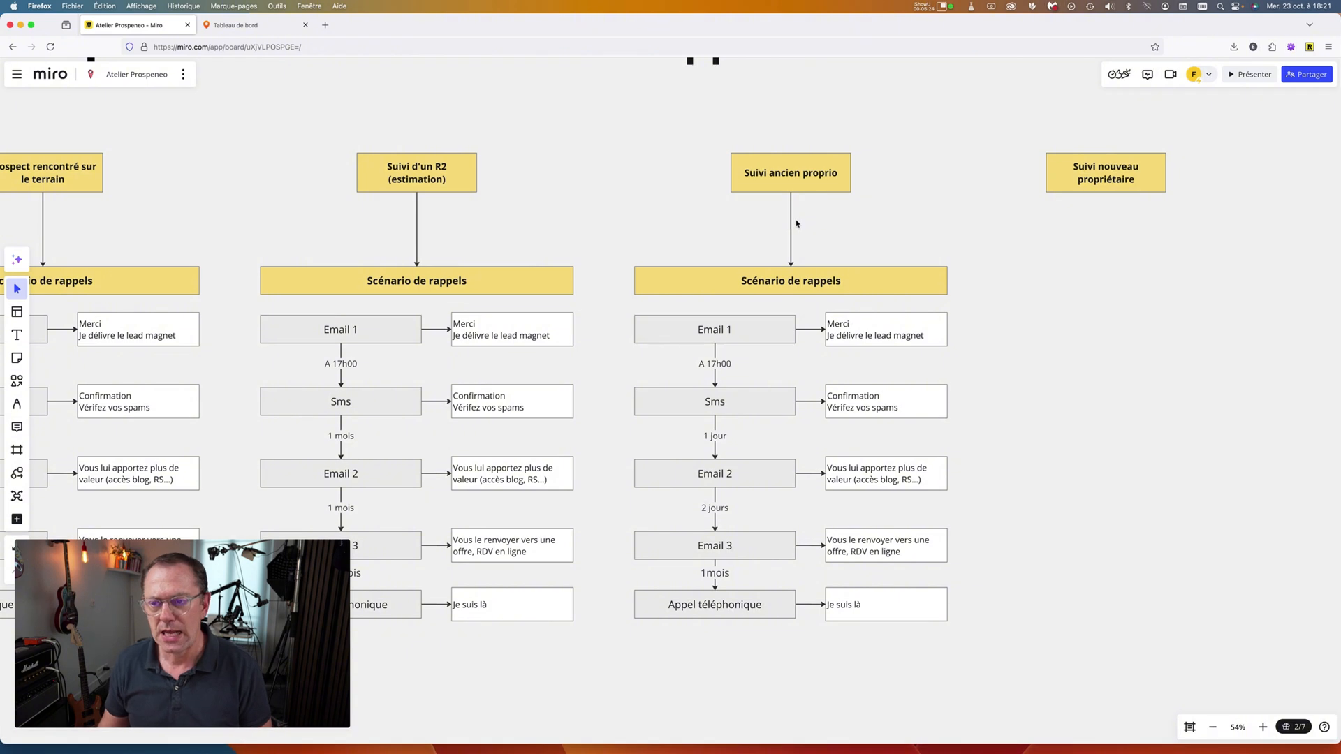
scroll(796, 223, "left", 2)
scroll(796, 223, "left", 10)
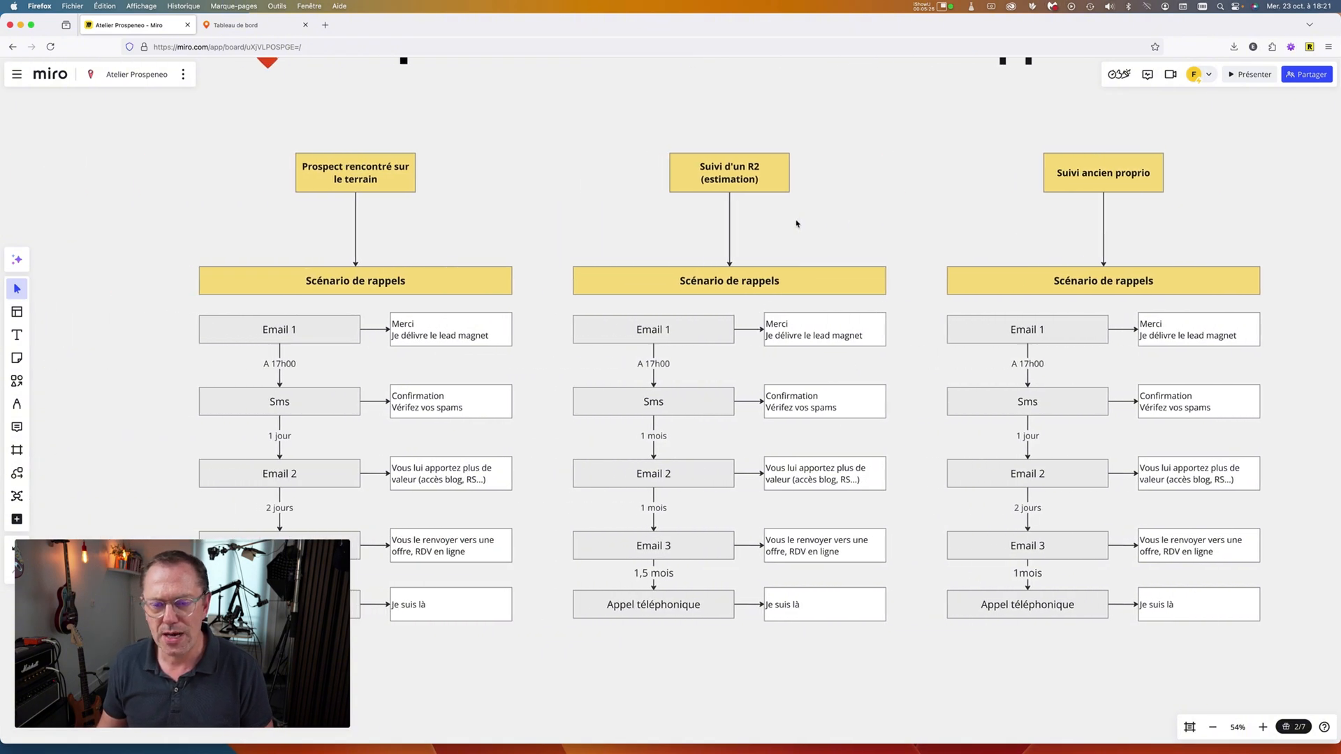
scroll(796, 224, "down", 1)
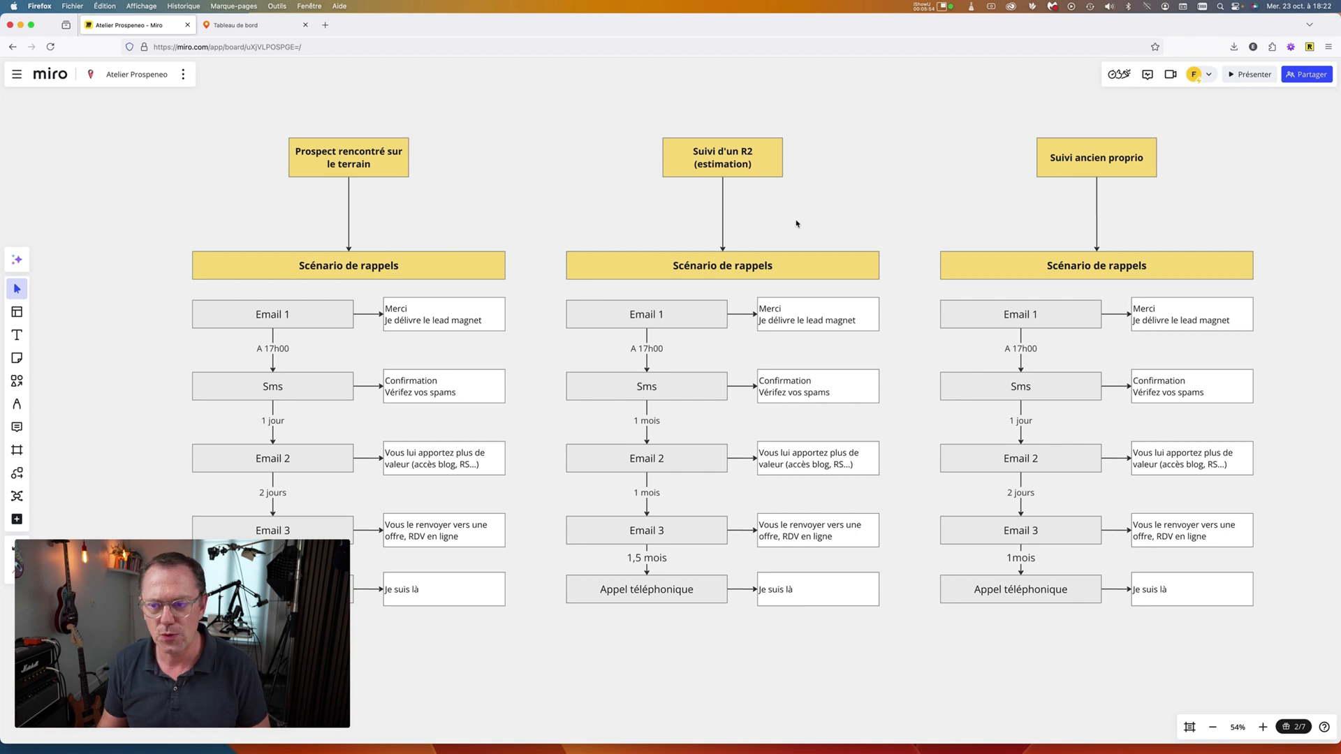
scroll(796, 223, "down", 5)
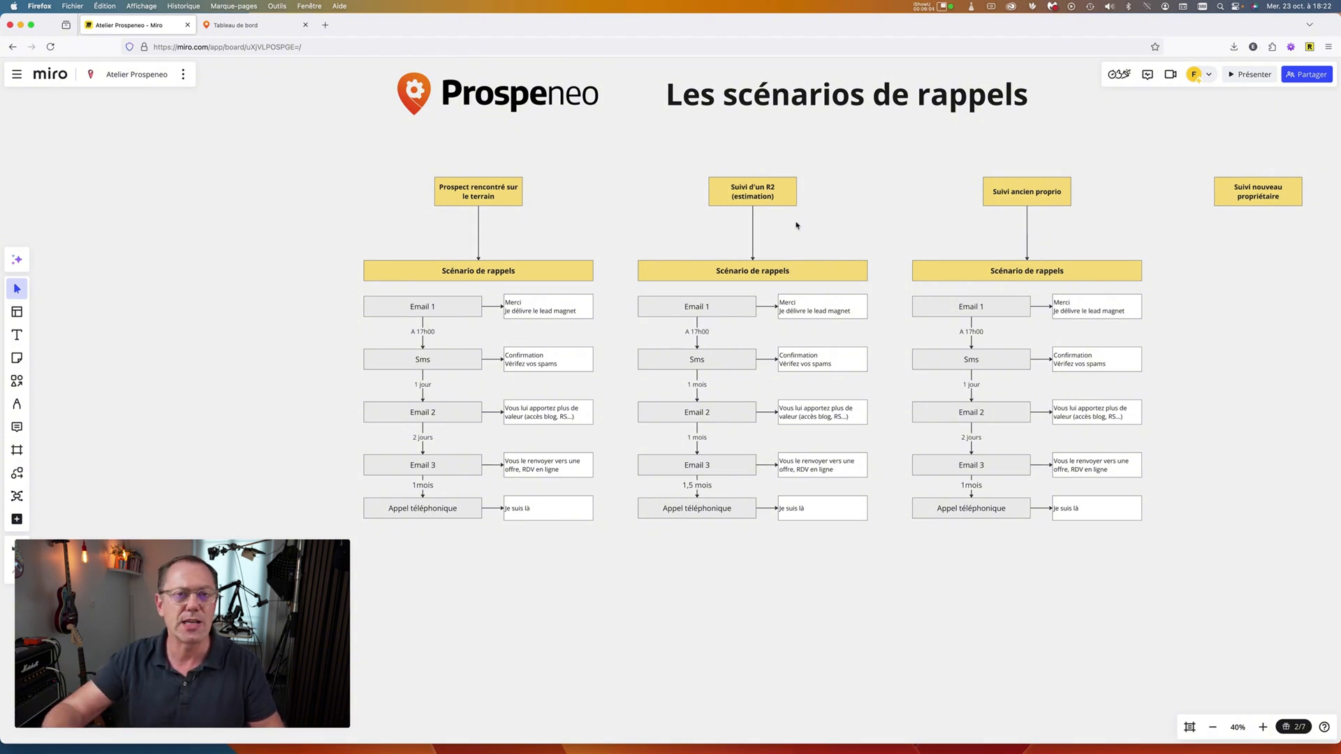
scroll(803, 222, "right", 3)
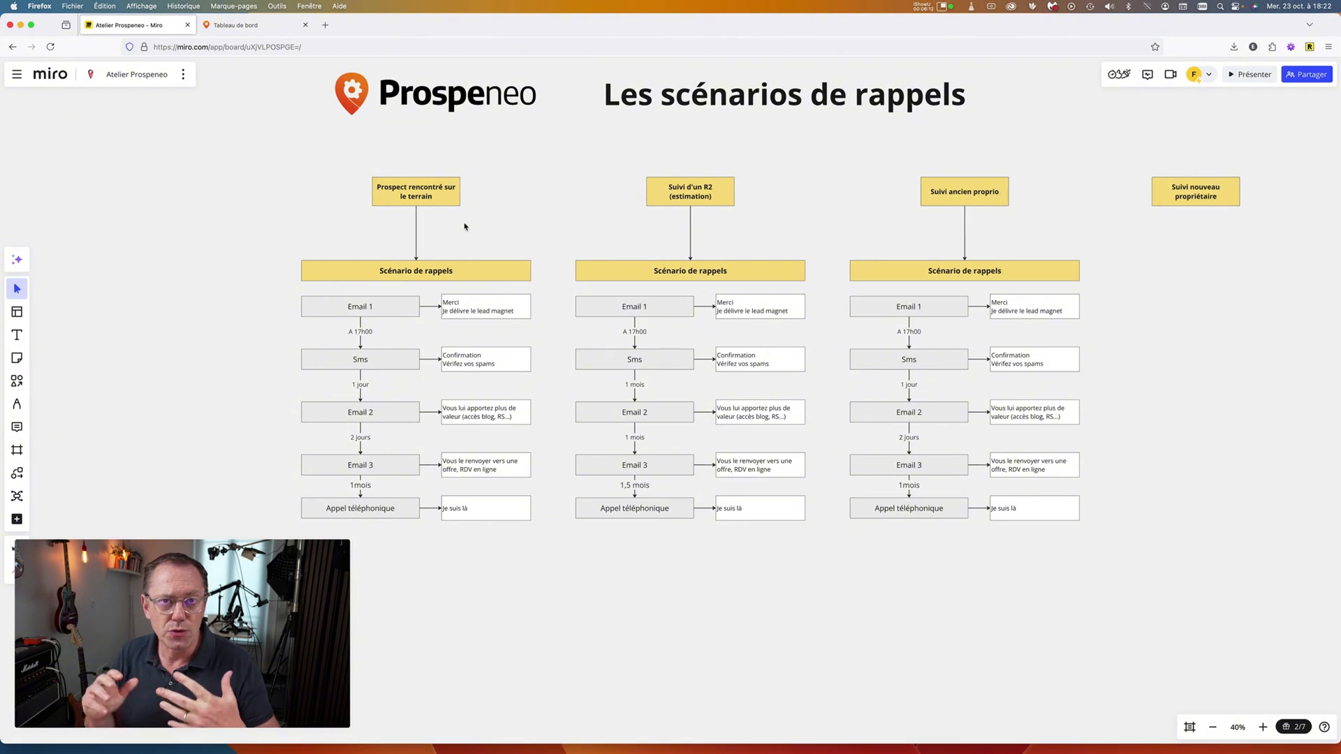
From the Prospeneo dashboard, go to Configuration > Scénarios de rappels to list the 75 scenarios.
left_click(255, 26)
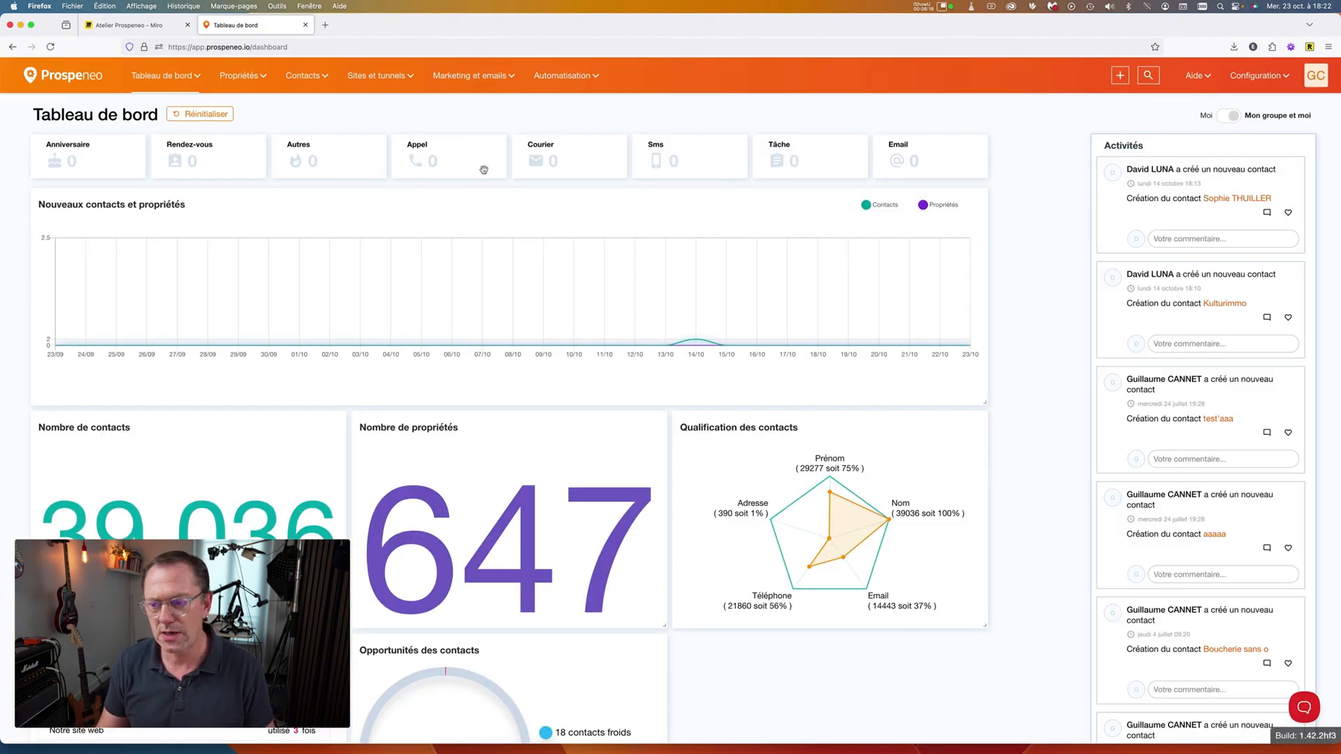
scroll(522, 186, "up", 5)
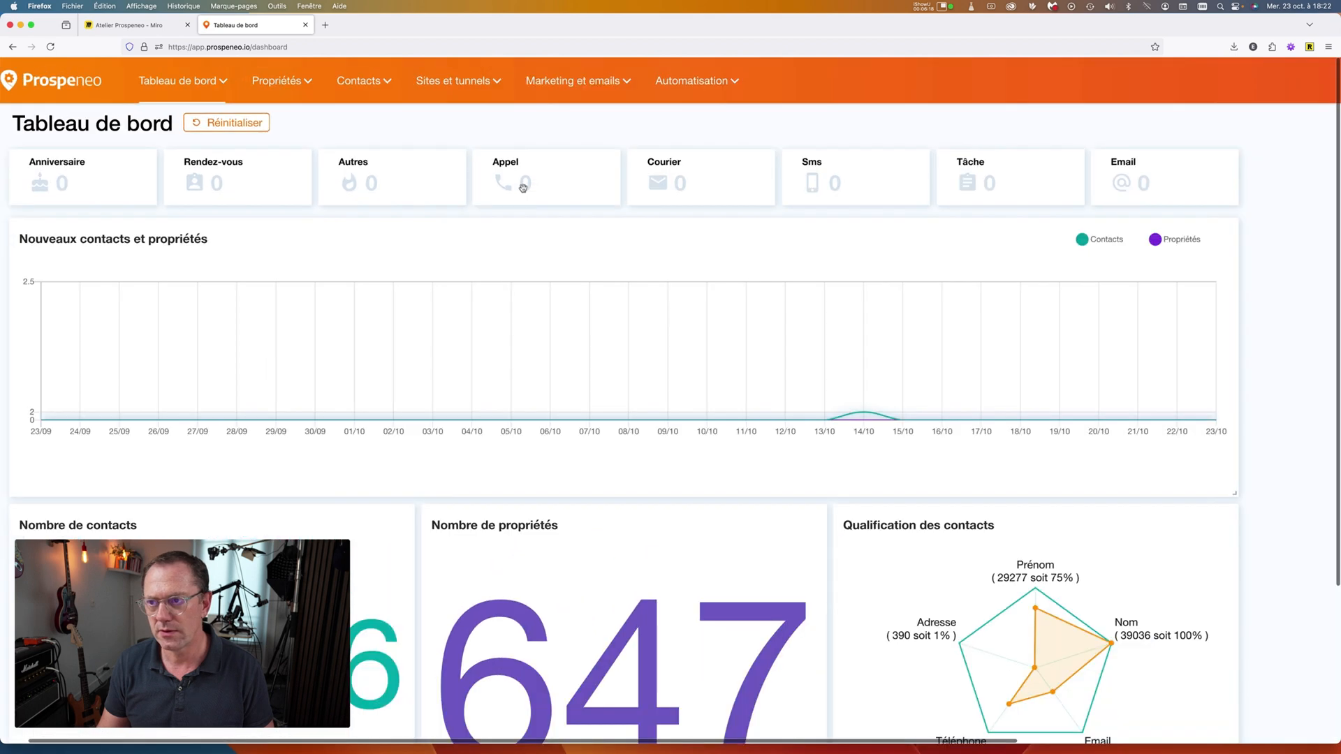
scroll(522, 188, "up", 5)
scroll(521, 186, "down", 10)
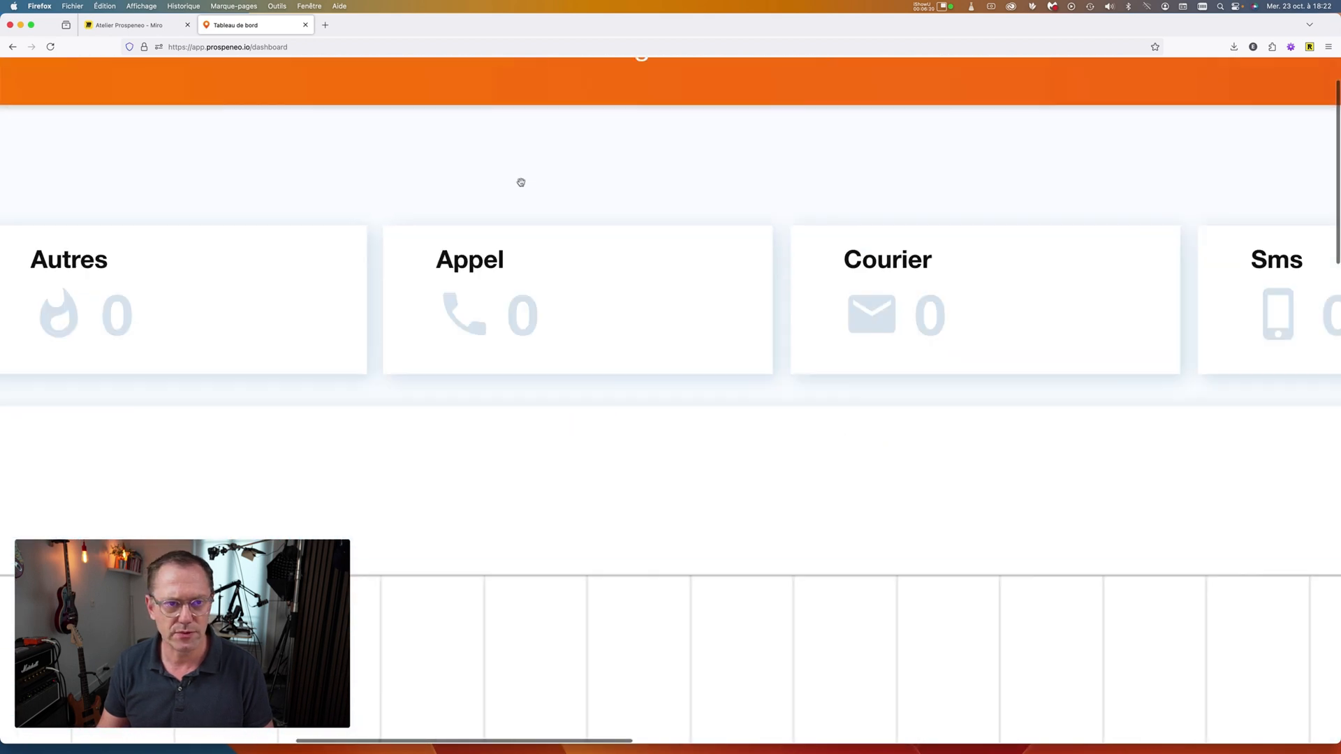
scroll(521, 183, "down", 5)
scroll(523, 186, "up", 10)
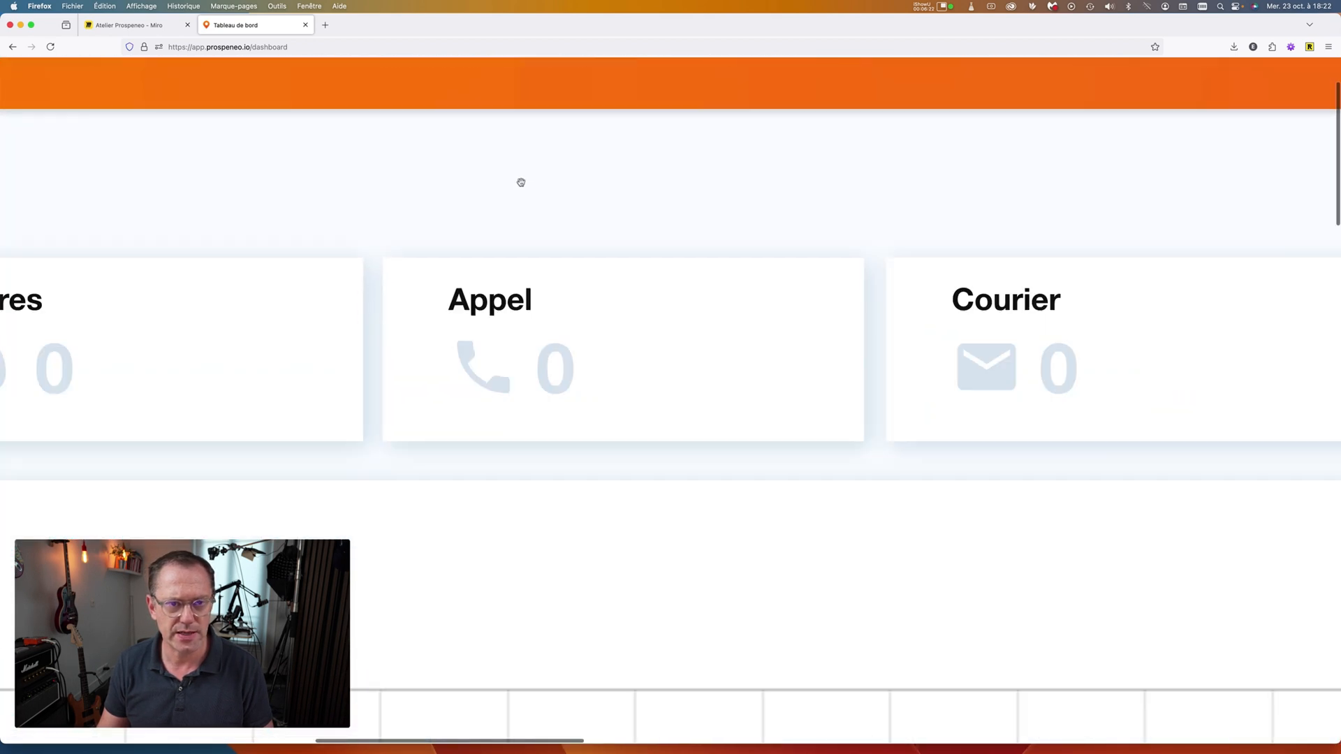
scroll(524, 185, "down", 10)
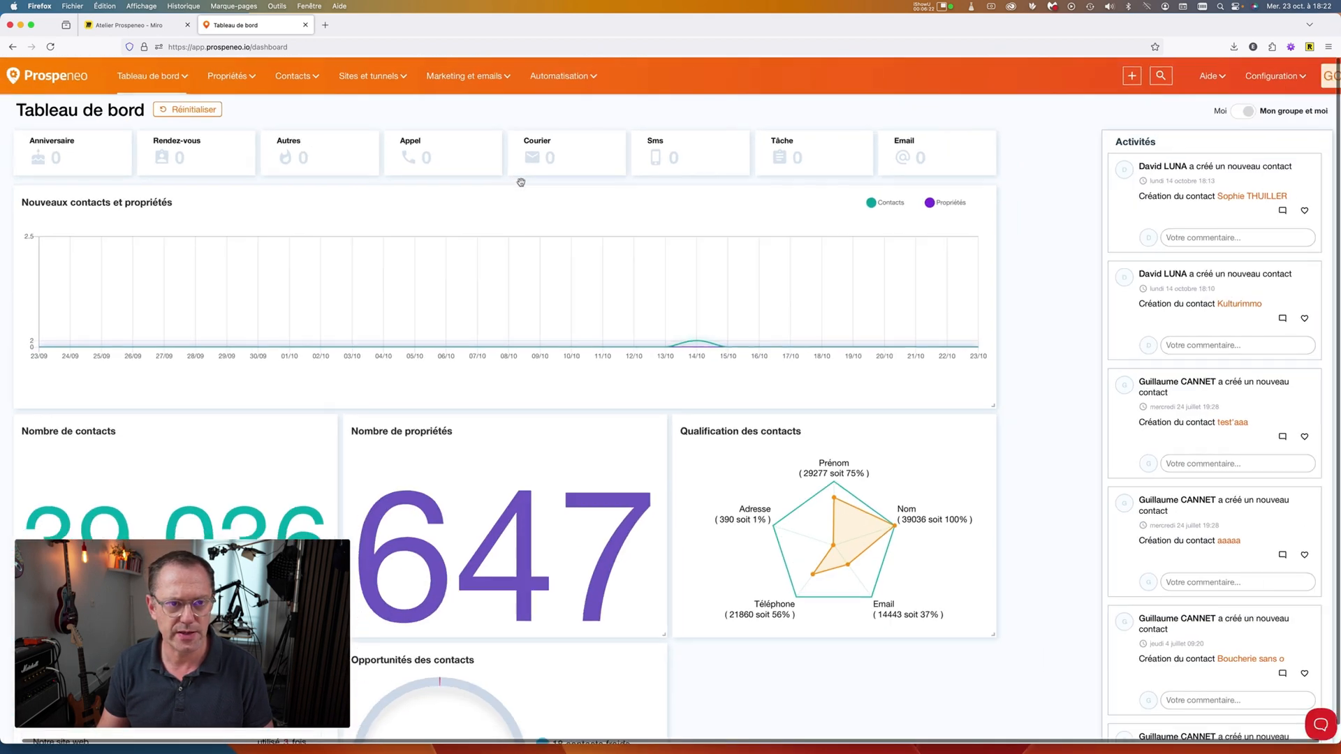
left_click(1269, 76)
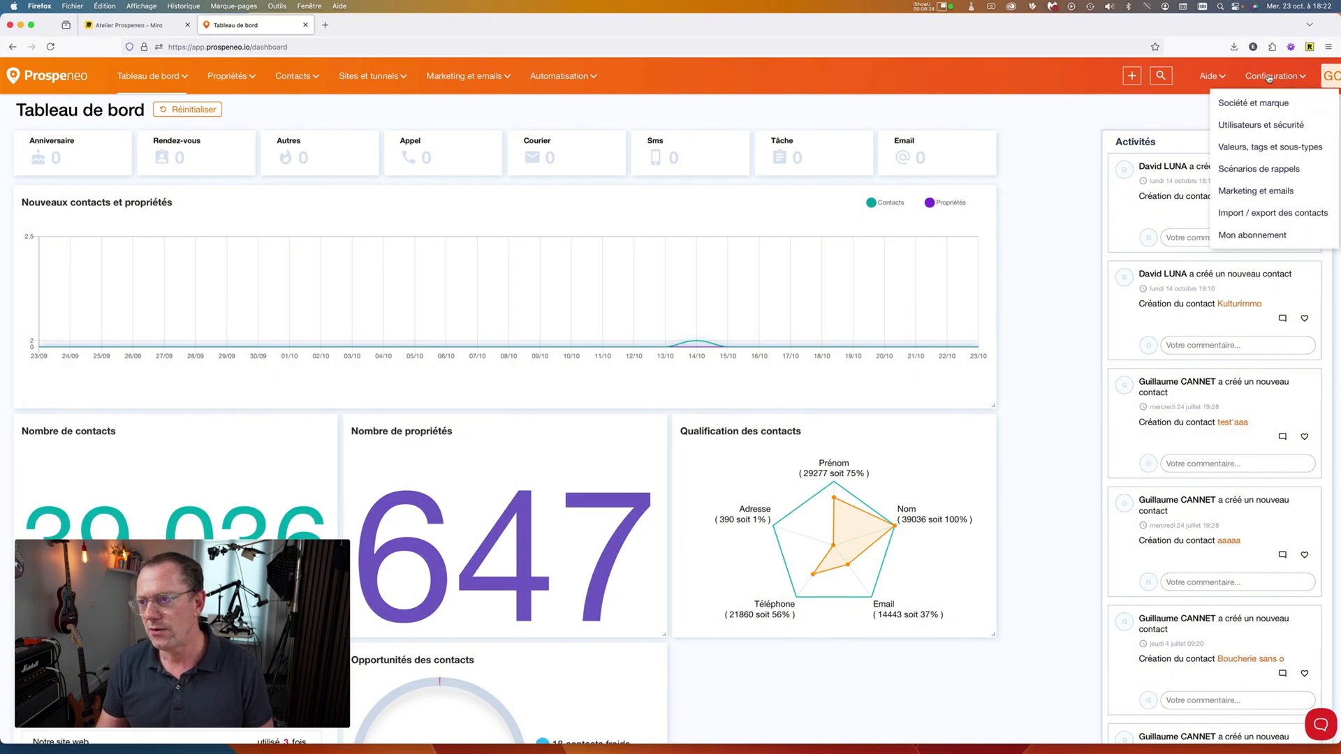
left_click(1255, 169)
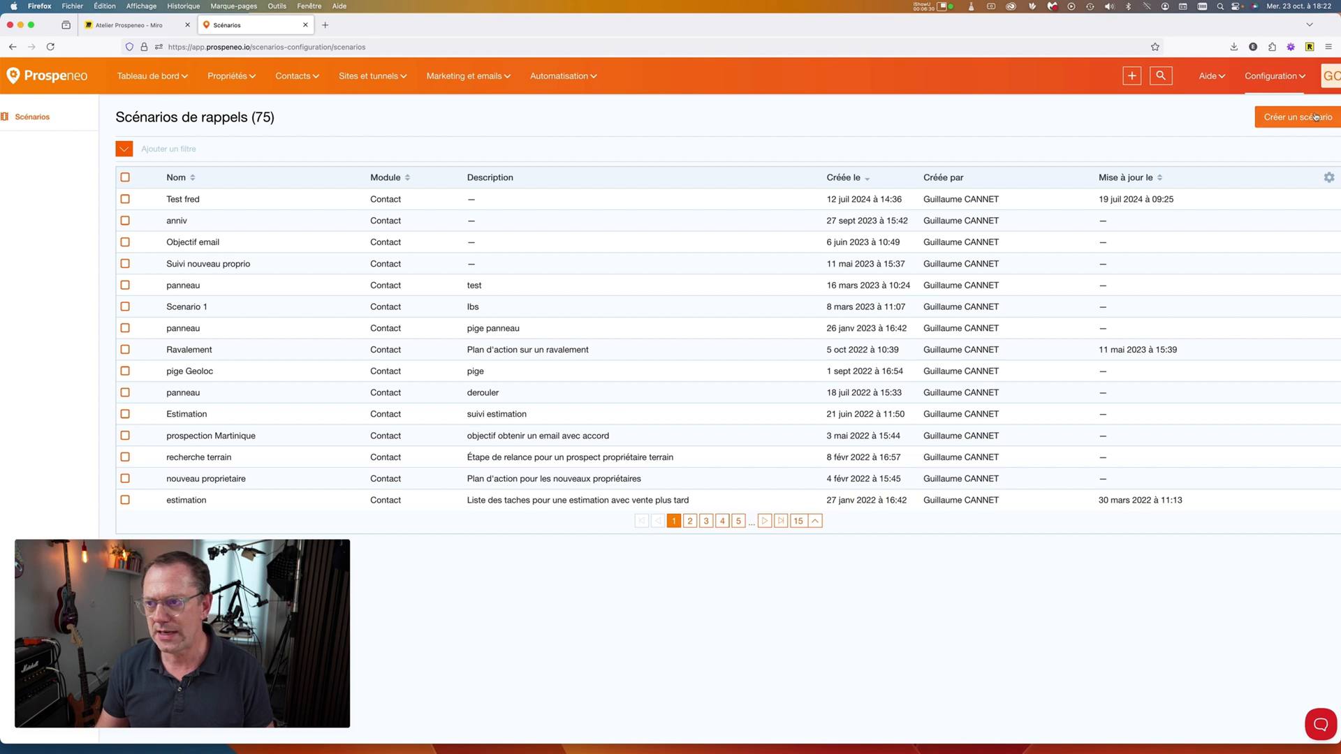
Create the pink Contact scenario 'Suivi R estimation + 6 mois' with description 'zdzdzdzd'.
left_click(1285, 116)
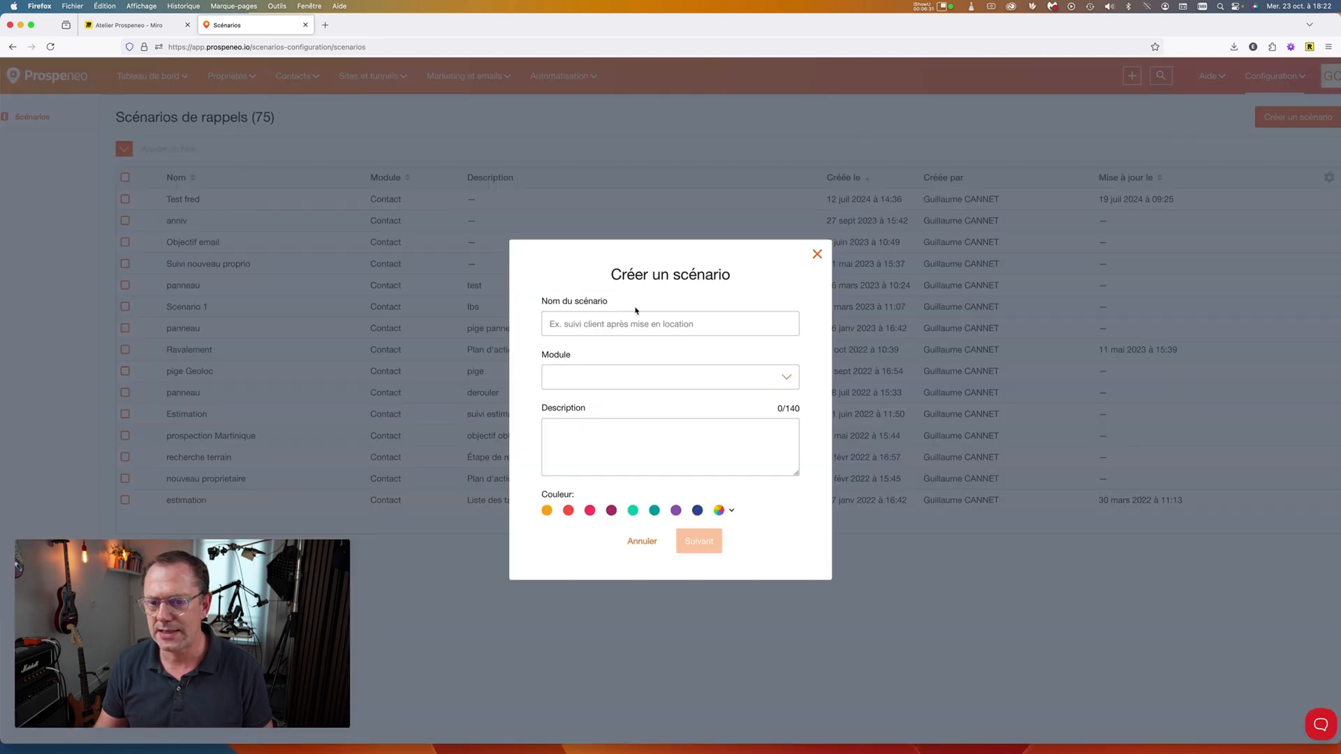
left_click(588, 324)
type("t")
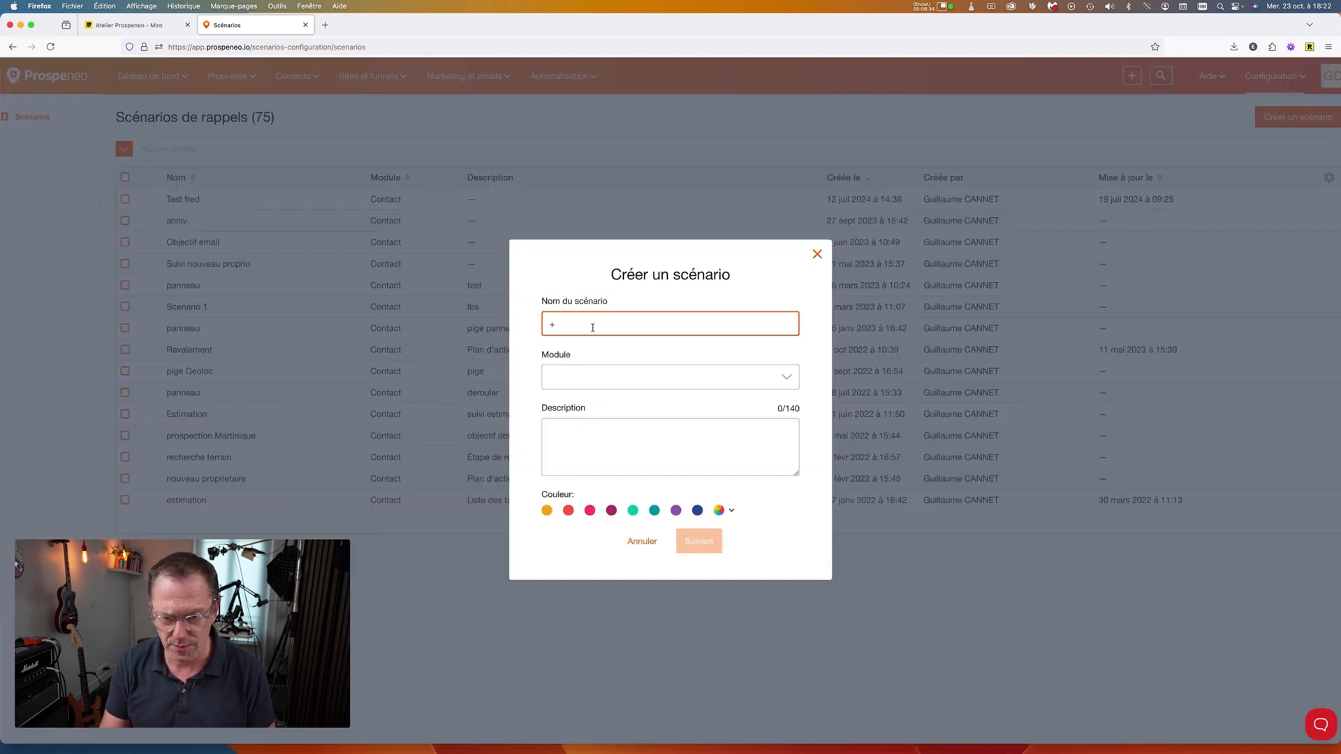
key("BackSpace")
type("Suivi")
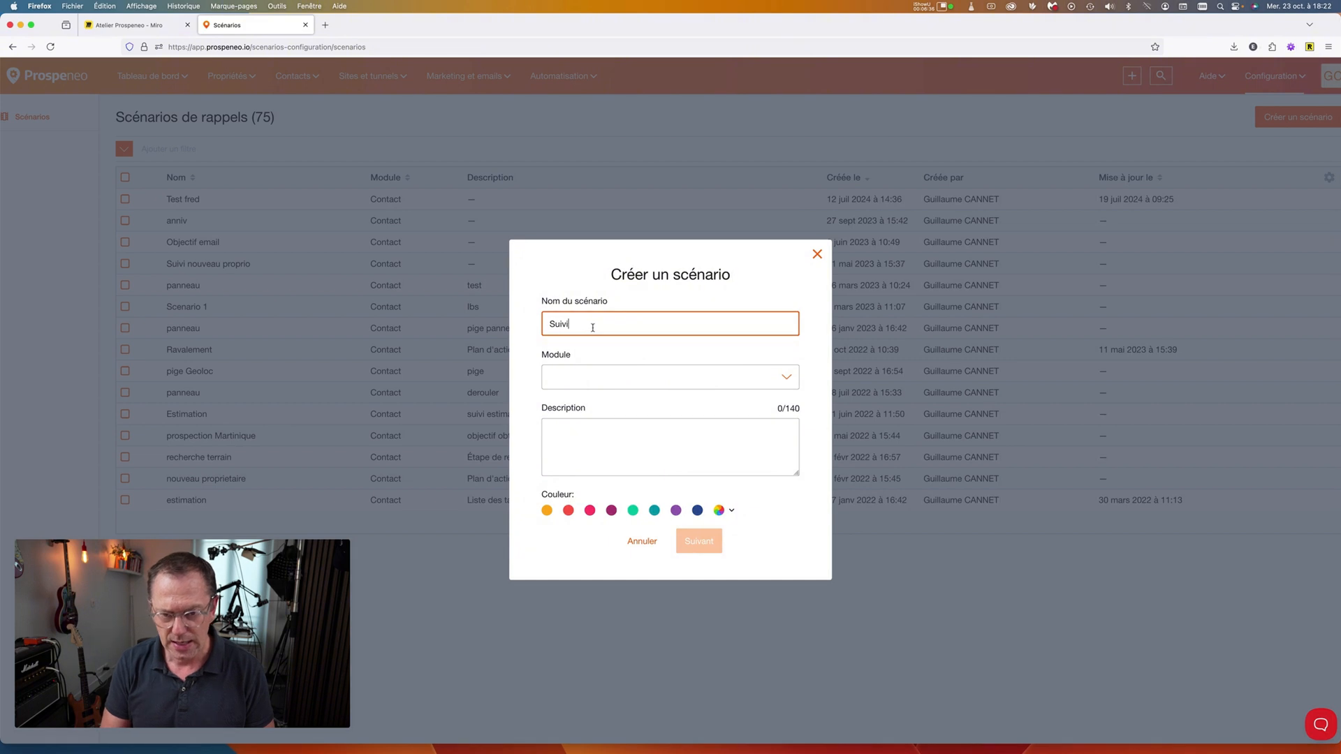
type(" R estimation")
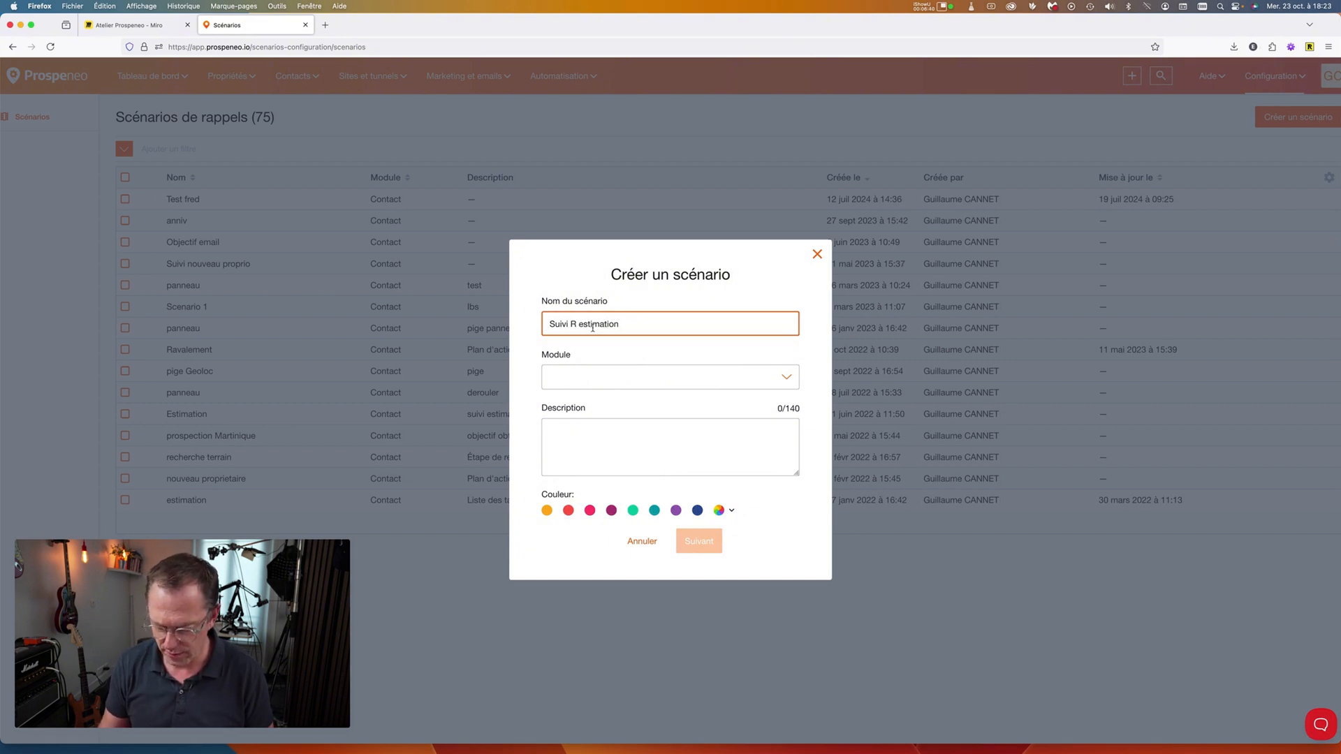
type(" + 6 mois")
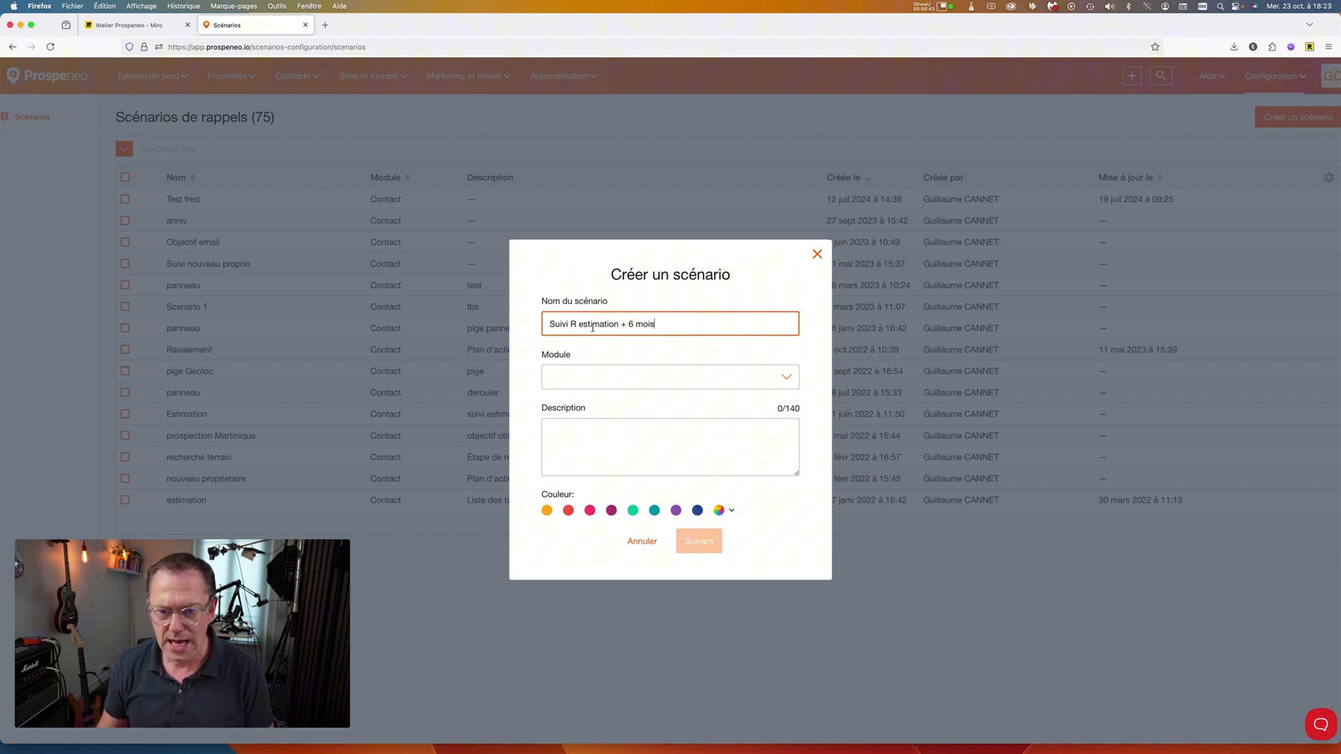
scroll(593, 449, "left", 2)
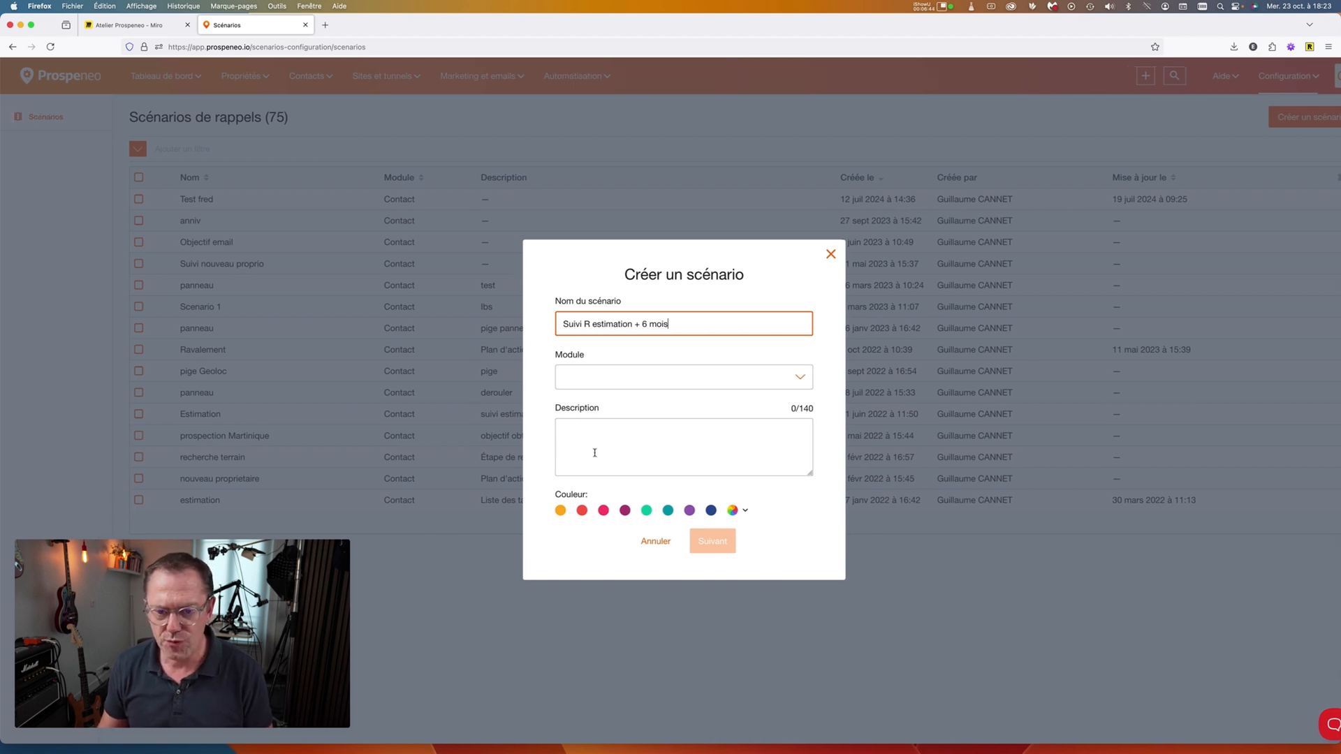
left_click(619, 449)
type("zdzdzdzd")
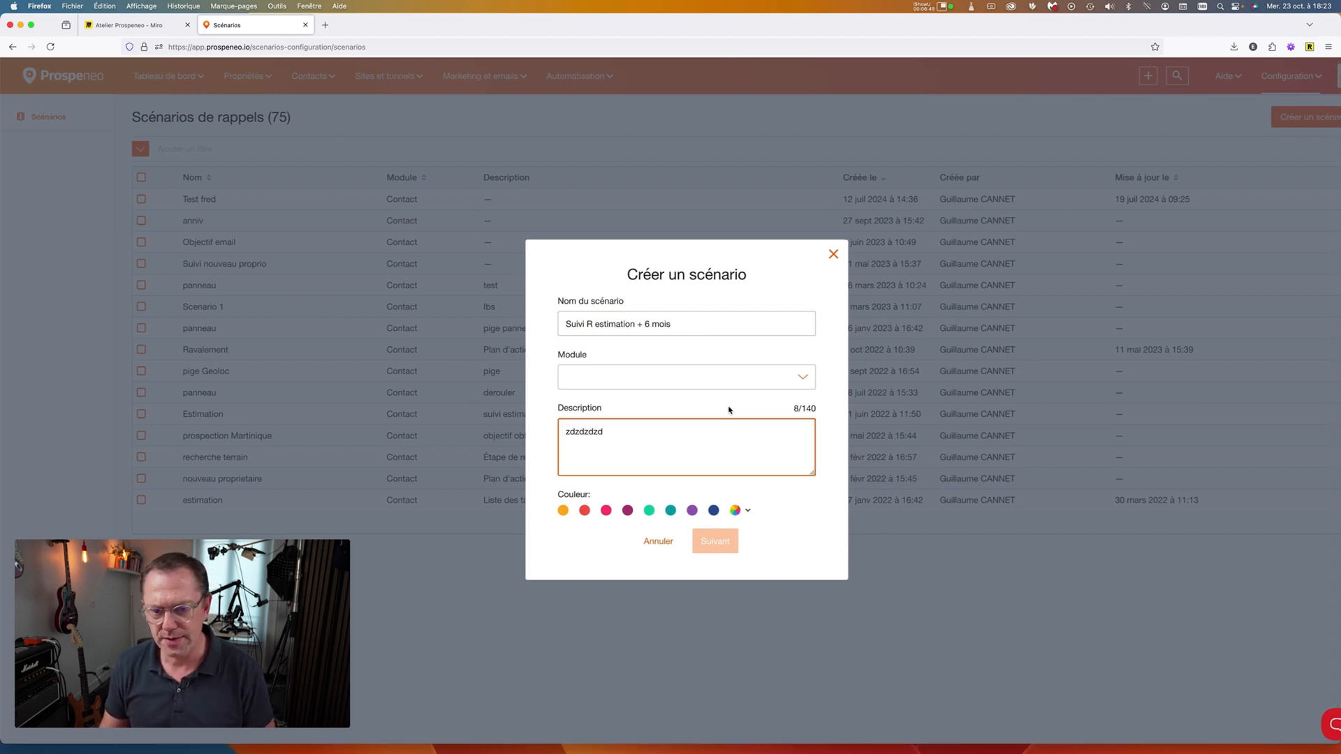
left_click(757, 384)
left_click(599, 407)
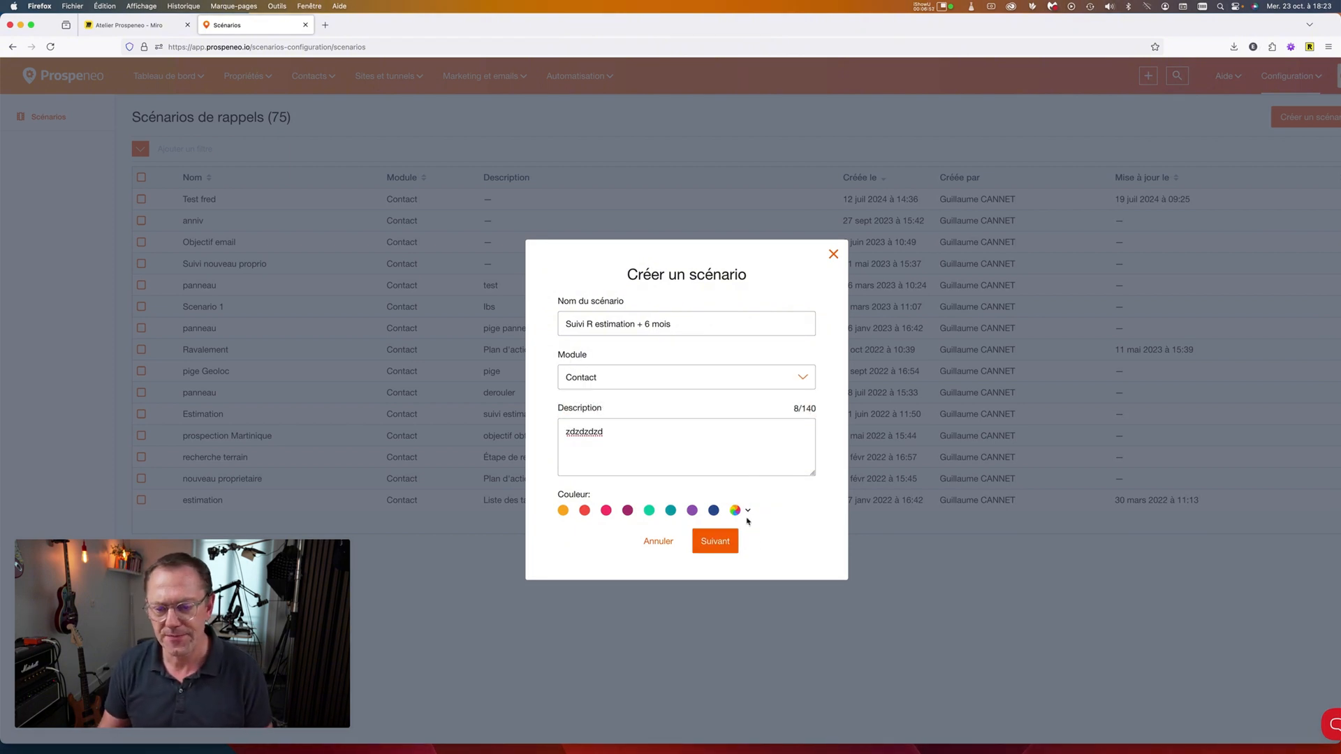
left_click(606, 510)
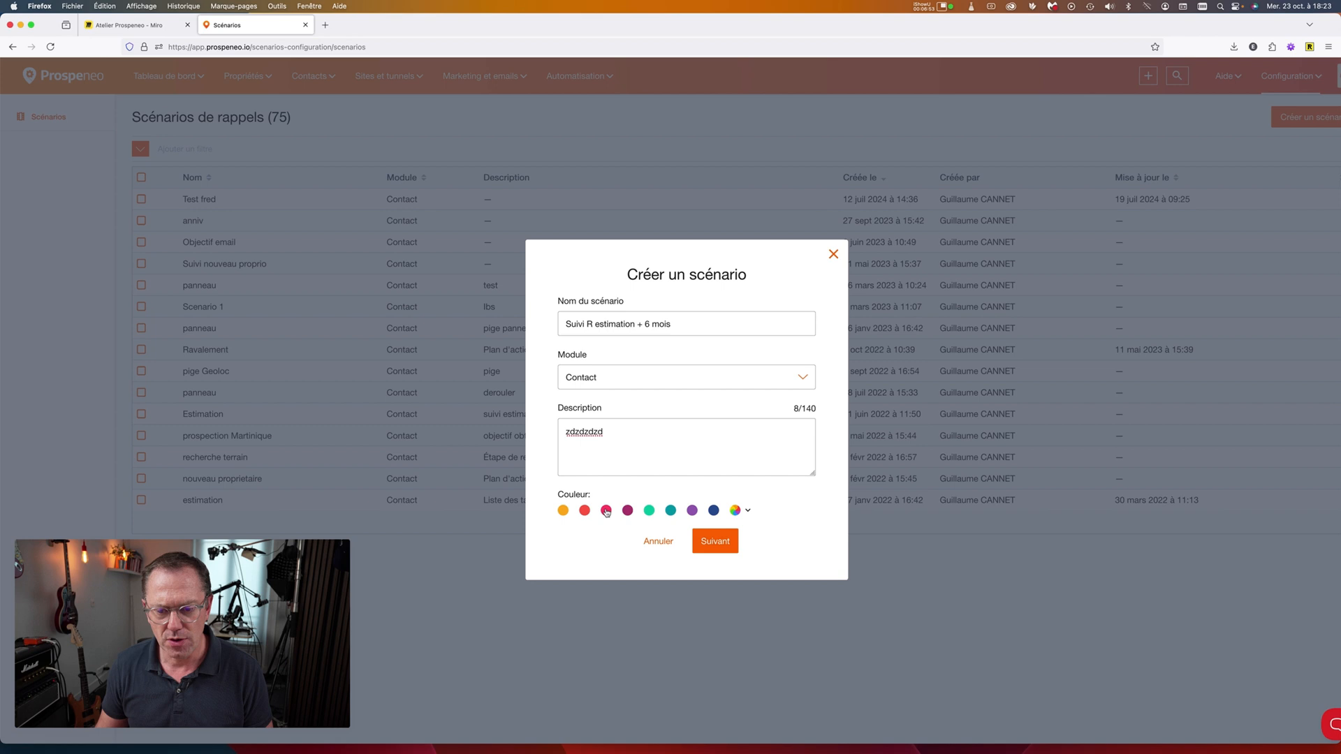
left_click(717, 542)
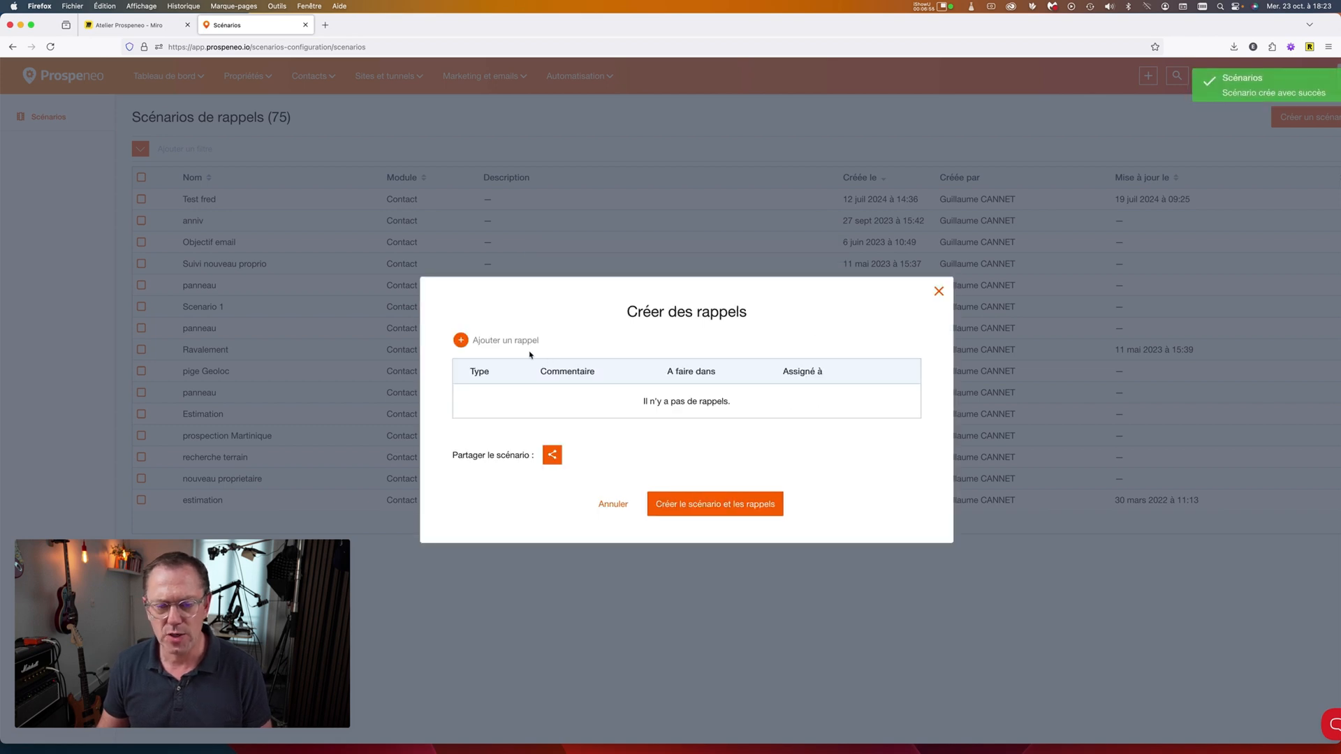
Add a Mail reminder due in 0 jour at 09:00 instead of 18:30.
left_click(465, 341)
left_click(623, 325)
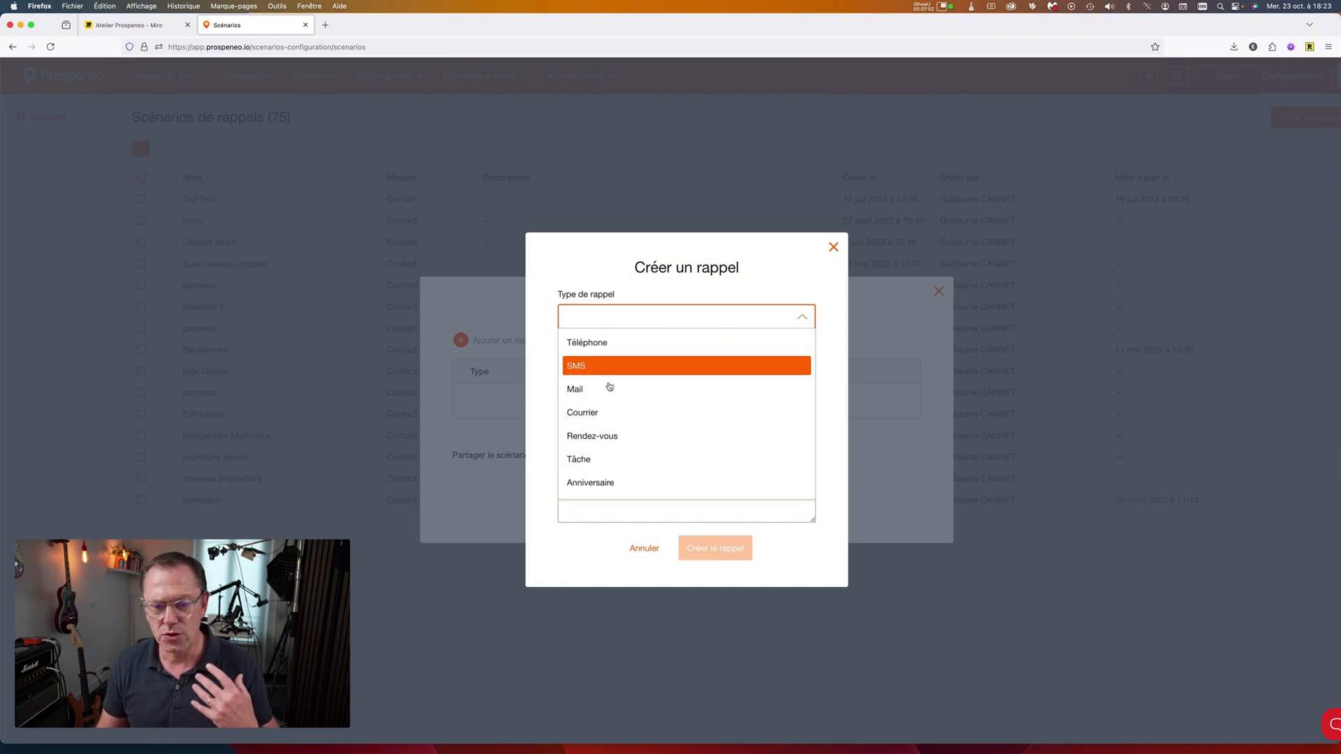
left_click(607, 389)
left_click(585, 328)
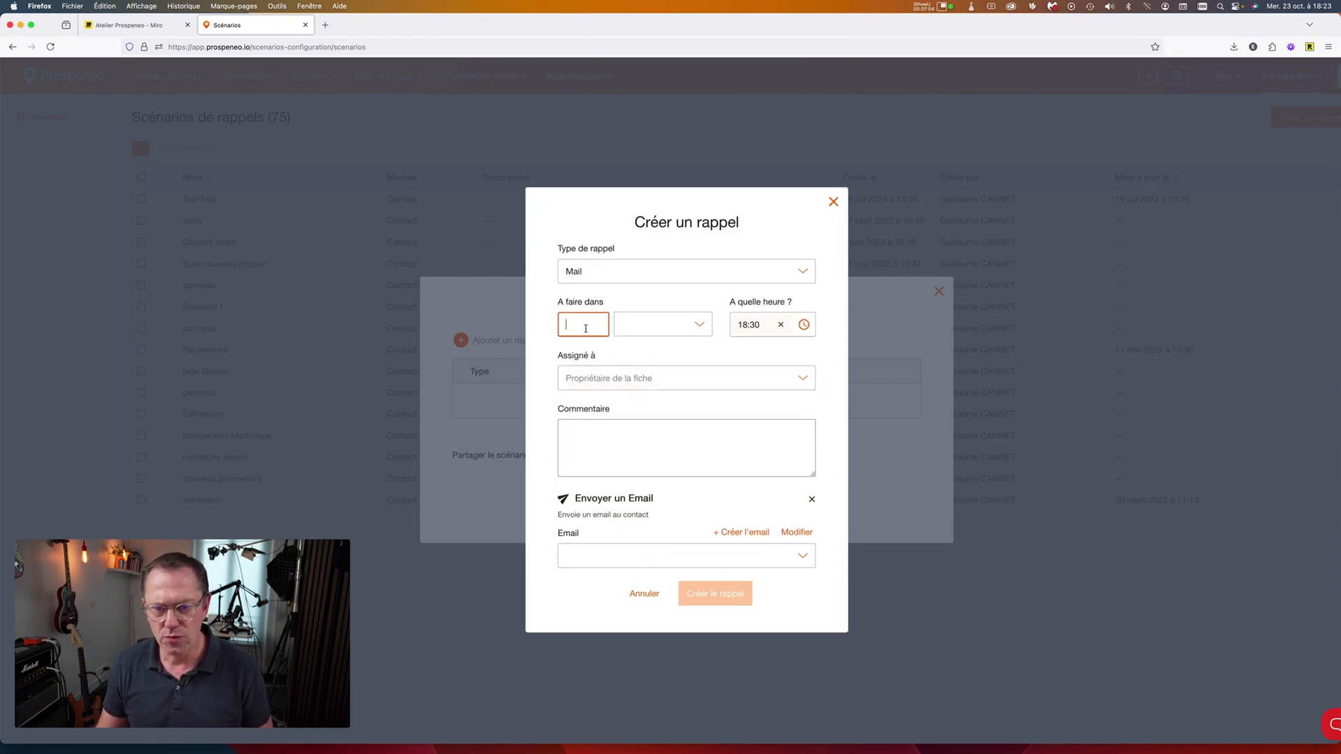
left_click(664, 324)
left_click(655, 352)
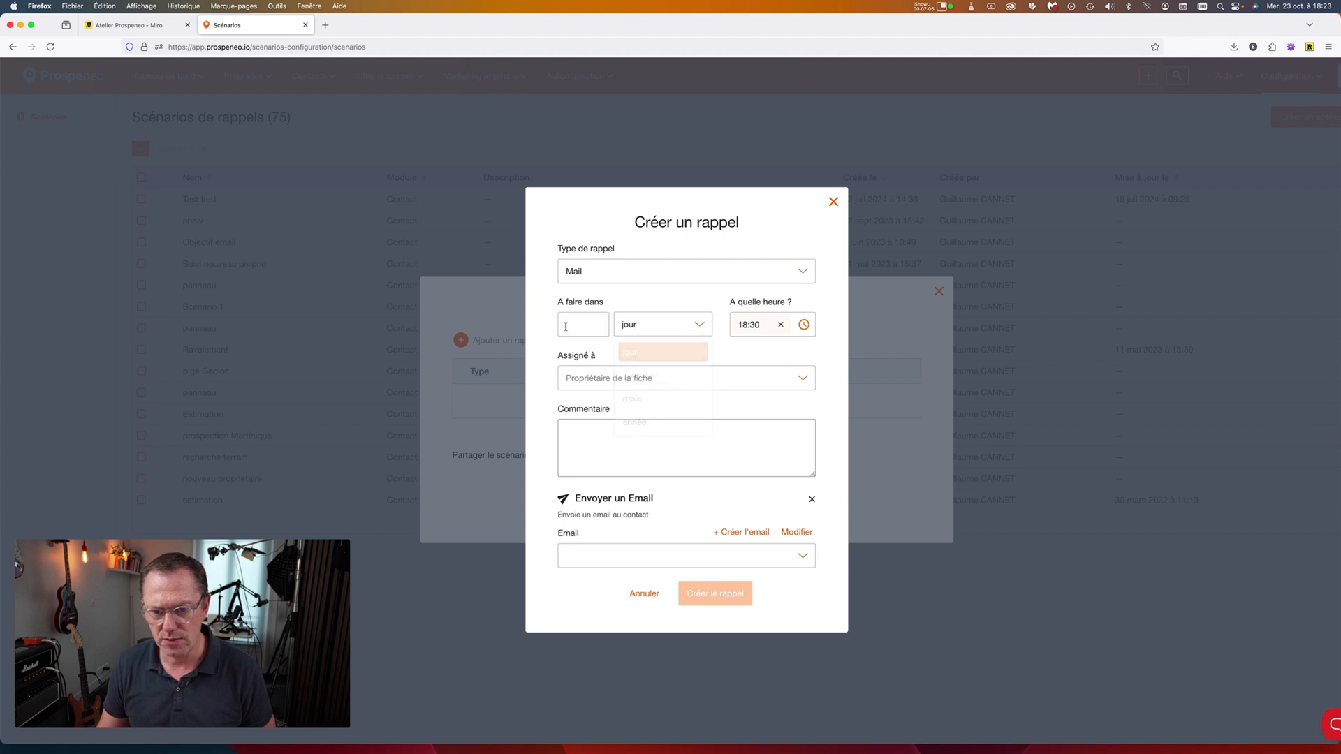
left_click(566, 326)
type("0")
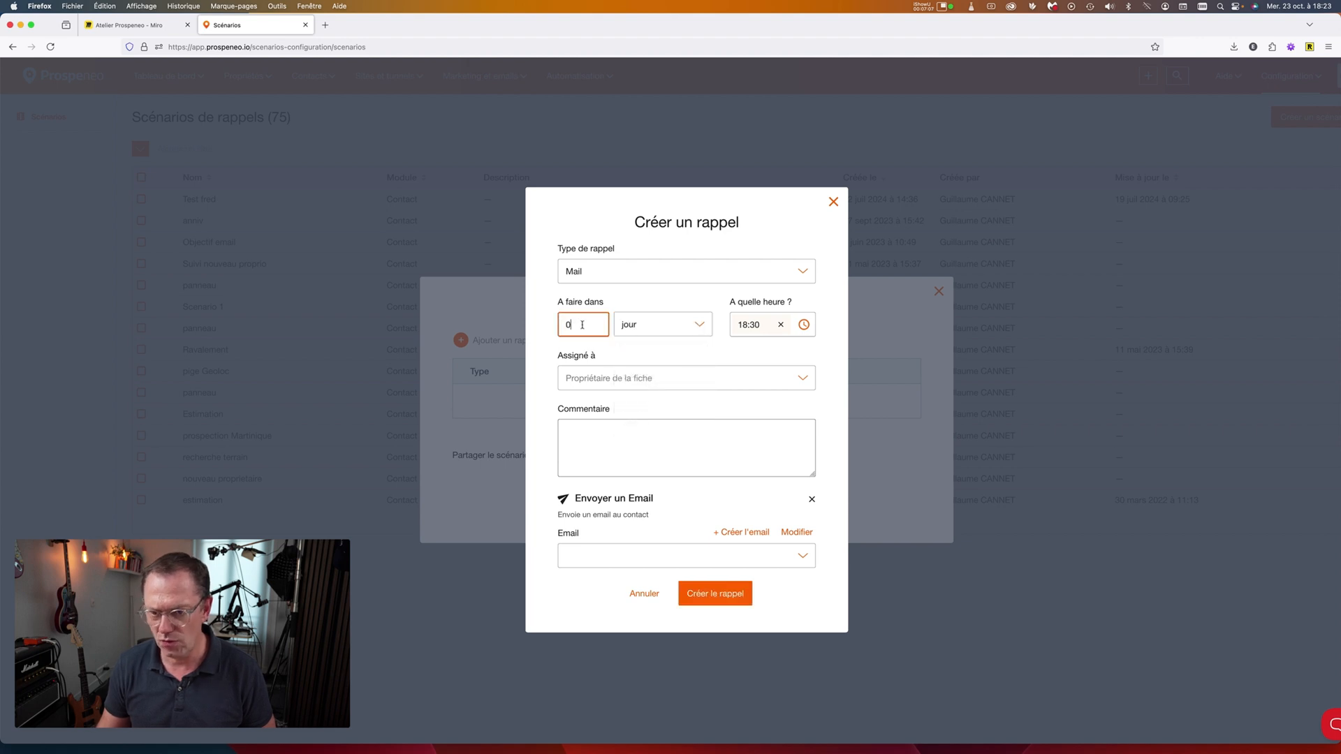
left_click(781, 326)
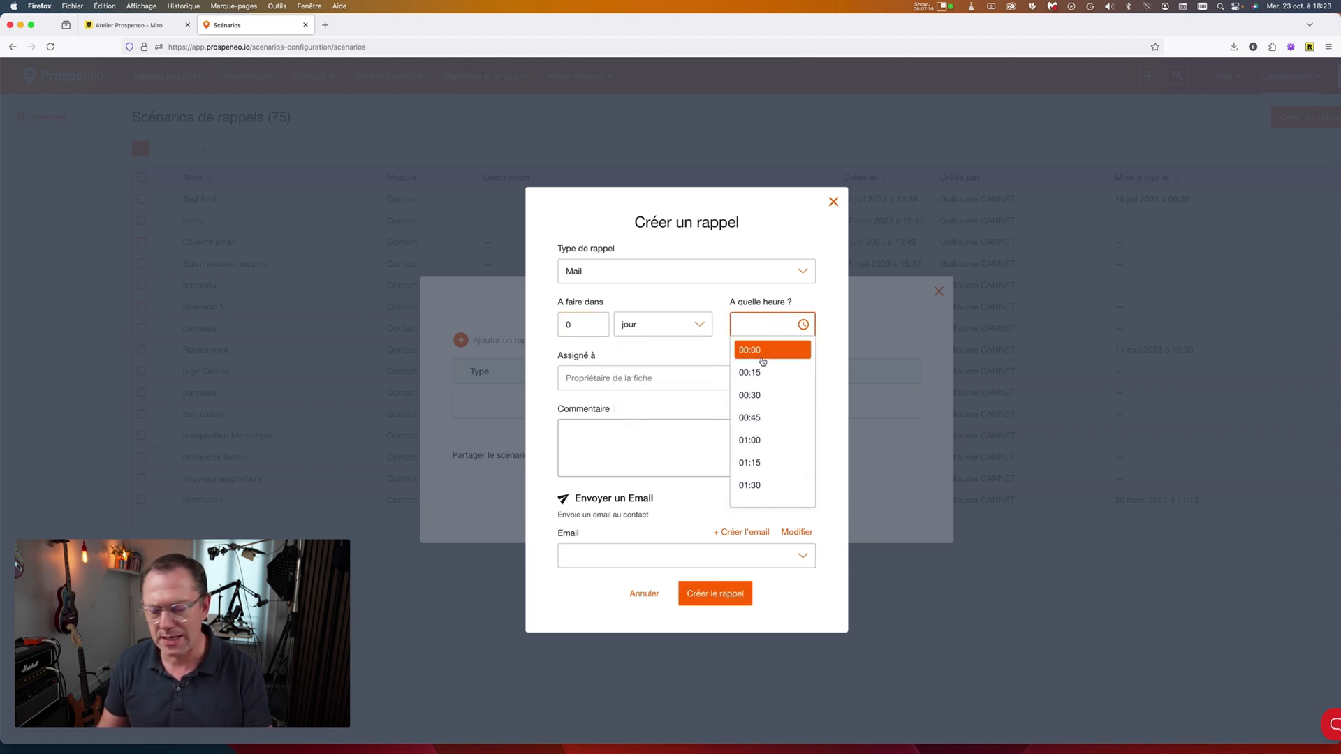
scroll(763, 361, "down", 10)
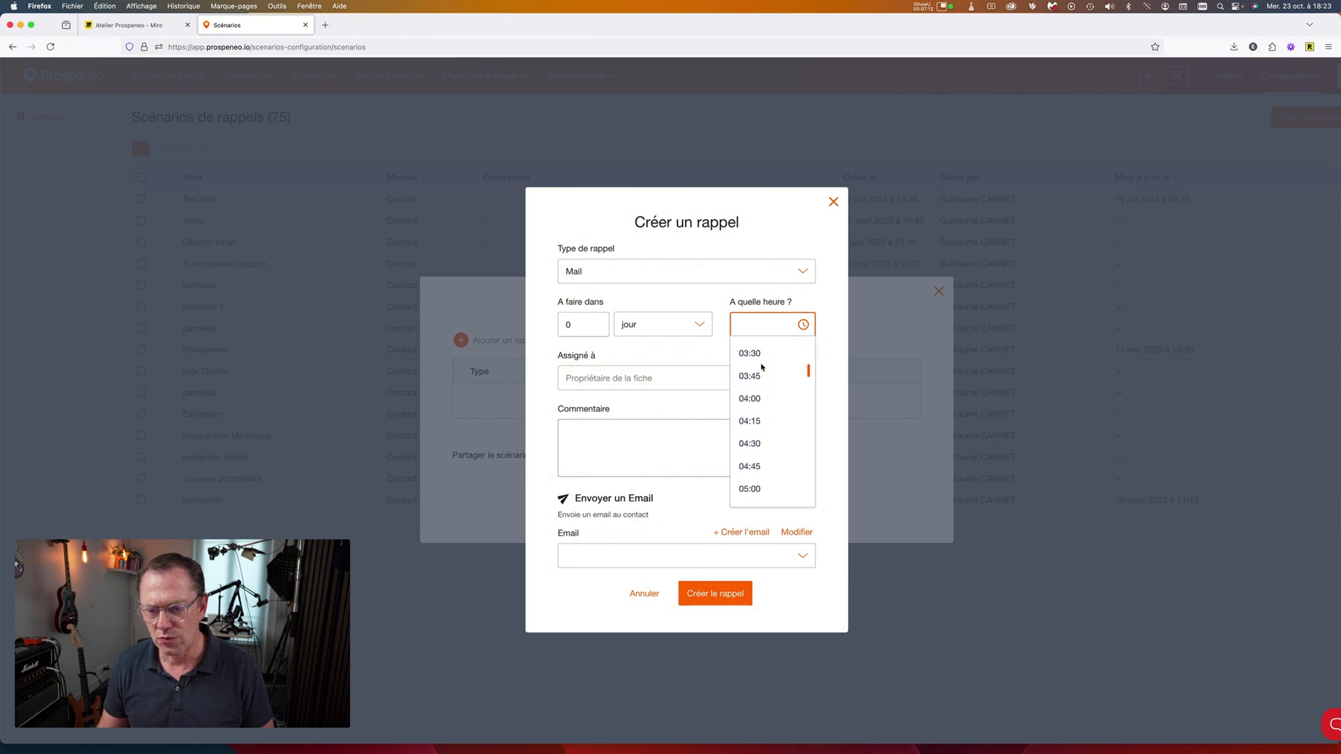
scroll(761, 368, "down", 15)
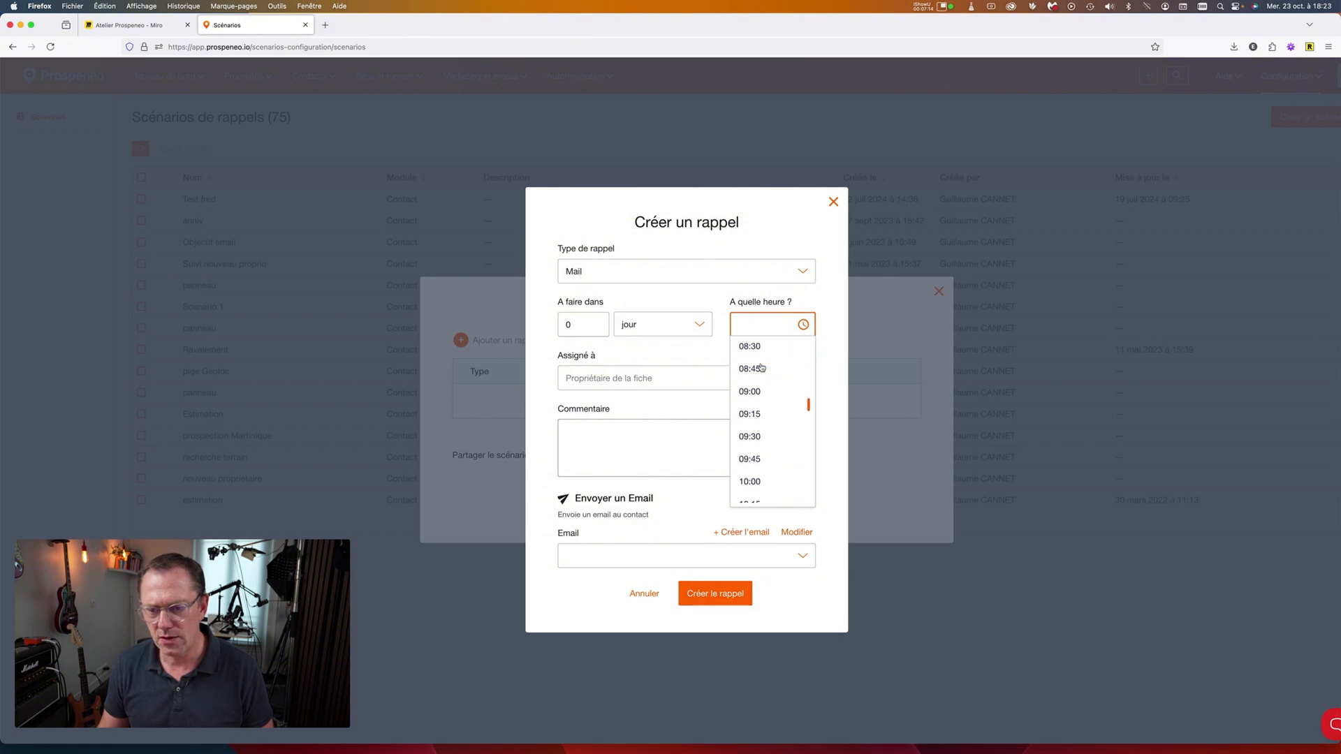
left_click(751, 383)
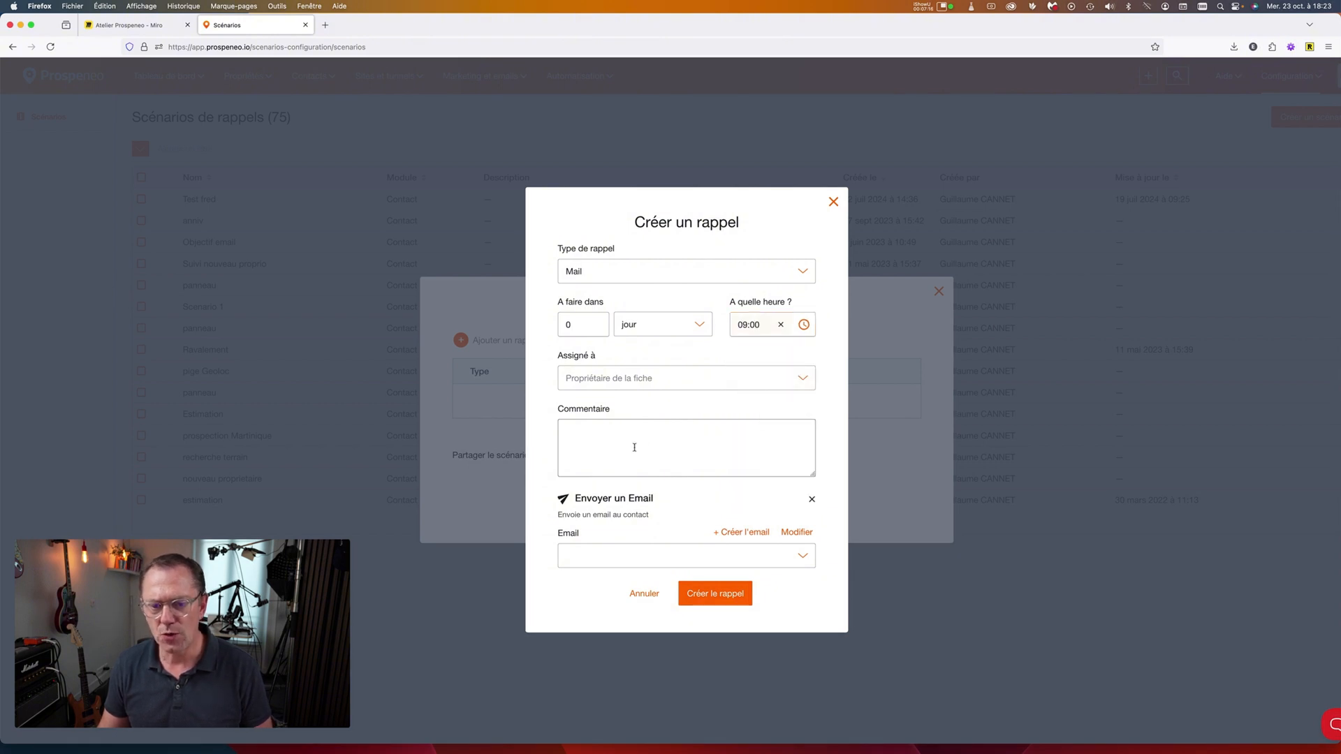
left_click(746, 533)
Enter 'Merci pour accueil' as the email subject.
left_click(461, 217)
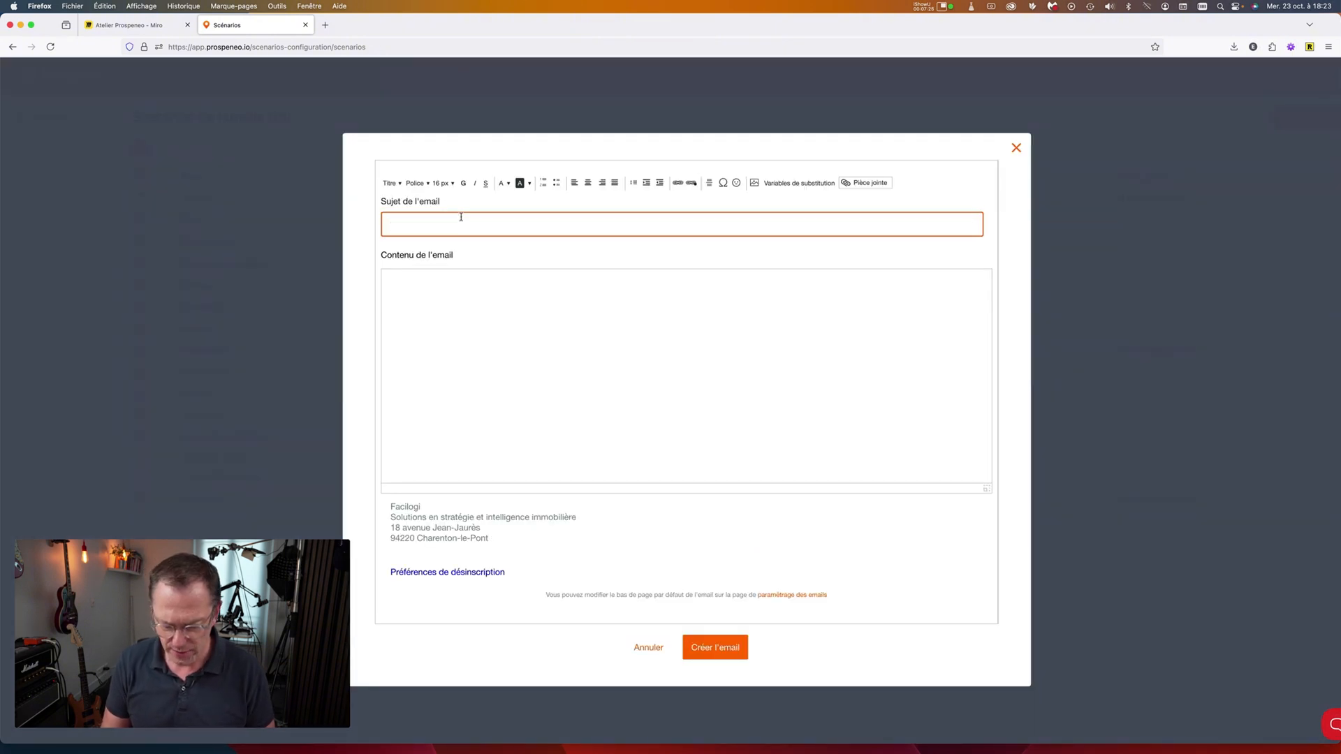
type("Merci de")
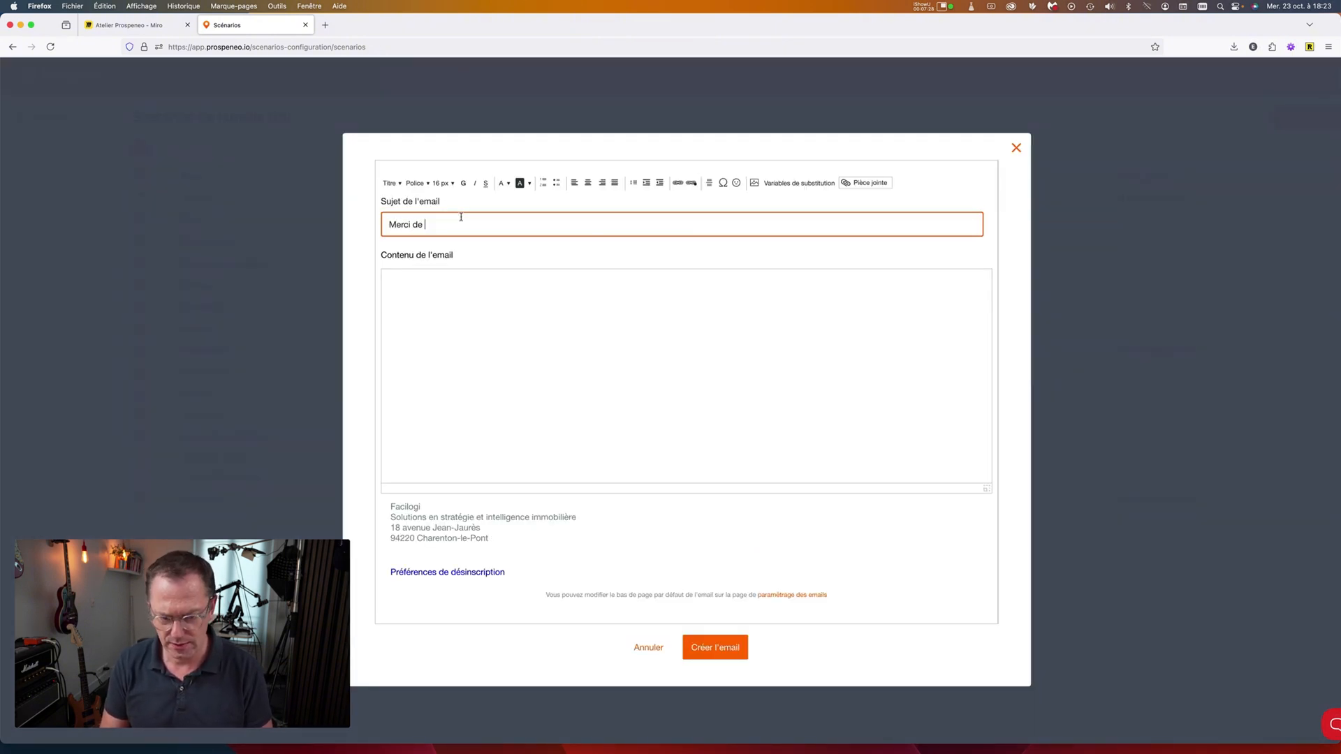
key("BackSpace")
key("BackSpace")
type("pour accueil")
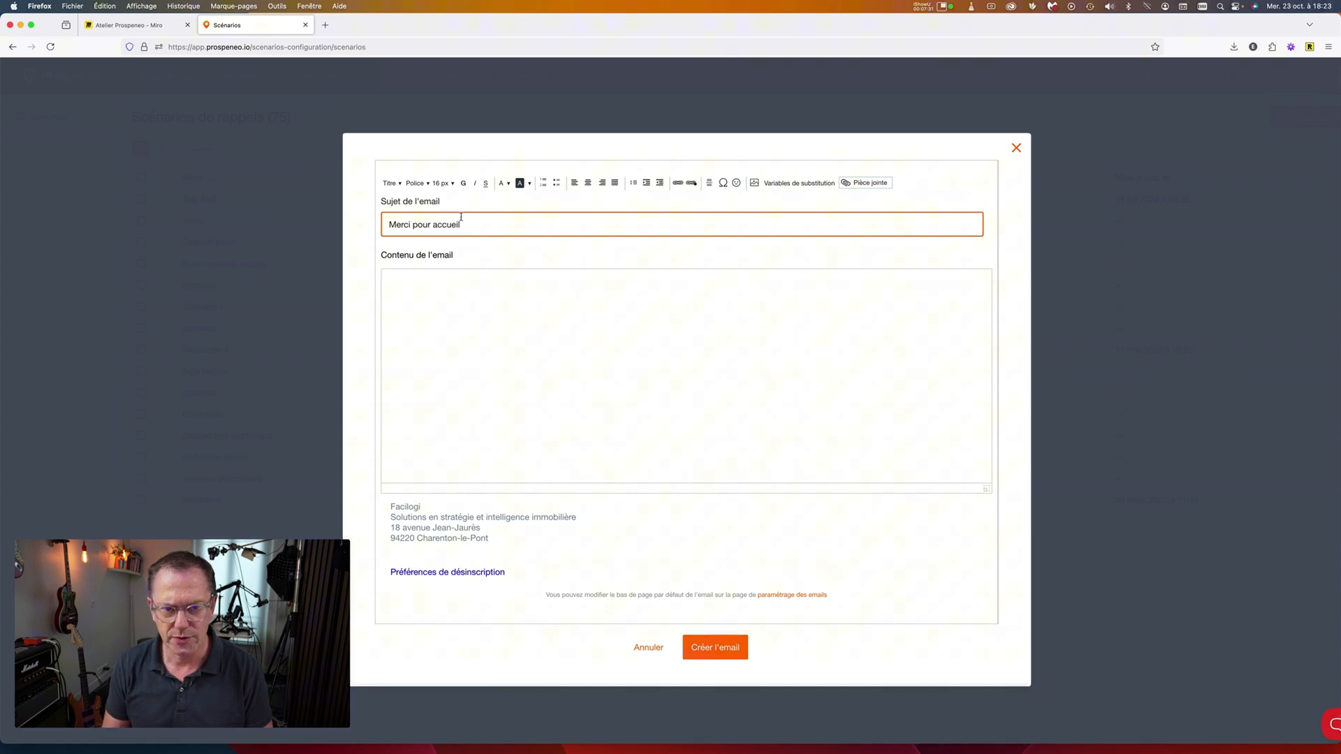
Insert the Civilité, Prénom and Nom substitution variables at the start of the email body.
left_click(497, 295)
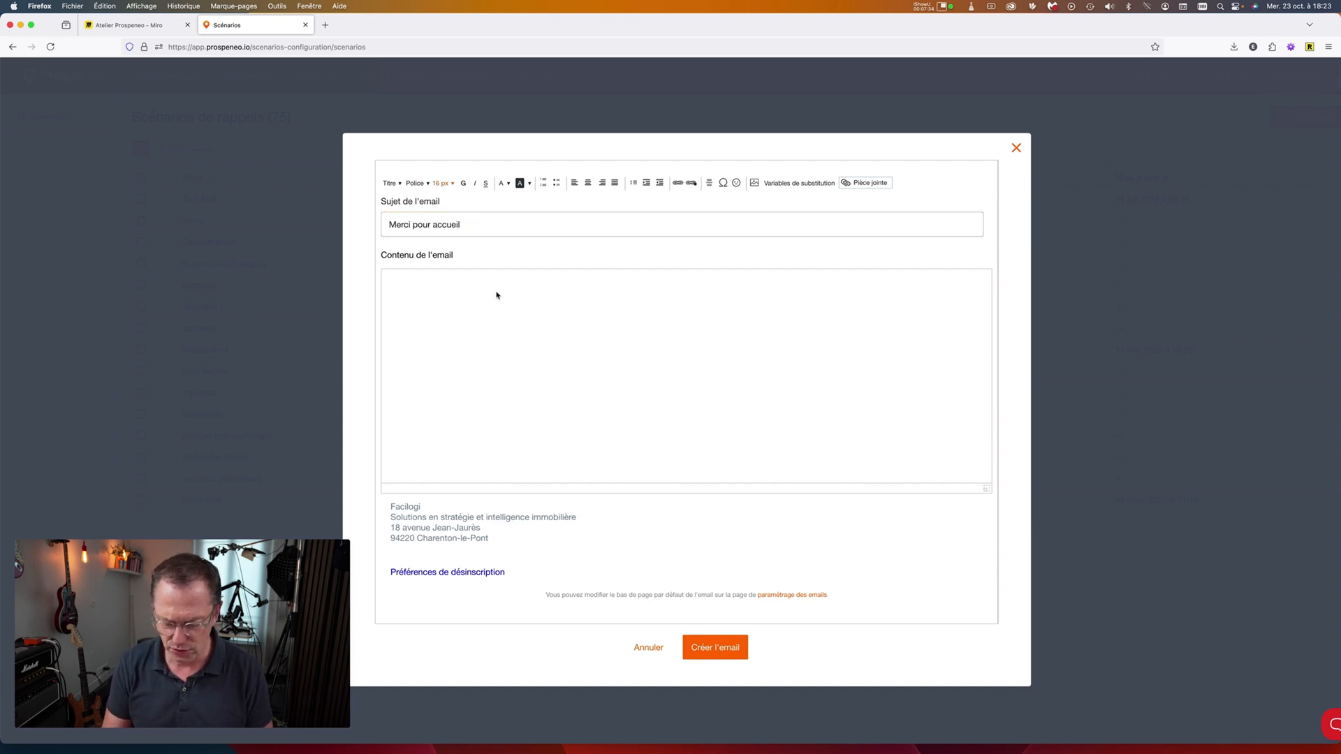
type("Monisue")
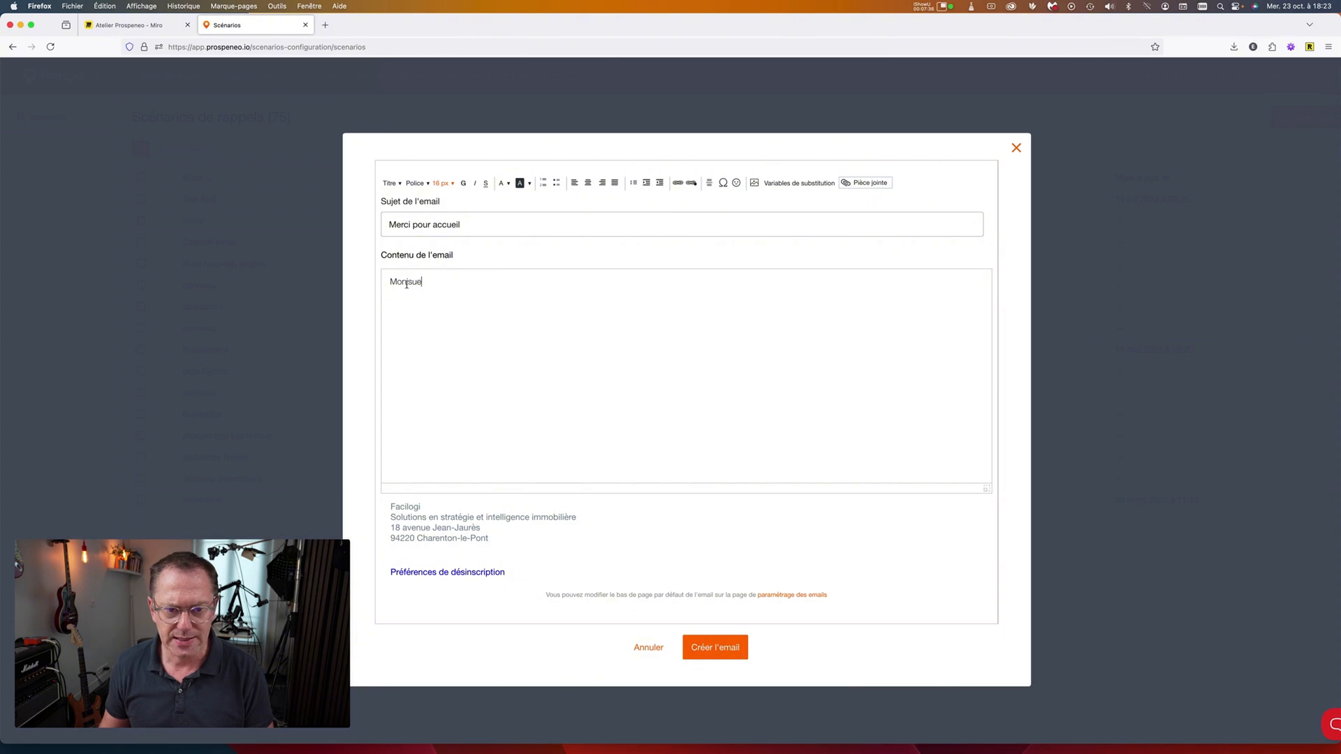
double_click(406, 284)
key("BackSpace")
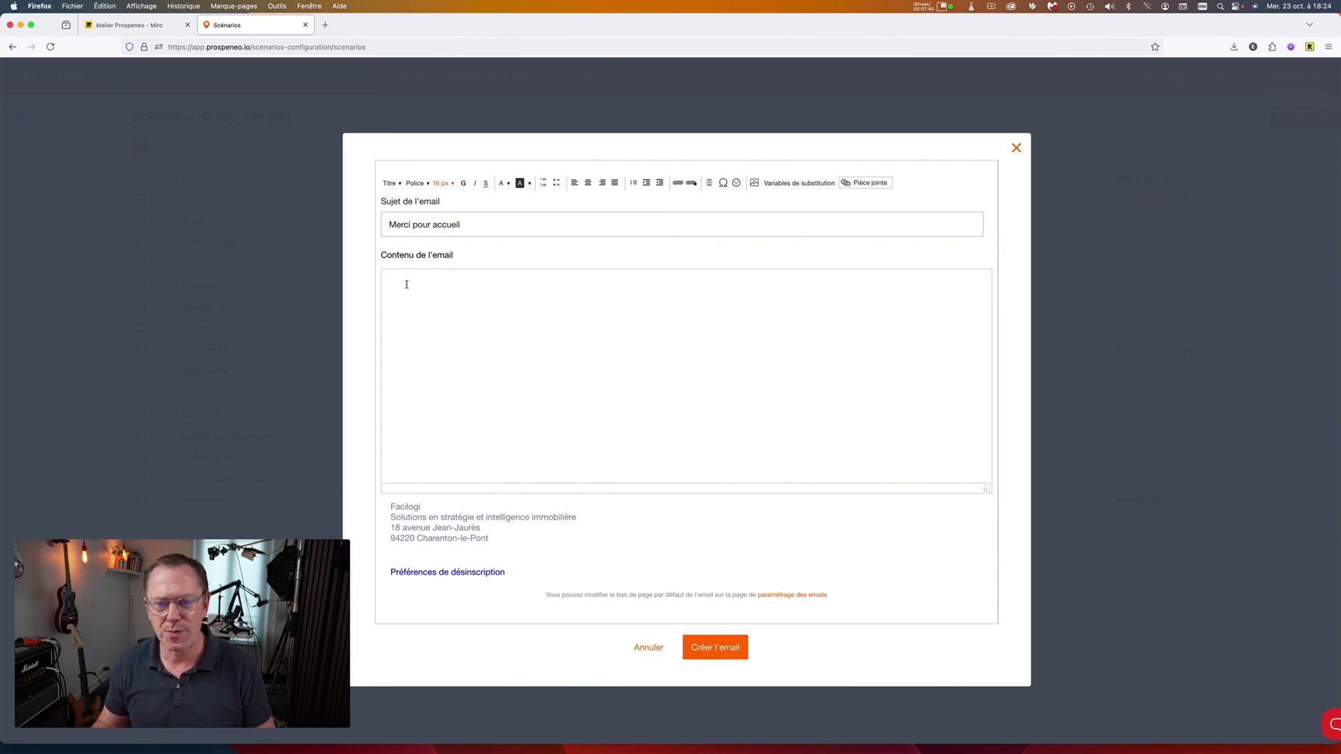
left_click(774, 184)
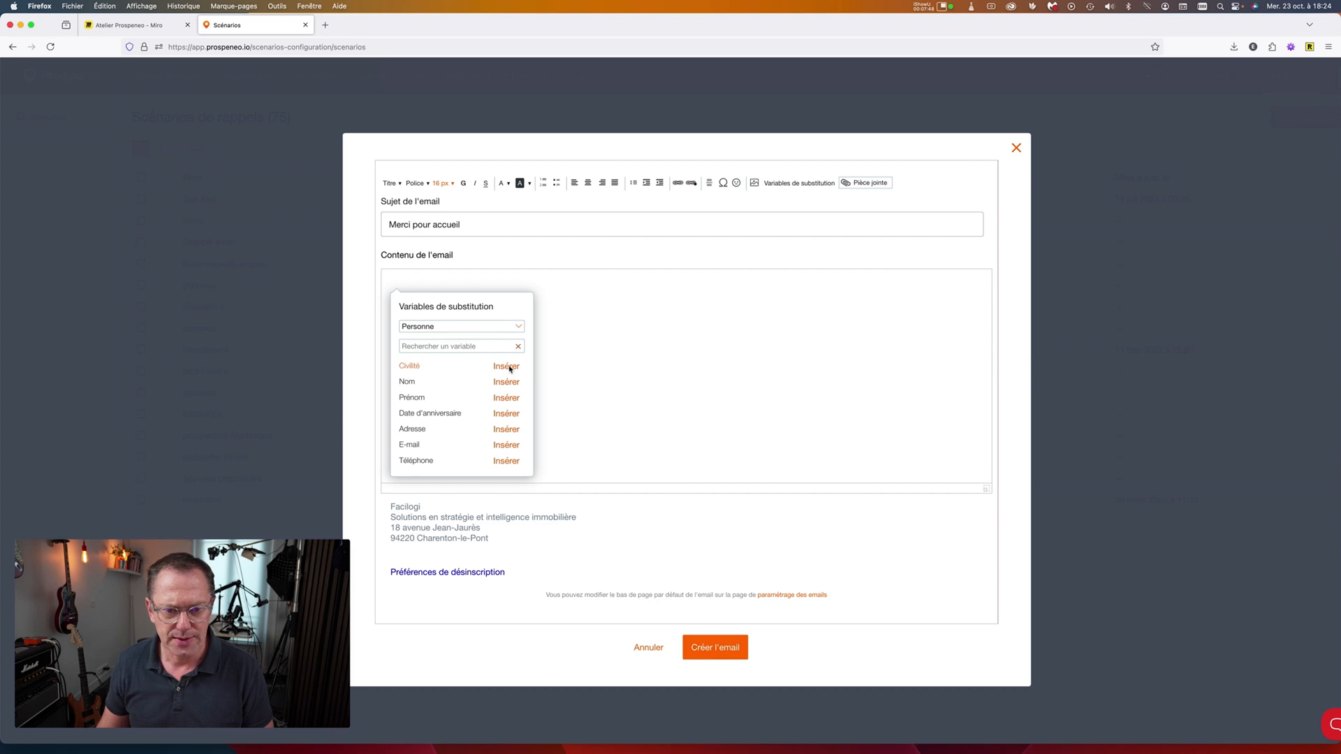
left_click(507, 367)
left_click(783, 183)
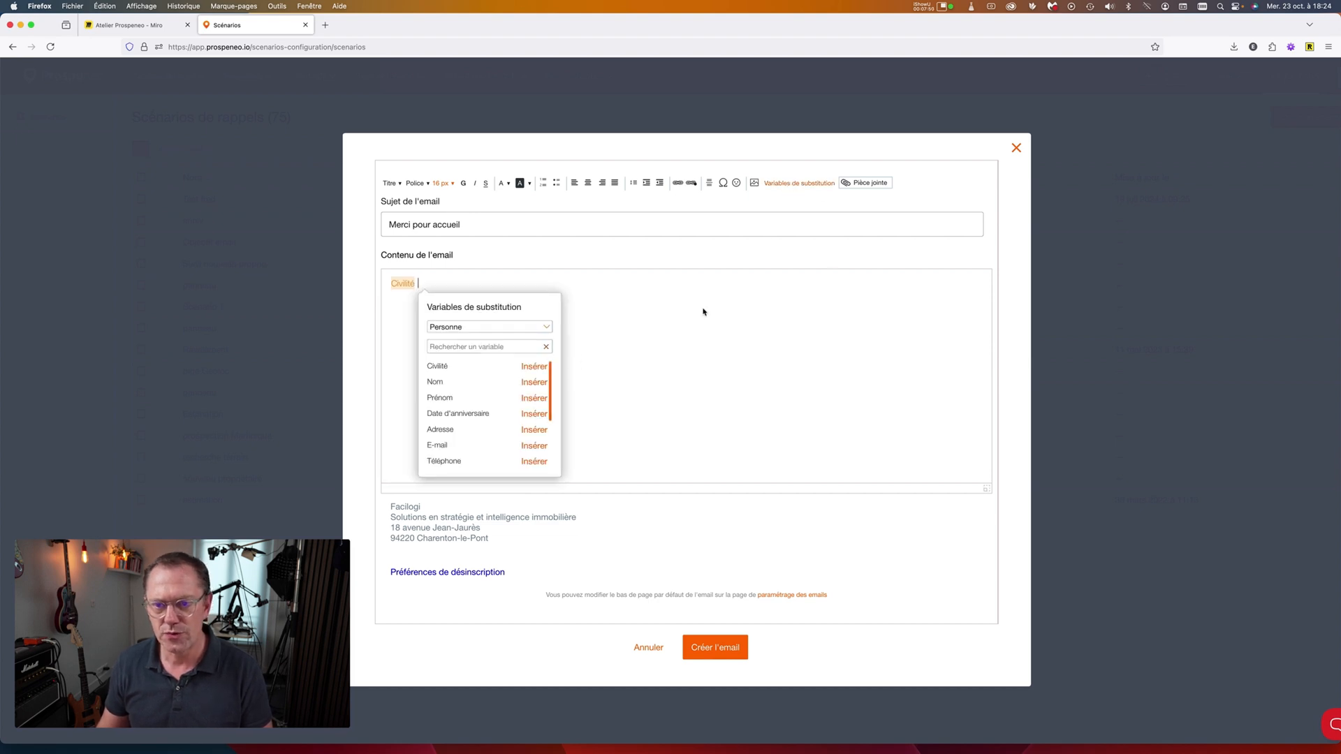
left_click(533, 399)
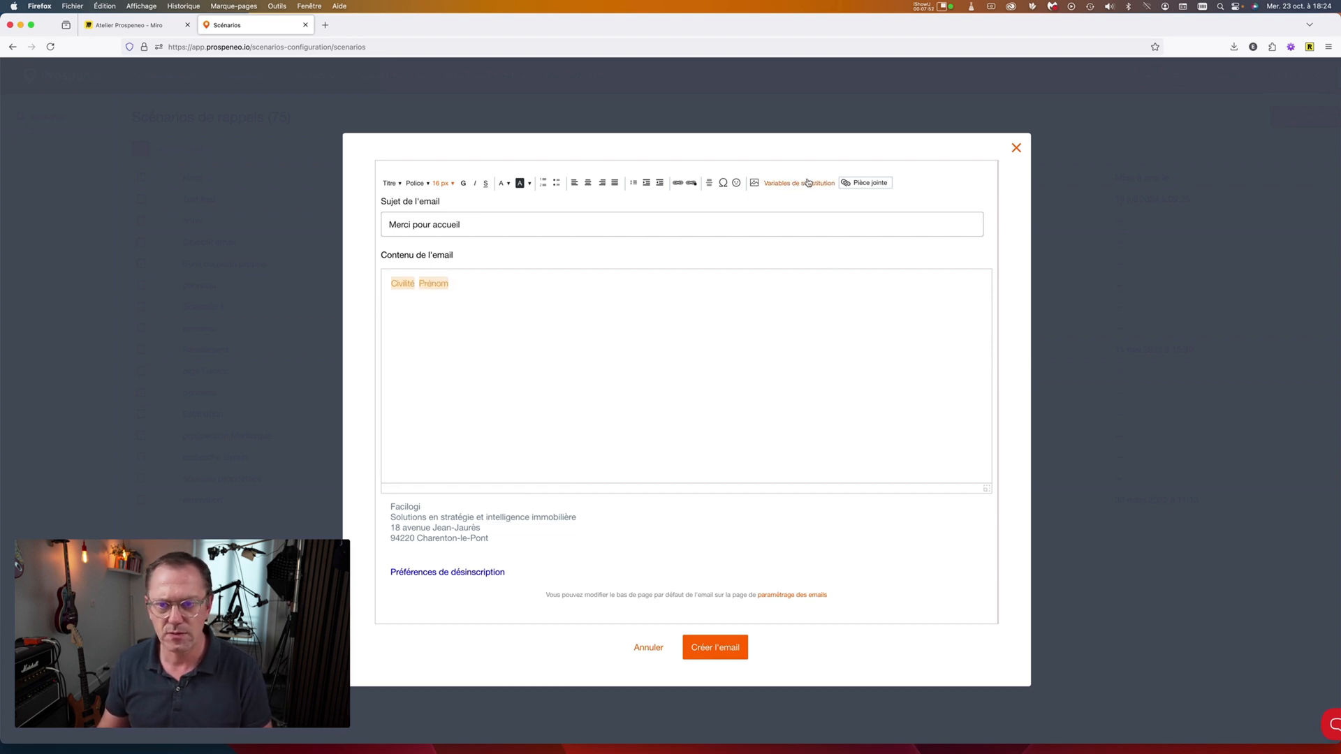
left_click(799, 182)
left_click(568, 382)
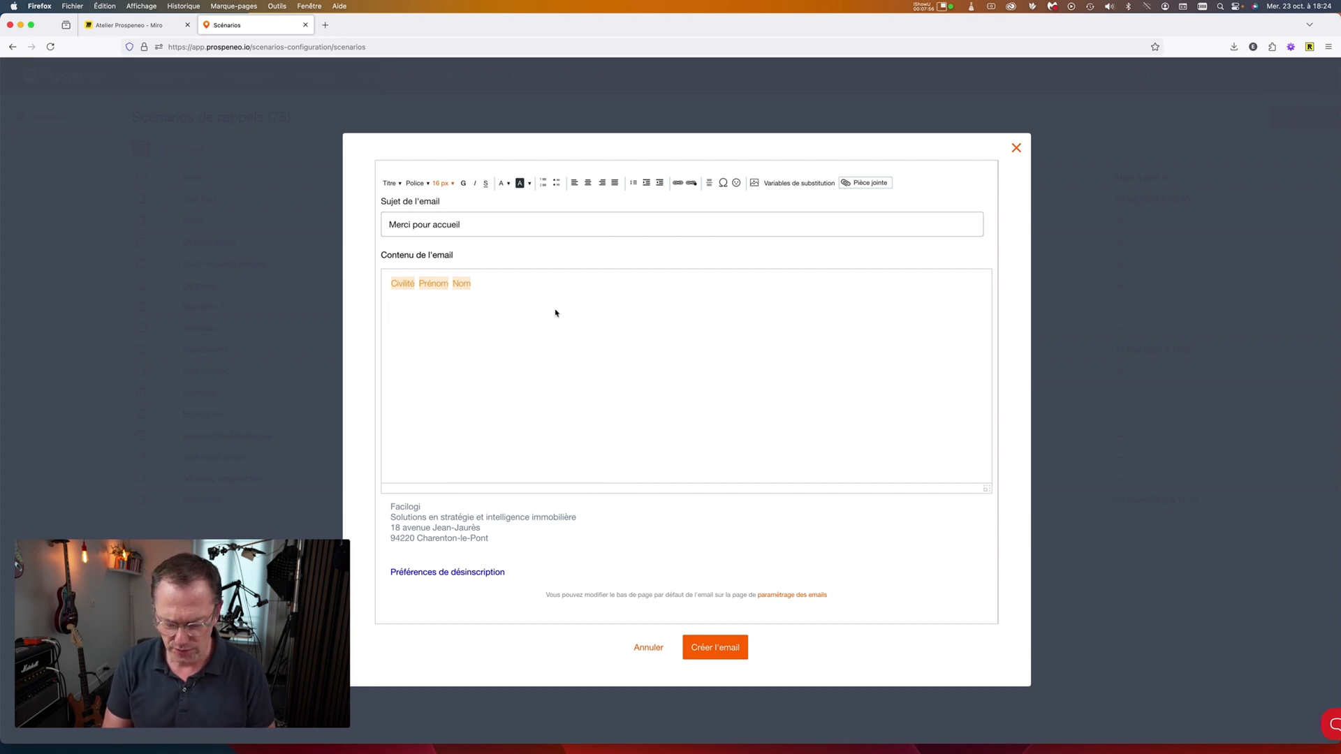
Type 'Mon texte' after the variables in the body.
type("Monrte")
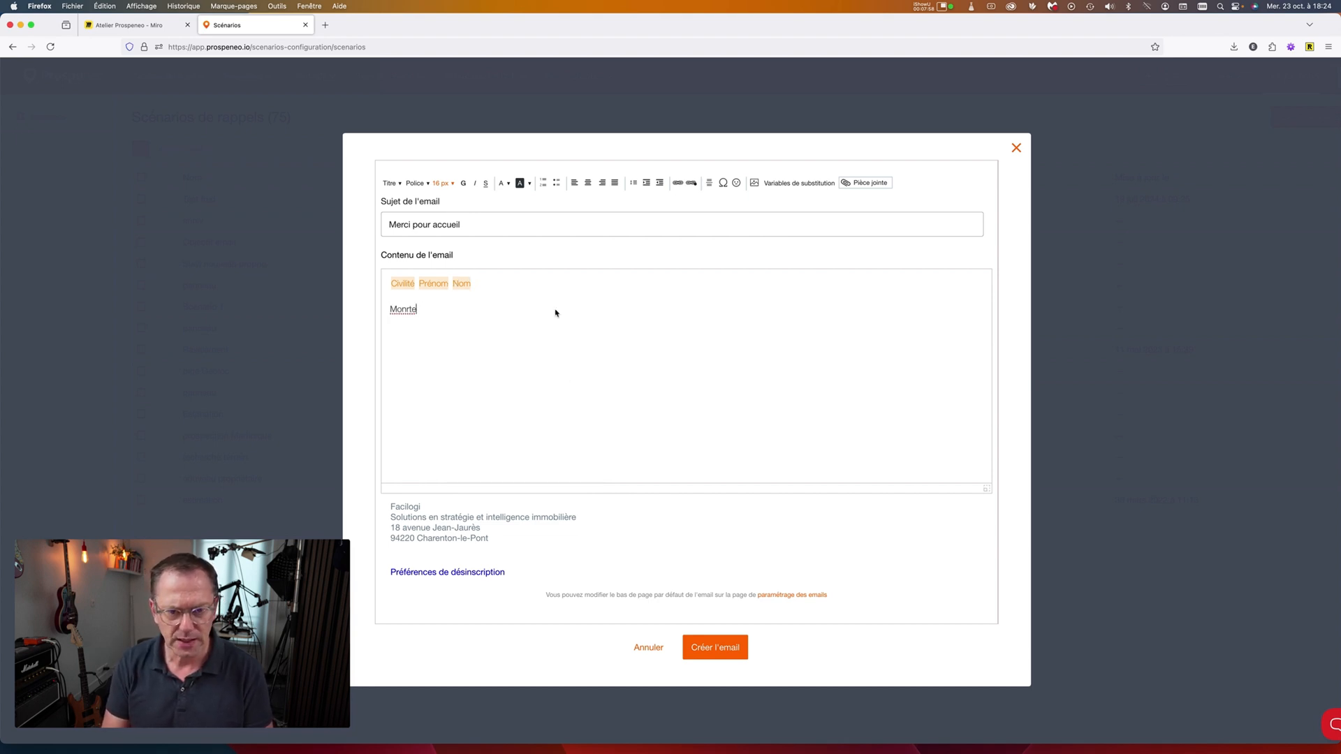
key("BackSpace")
key("BackSpace")
key("BackSpace")
type("etxte")
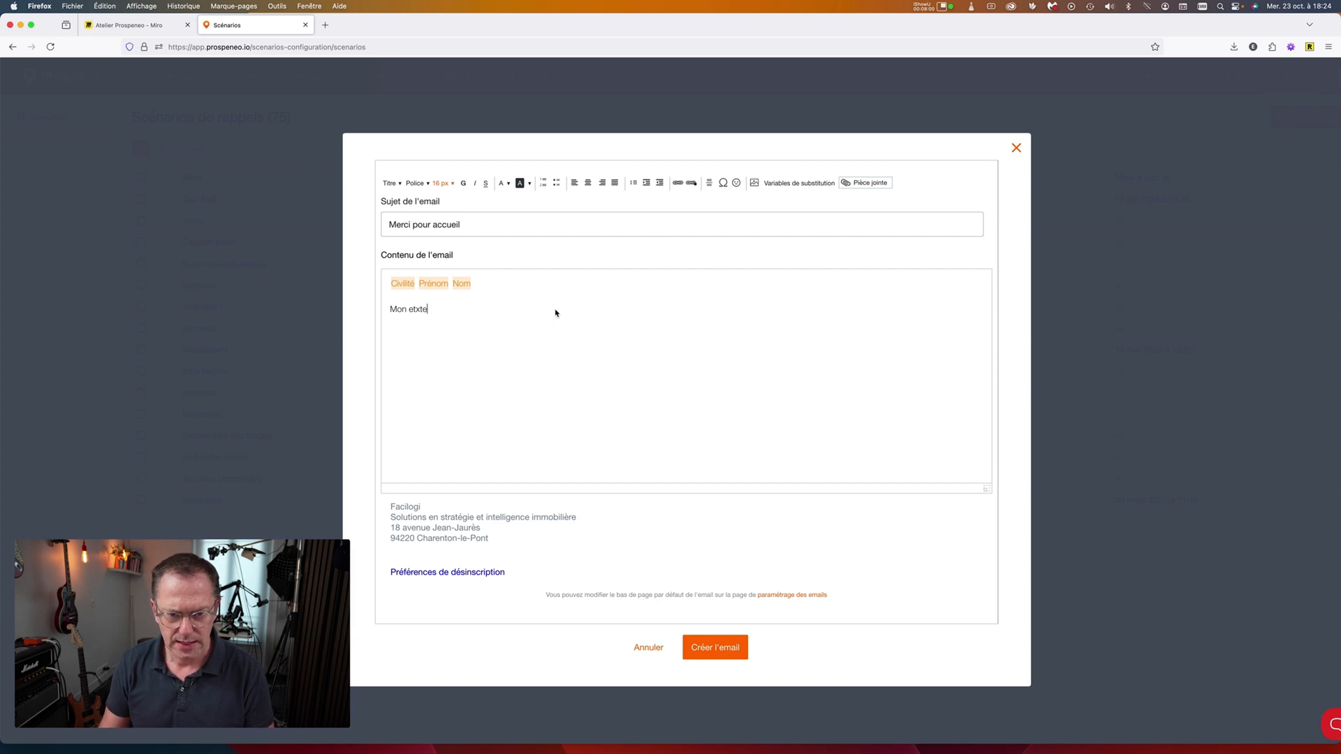
key("BackSpace")
key("BackSpace")
key("BackSpace")
key("BackSpace")
key("BackSpace")
type("texte")
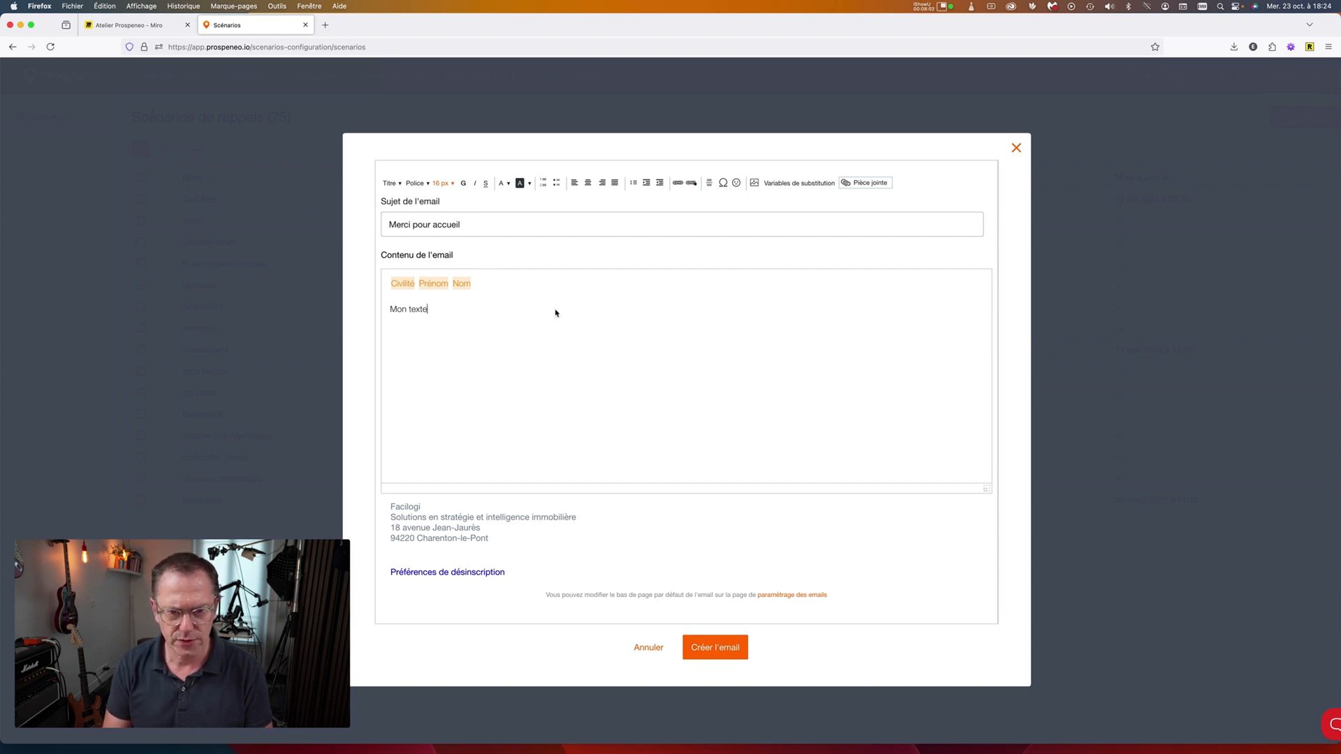
Insert the user's Signature variable from the Utilisateur category into the email.
left_click(796, 184)
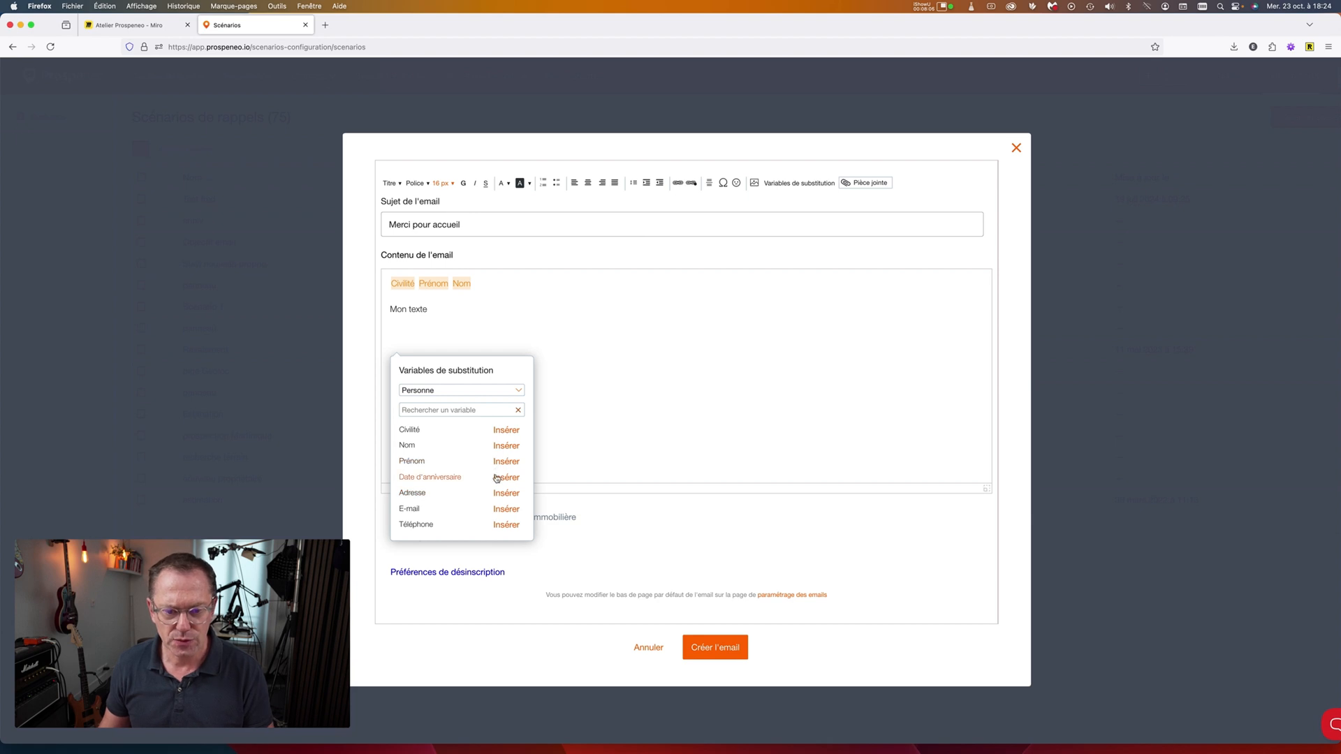
scroll(497, 477, "down", 1)
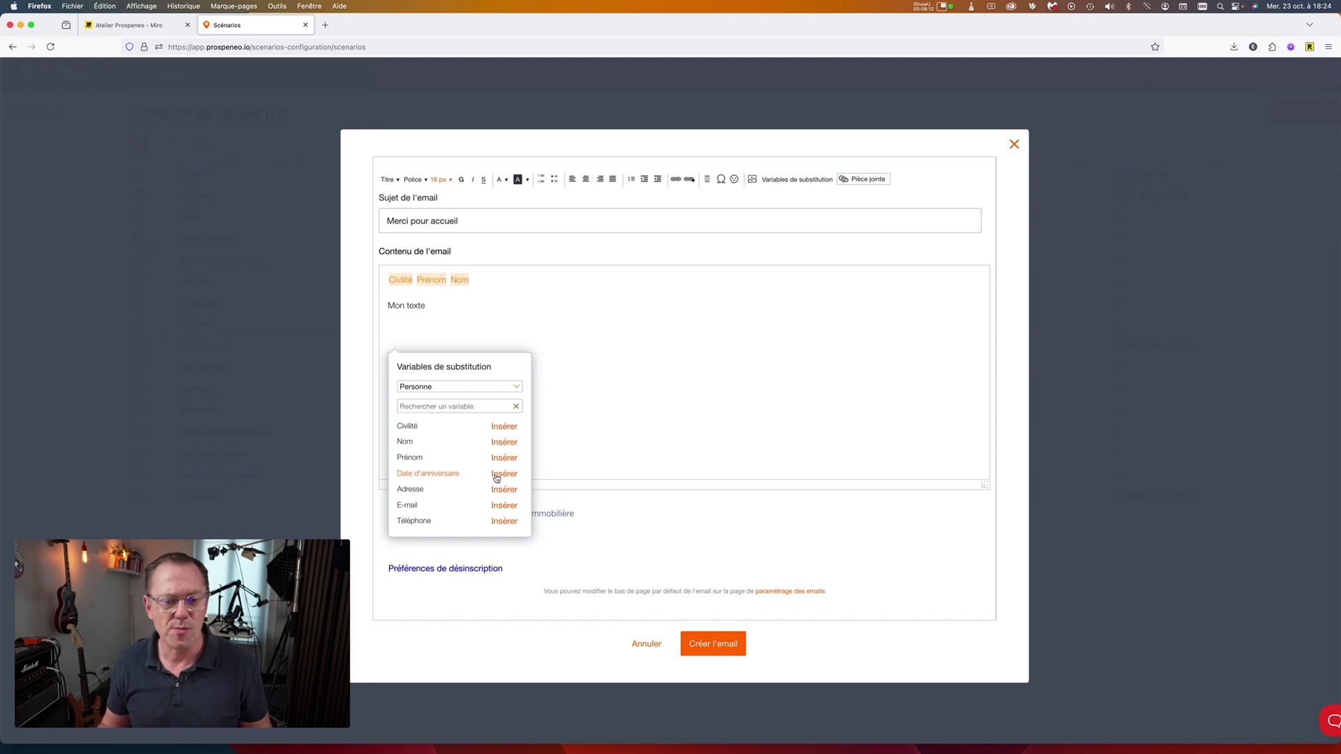
left_click(452, 388)
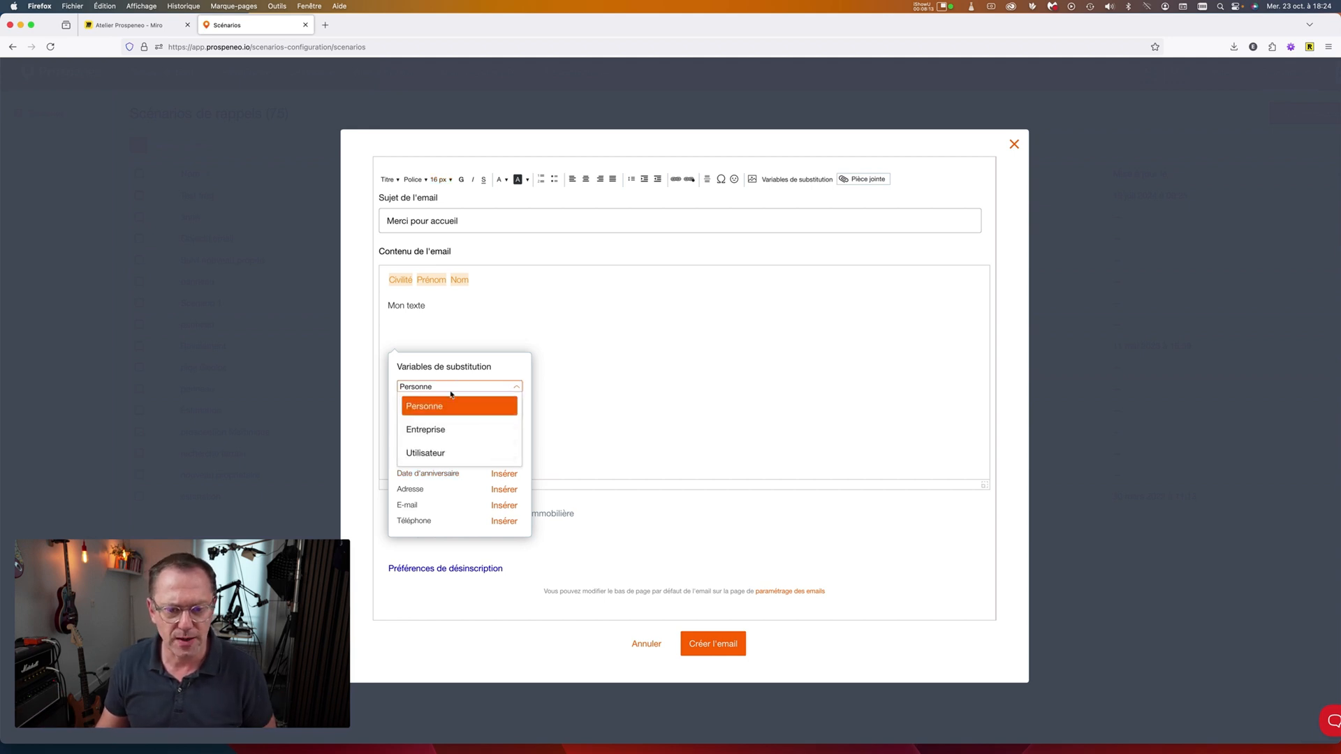
left_click(433, 455)
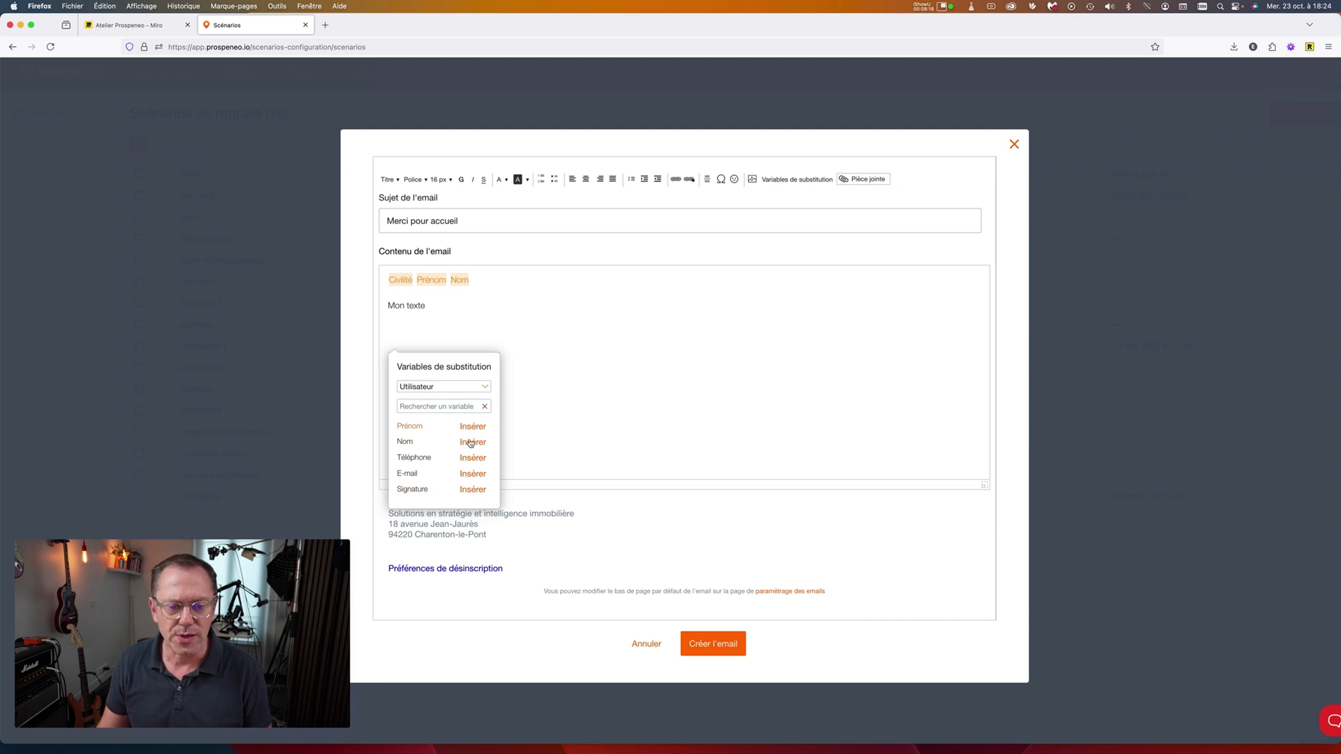
left_click(472, 489)
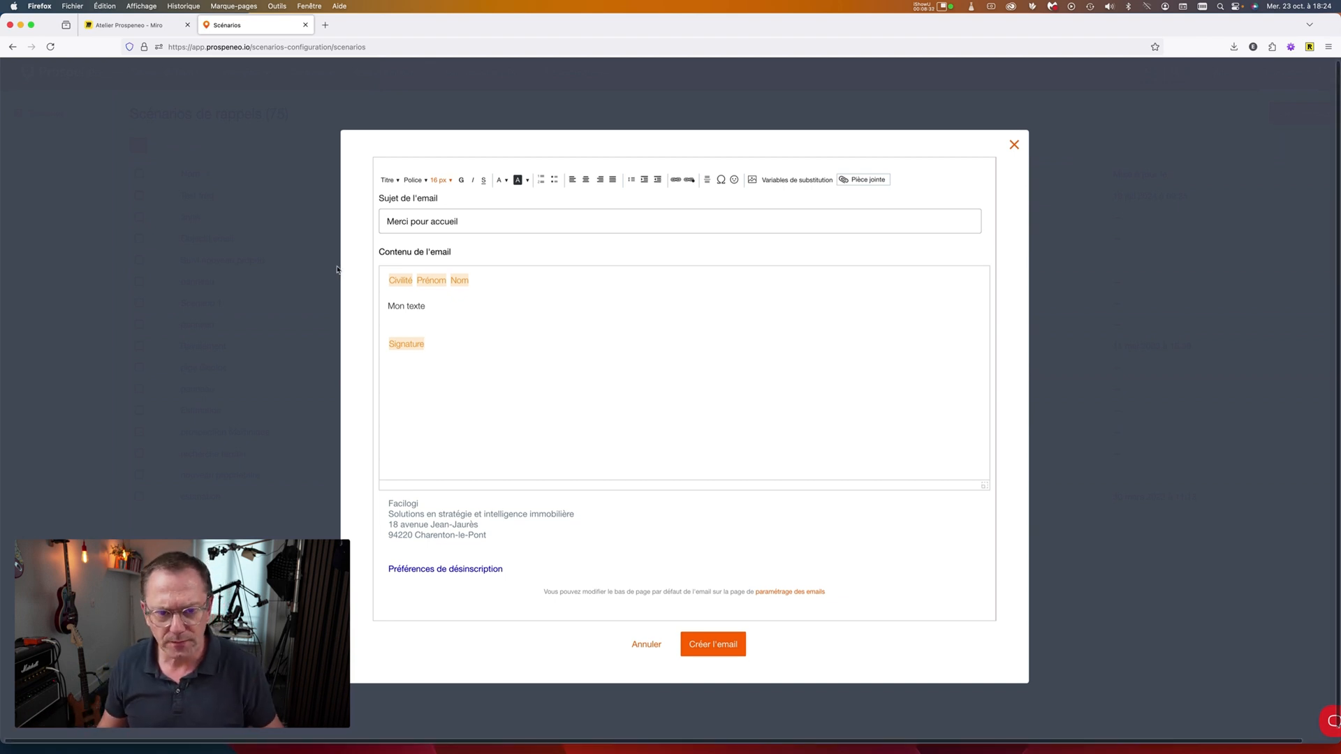
Add a blank line before the signature, save the email and create the Mail reminder.
key("Return")
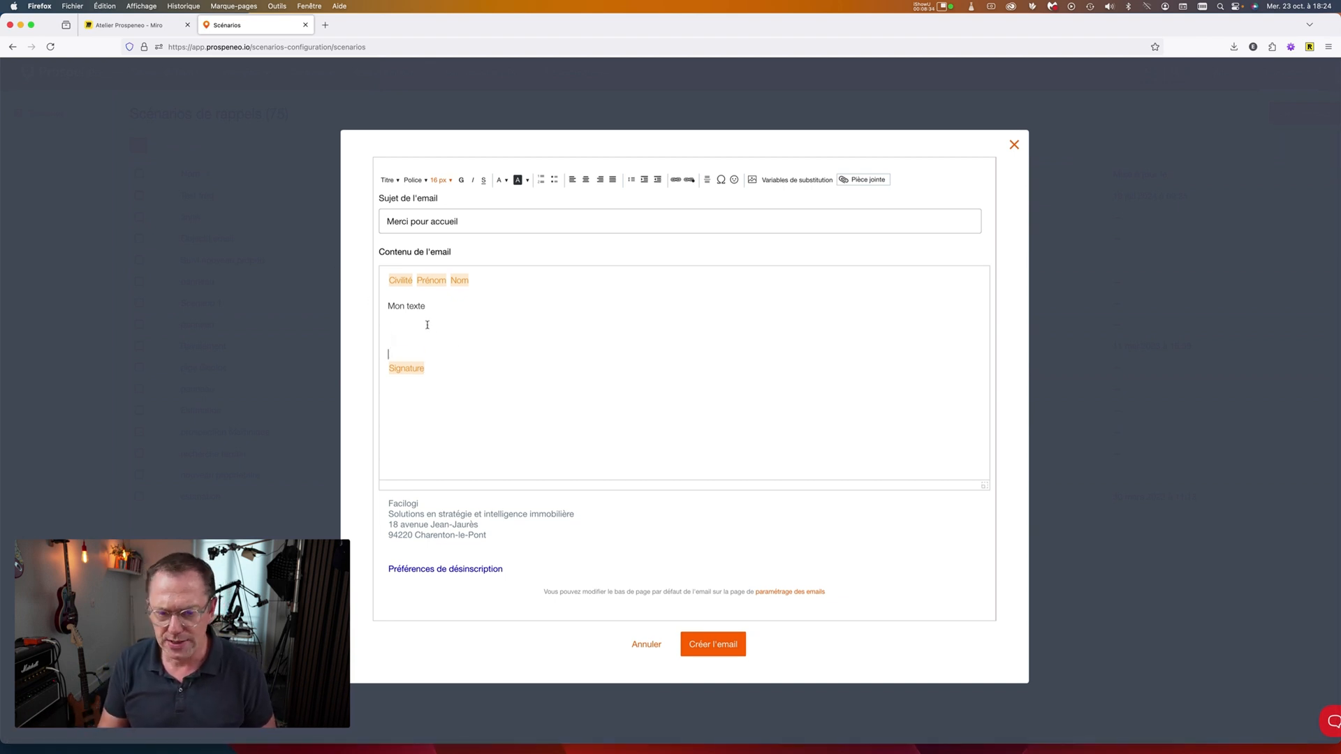
scroll(426, 325, "left", 1)
left_click(415, 324)
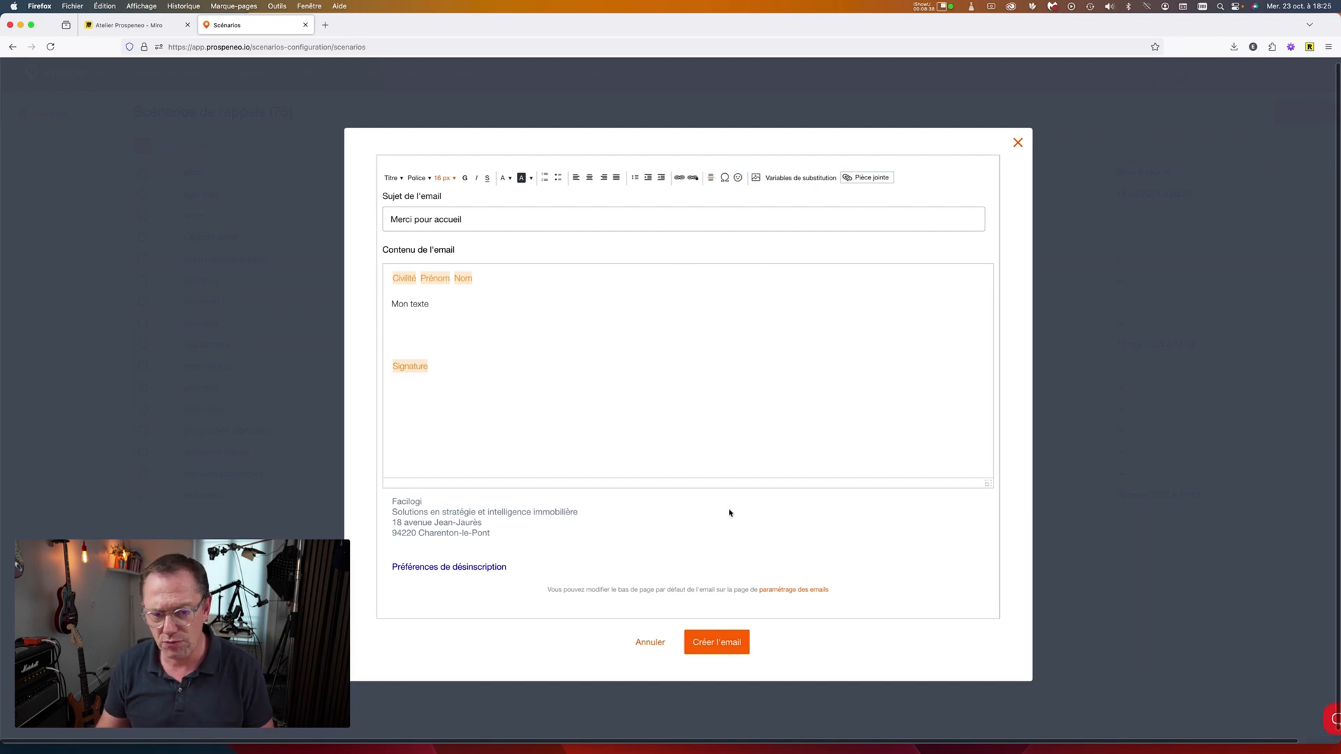
left_click(726, 647)
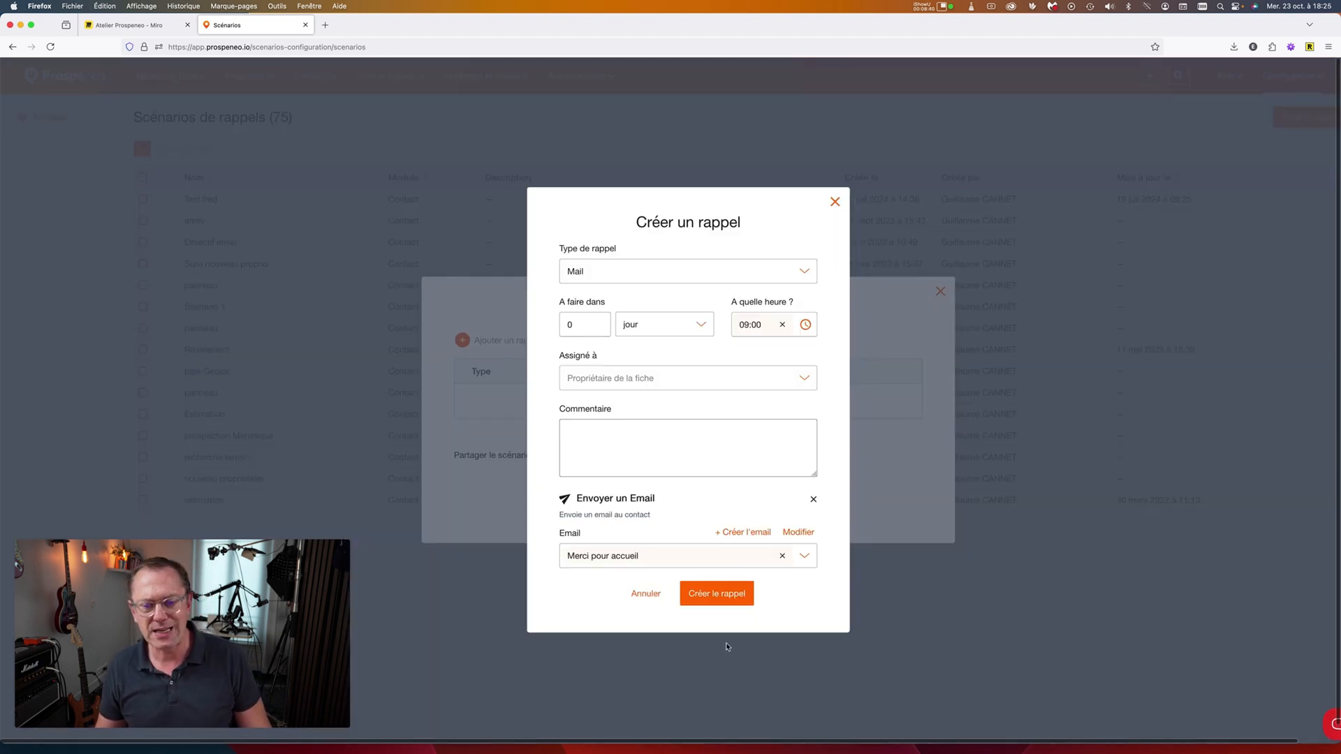
left_click(715, 595)
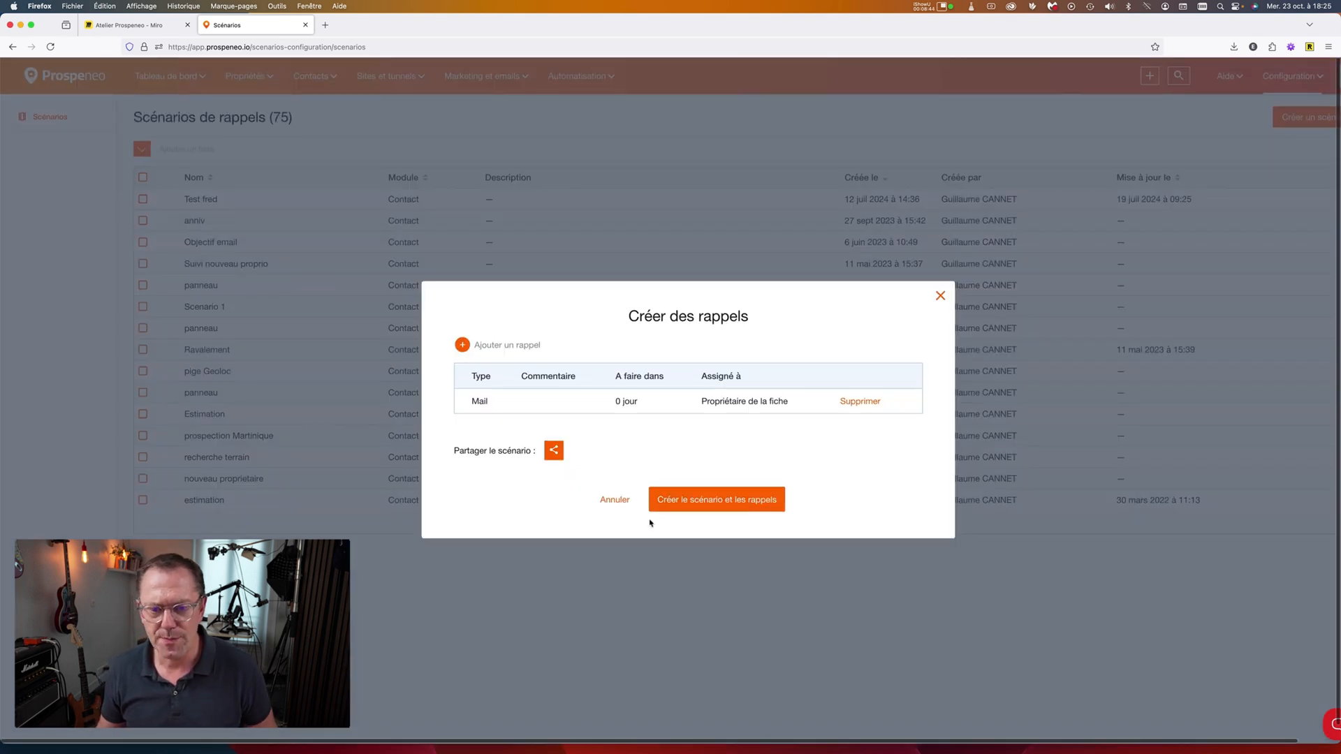
Add an SMS reminder due in 0 jour at 12:00.
left_click(497, 347)
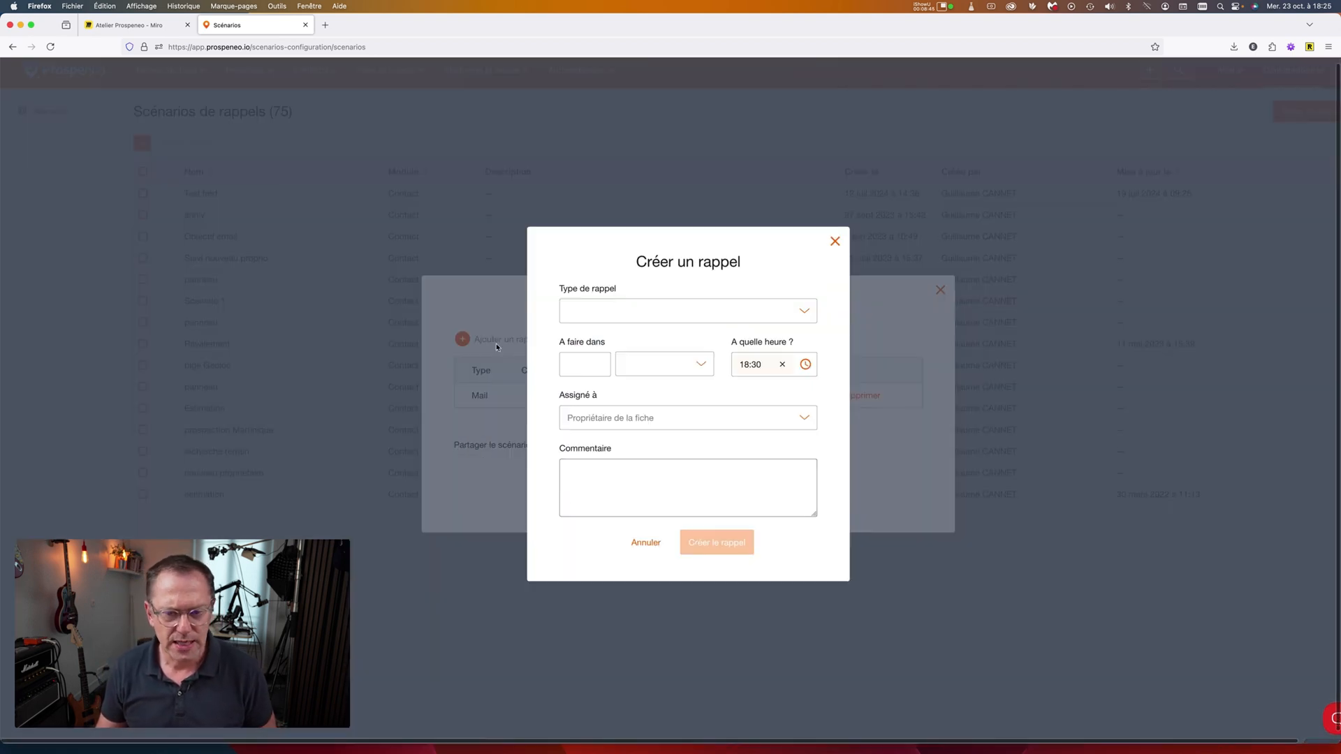
left_click(600, 324)
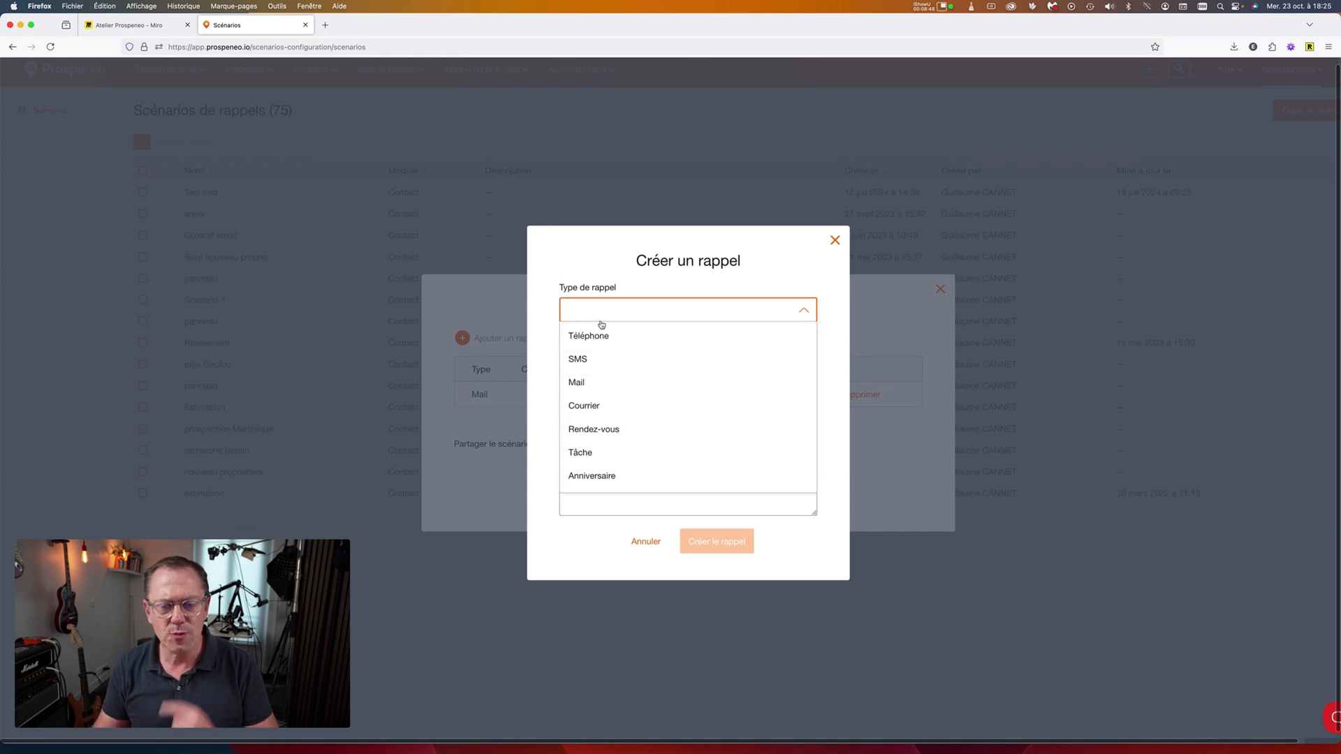
left_click(602, 359)
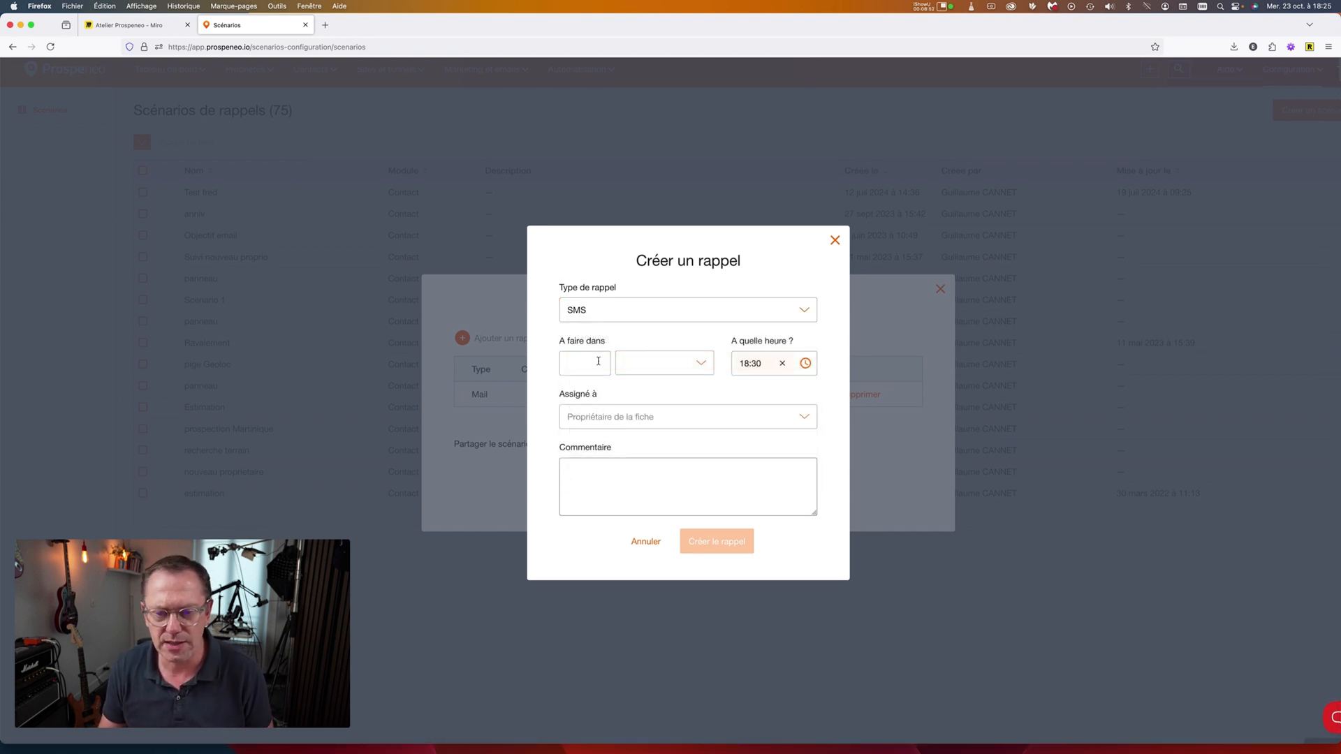
left_click(598, 362)
type("0")
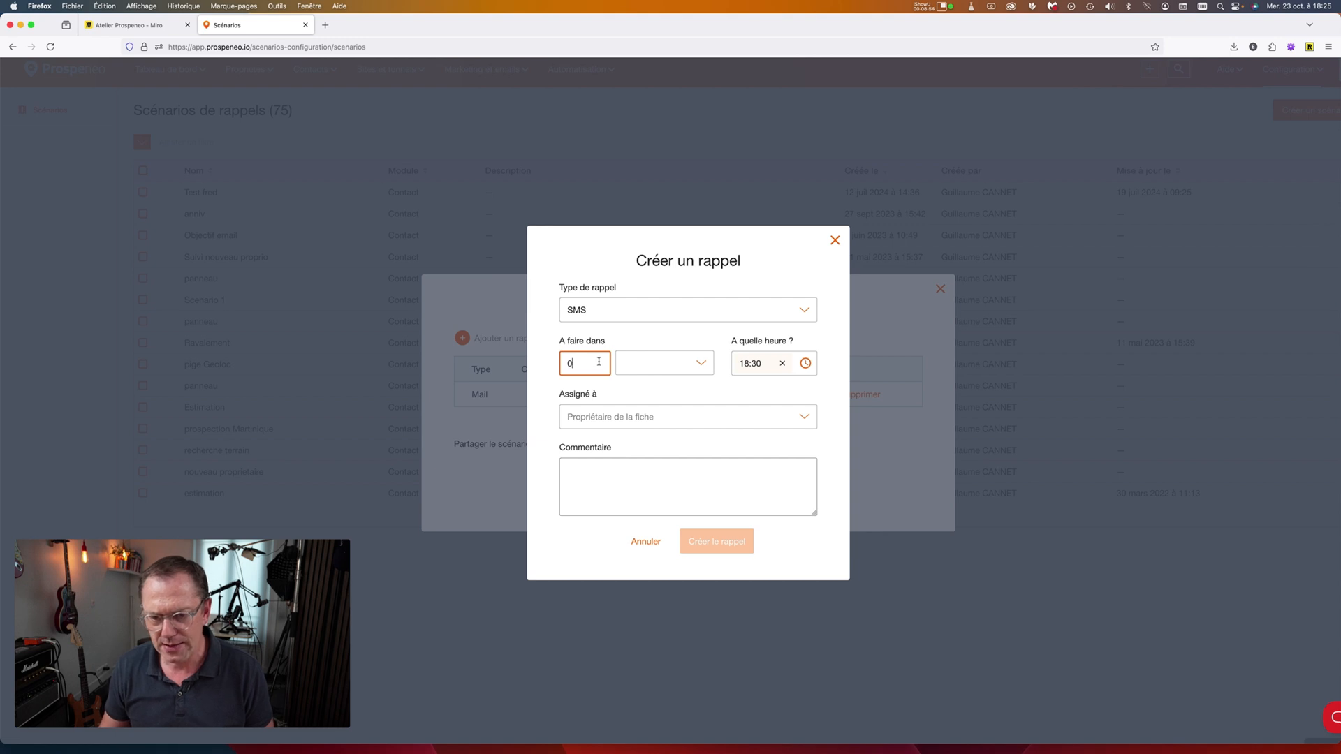
left_click(664, 363)
left_click(742, 385)
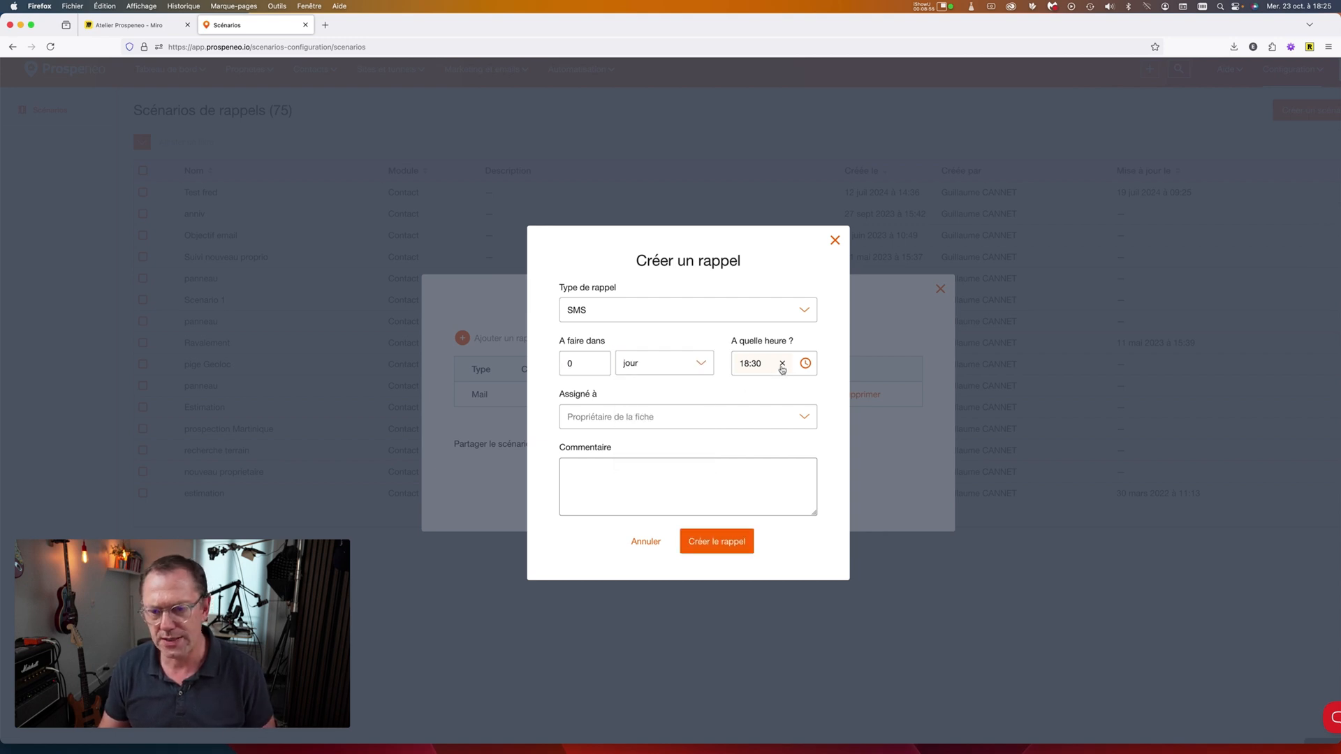
left_click(782, 365)
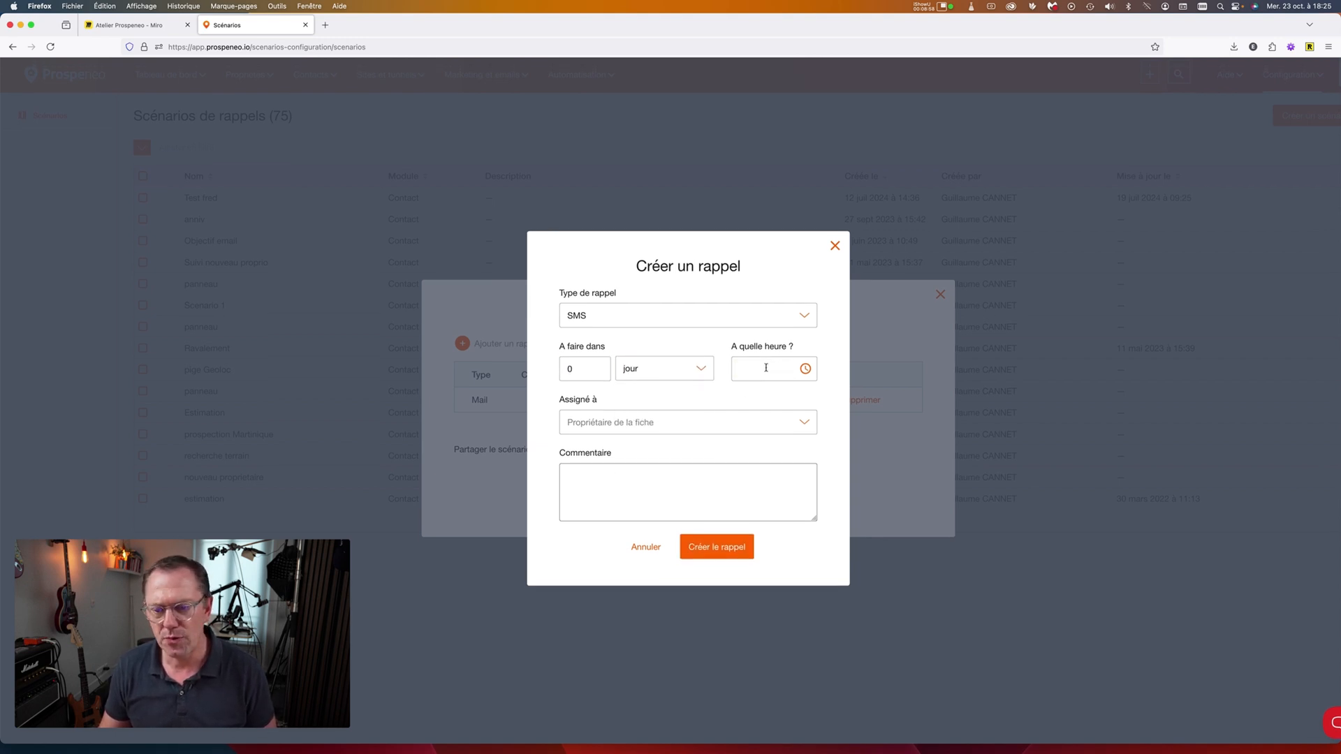
left_click(761, 370)
scroll(750, 428, "down", 10)
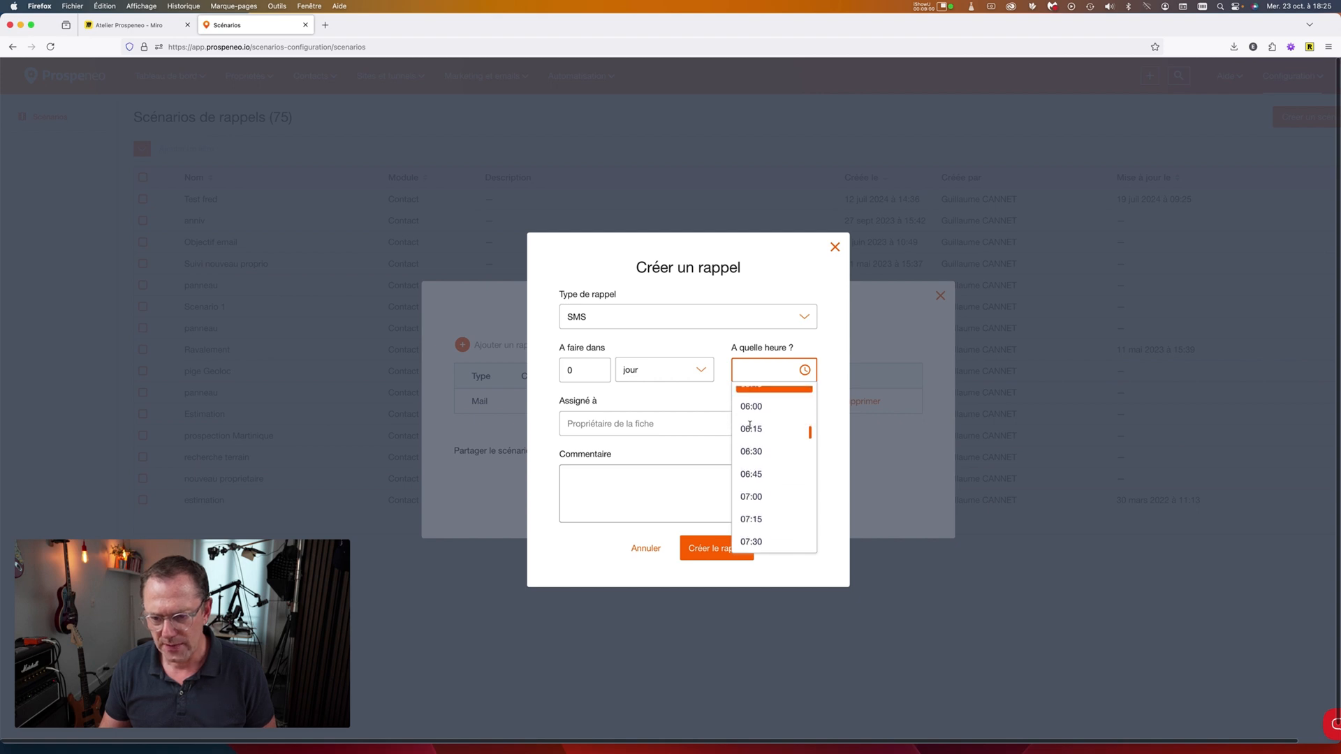
scroll(750, 428, "down", 5)
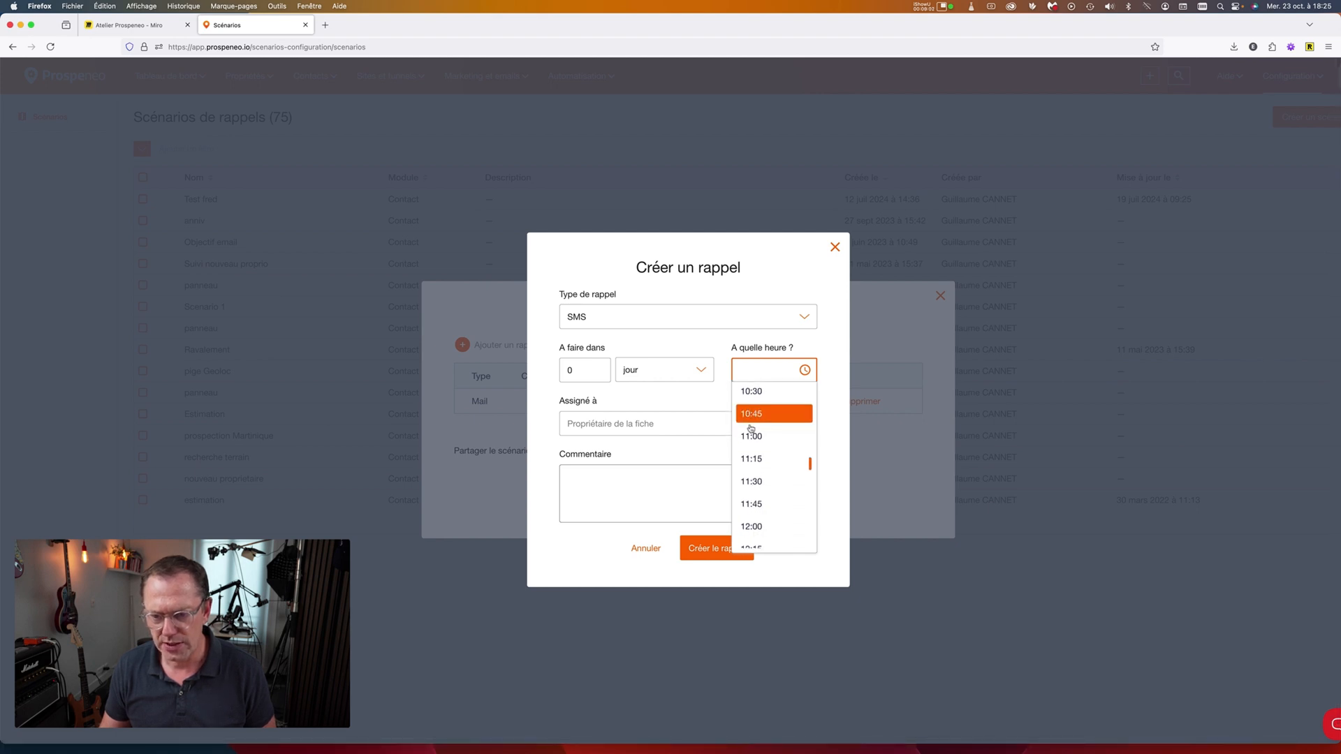
left_click(752, 421)
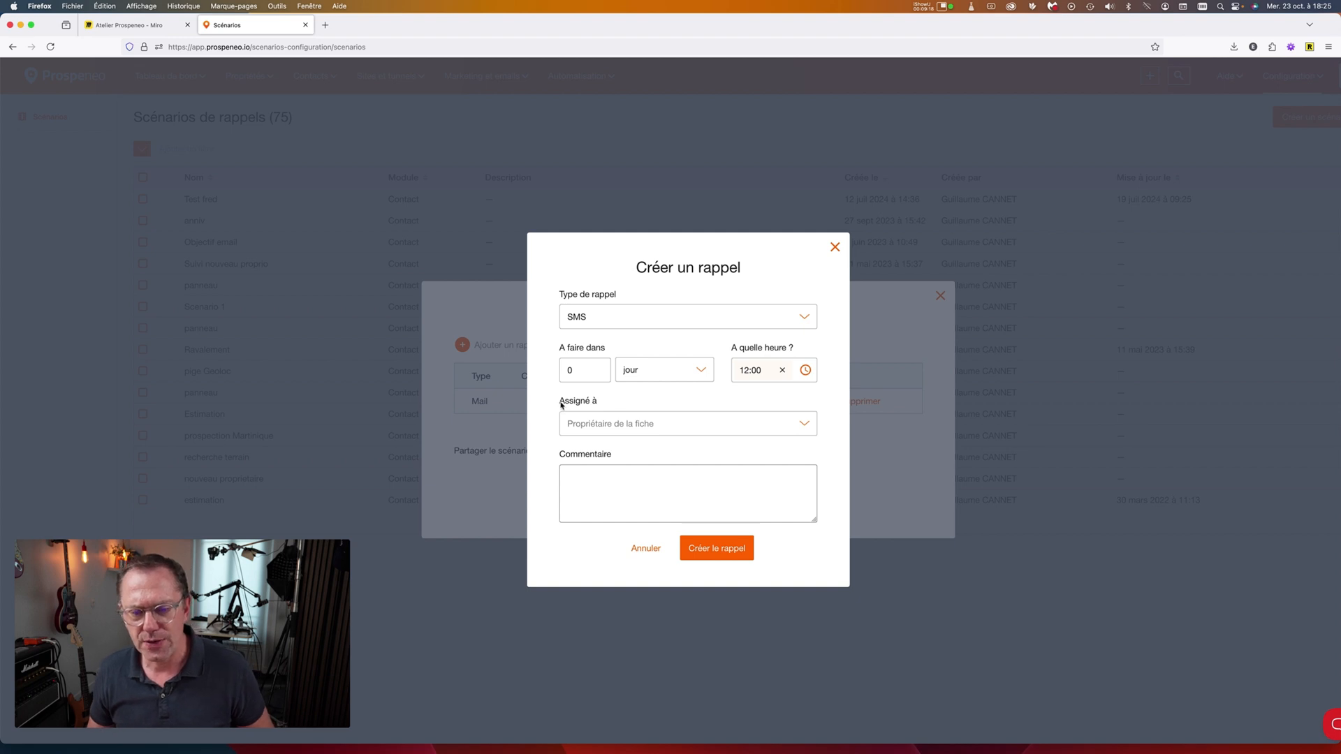
Keep the SMS reminder assigned to Propriétaire de la fiche and create it.
left_click_drag(564, 406, 638, 422)
left_click(657, 422)
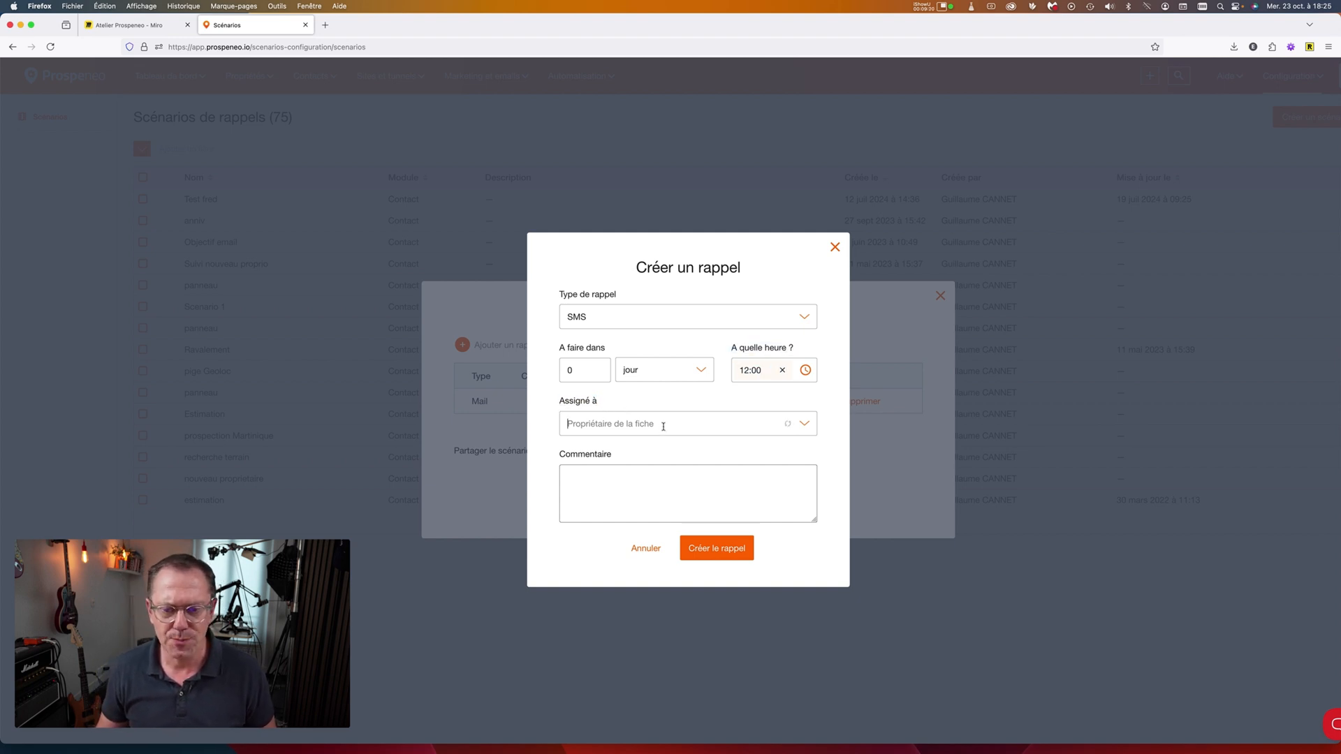
left_click(644, 399)
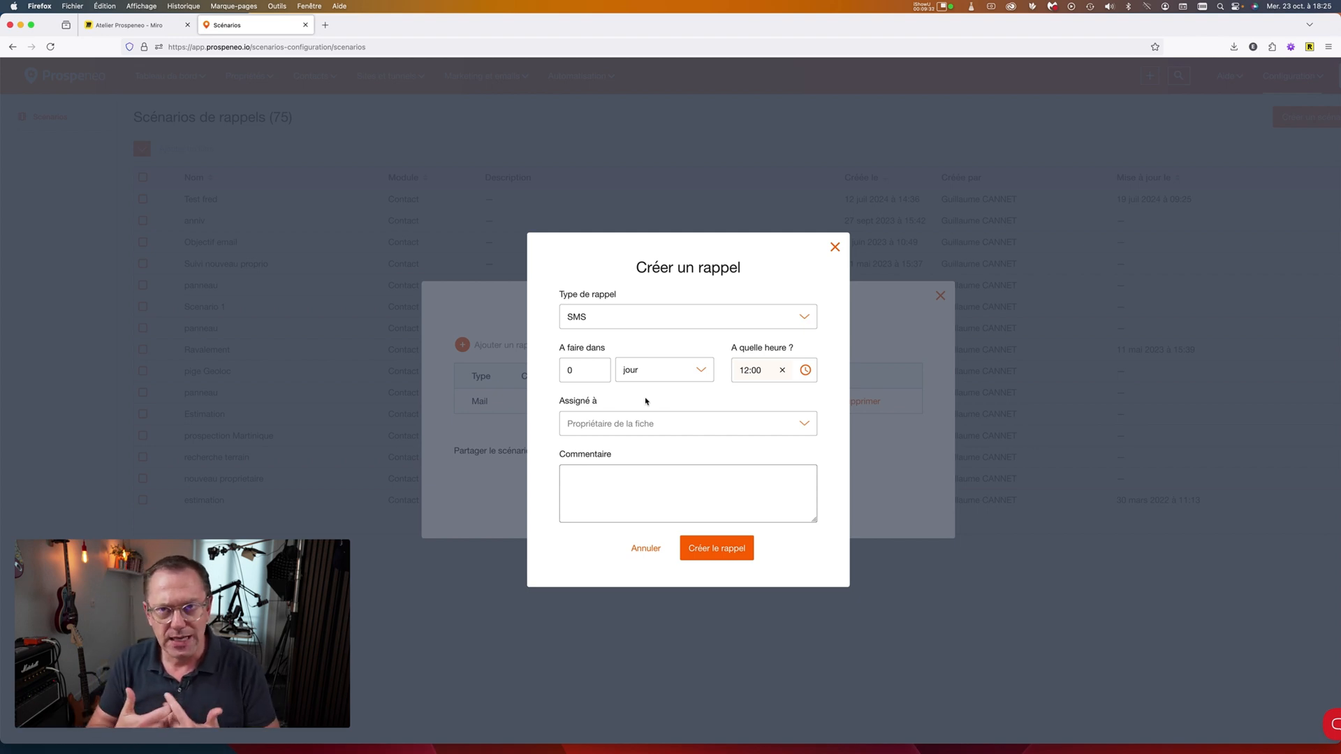
left_click(730, 425)
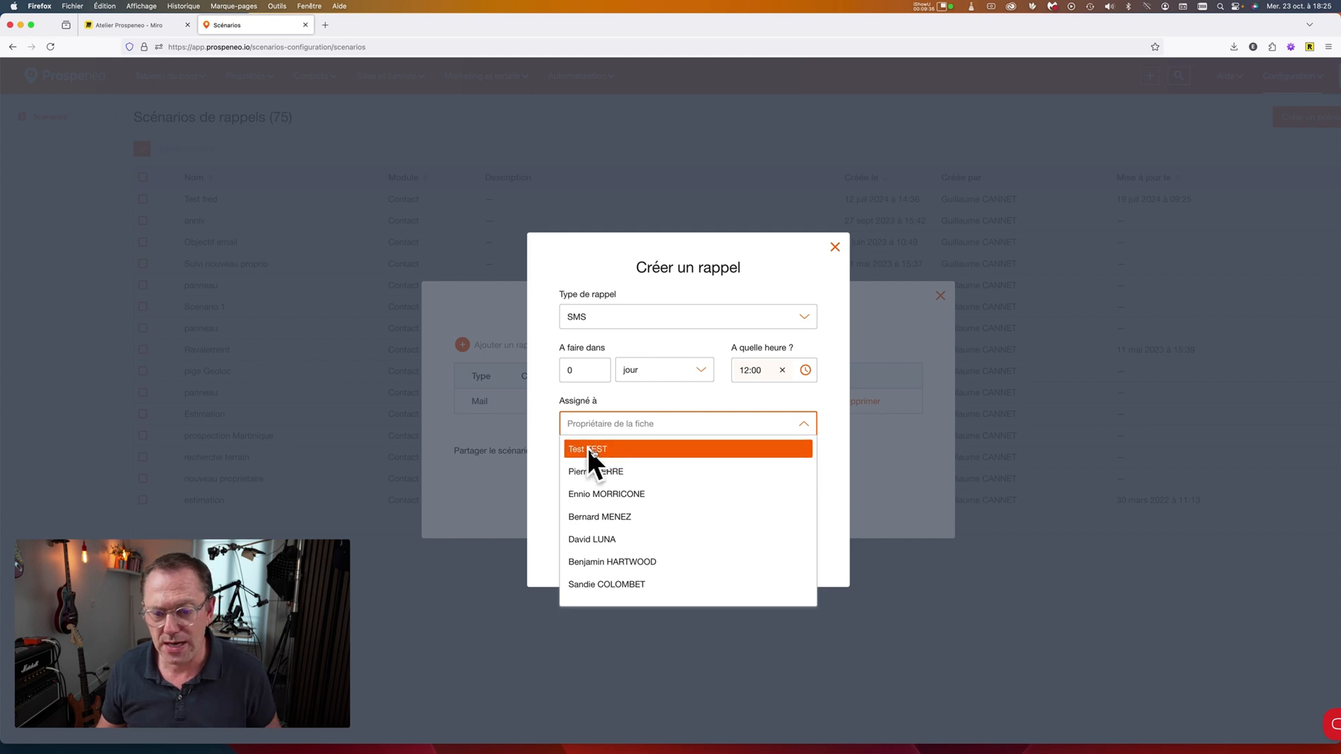
left_click(602, 469)
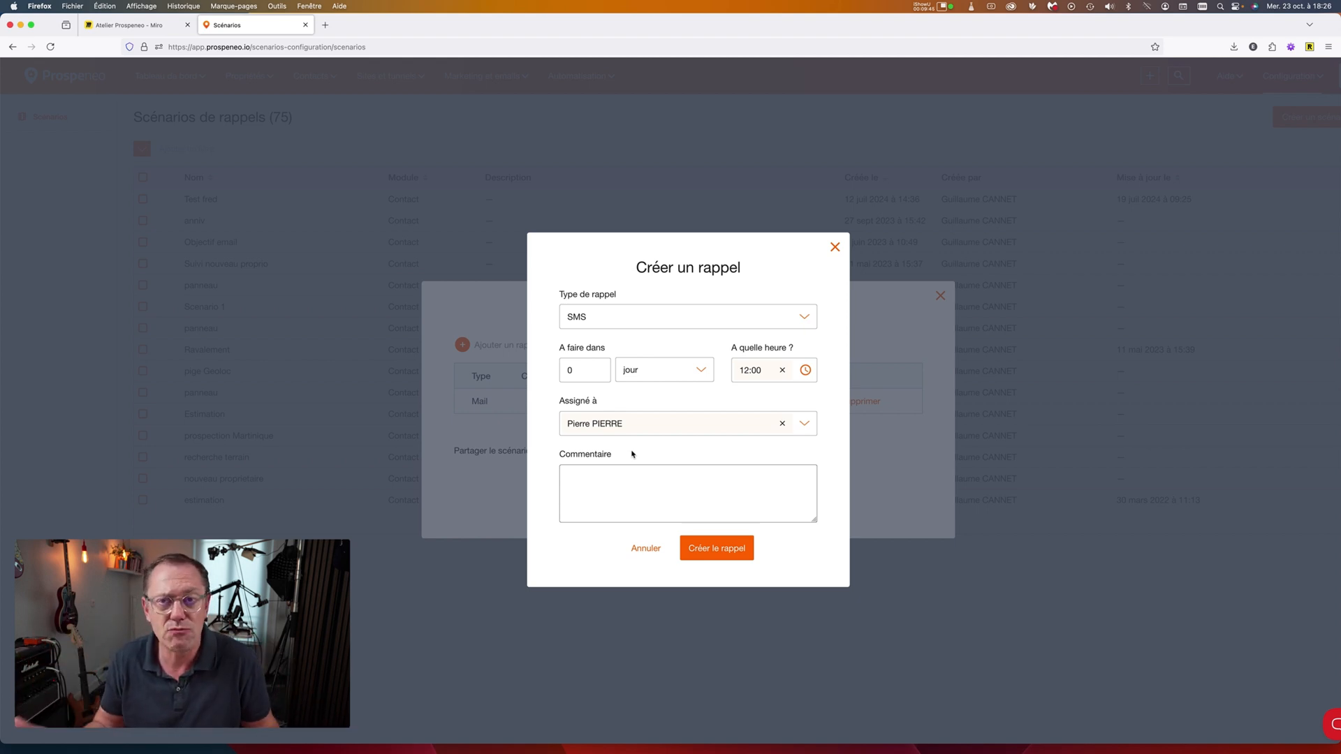
left_click(780, 425)
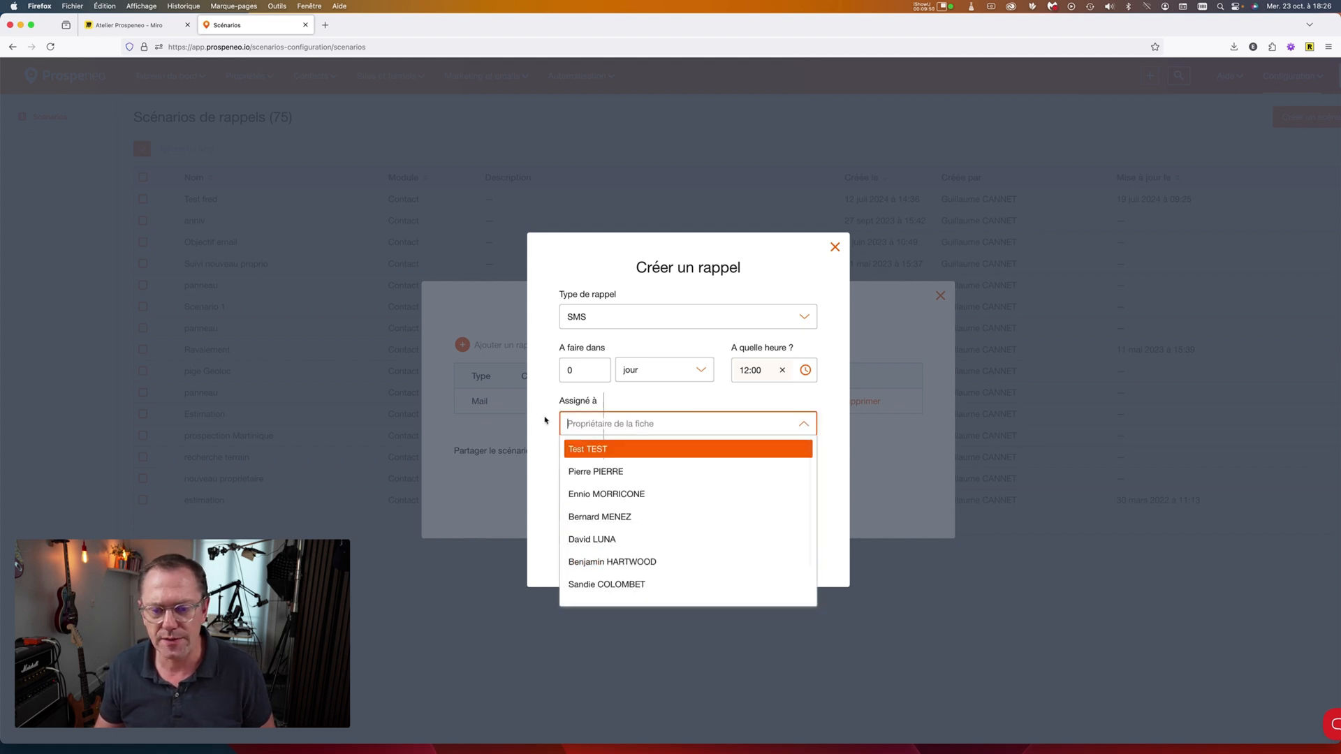
left_click(545, 420)
left_click(712, 549)
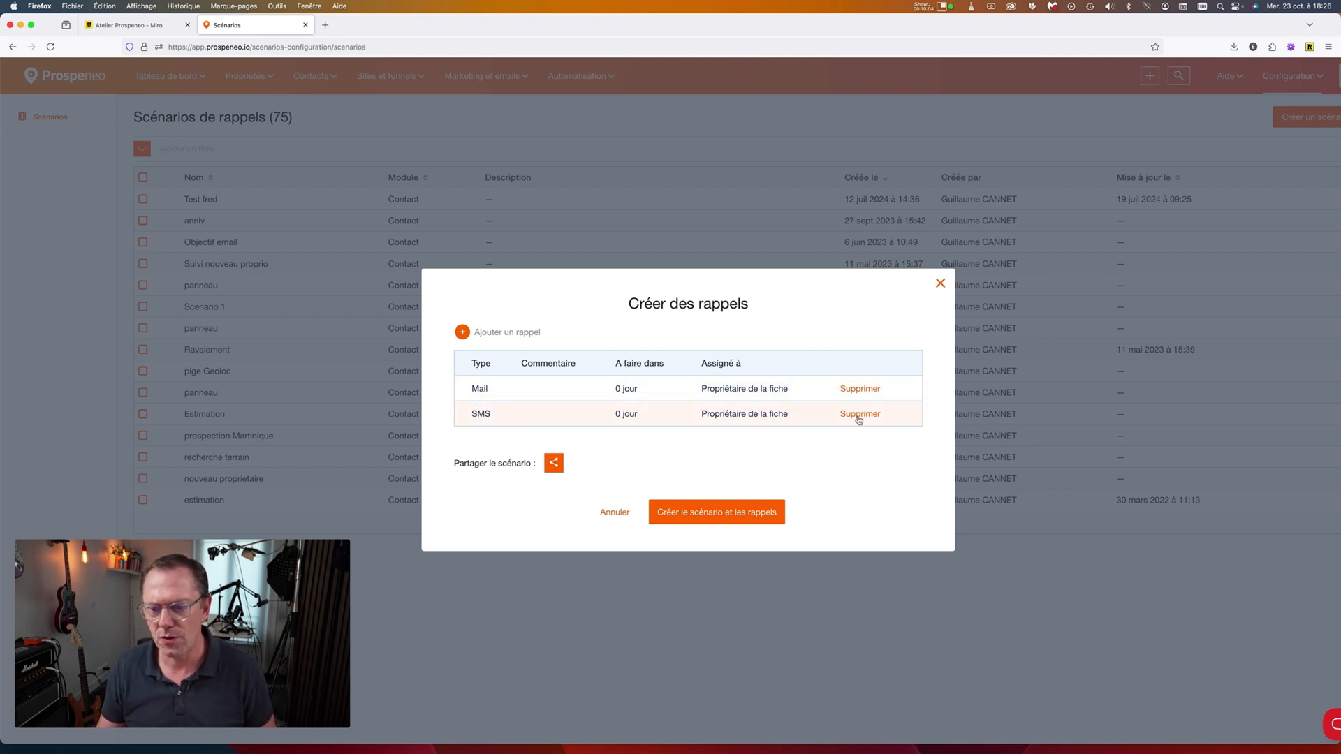
Start a new reminder due in 2 months and make it a Mail reminder.
left_click(500, 332)
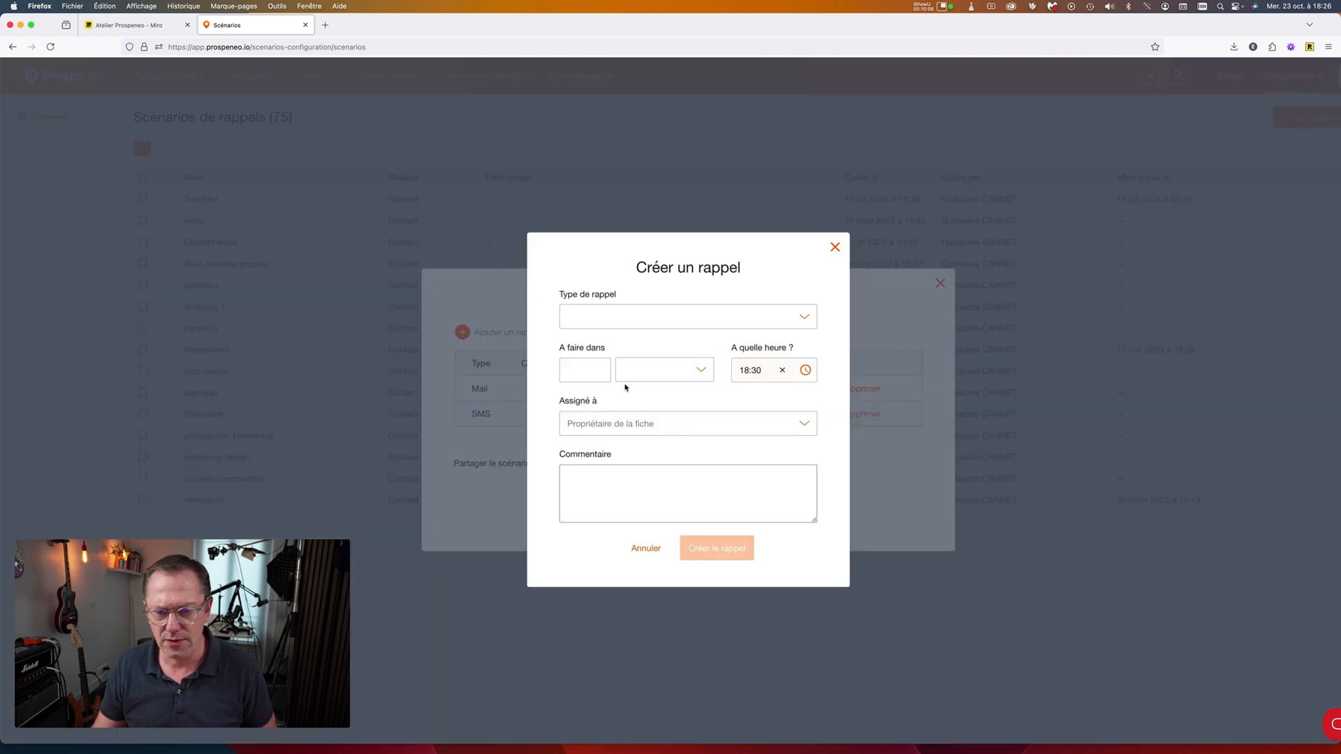
left_click(650, 370)
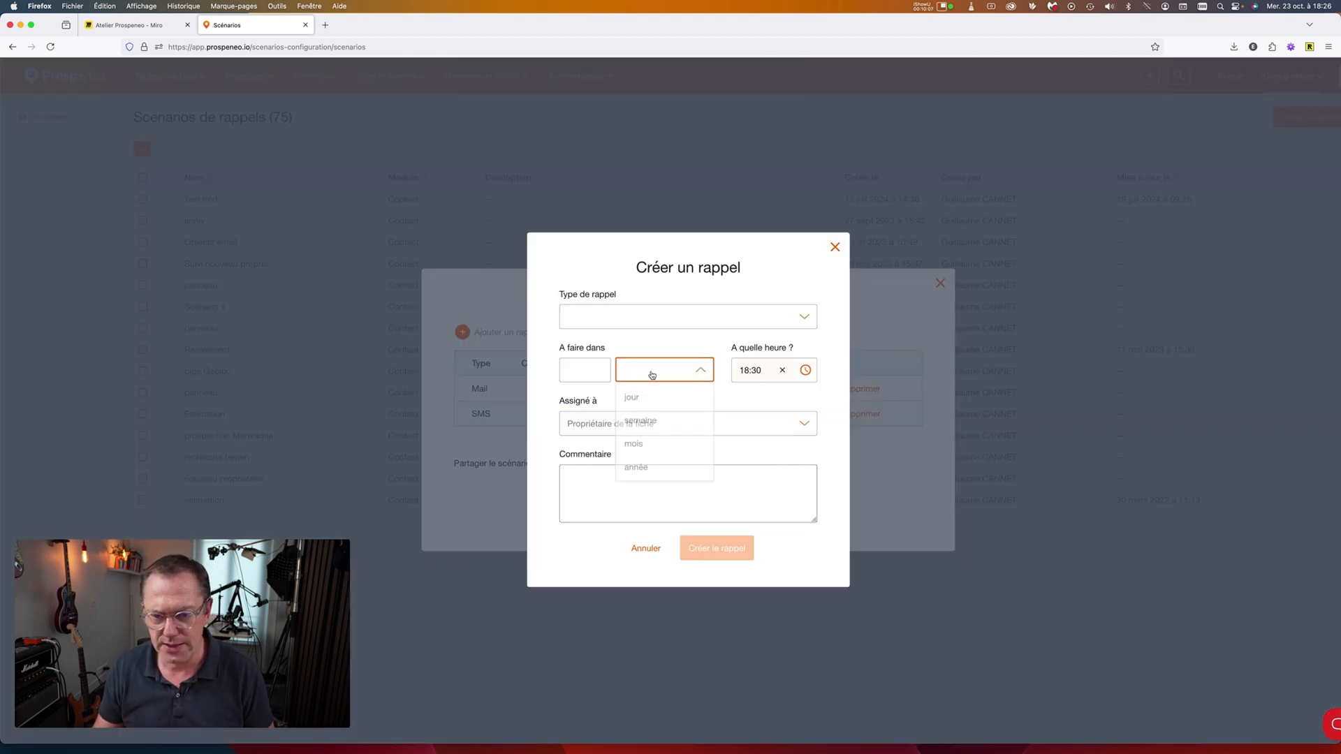
left_click(652, 443)
left_click(590, 372)
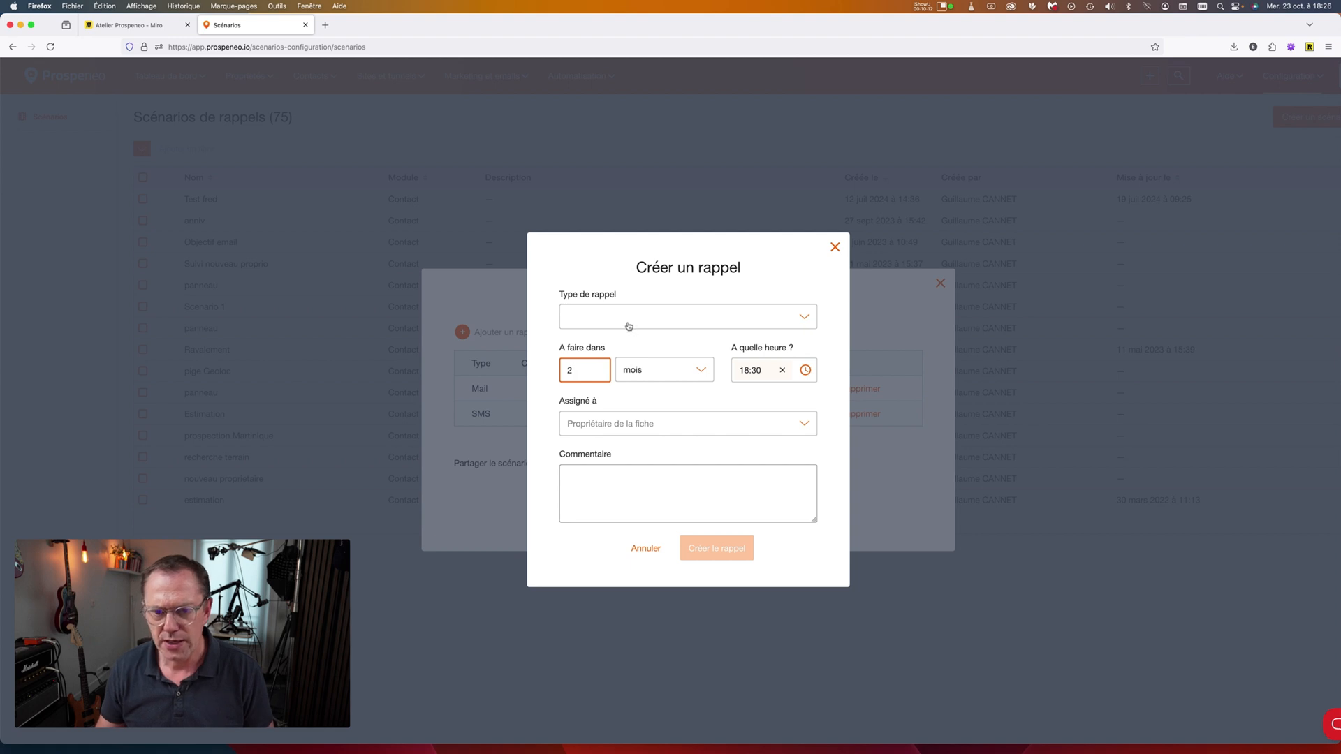
left_click(628, 326)
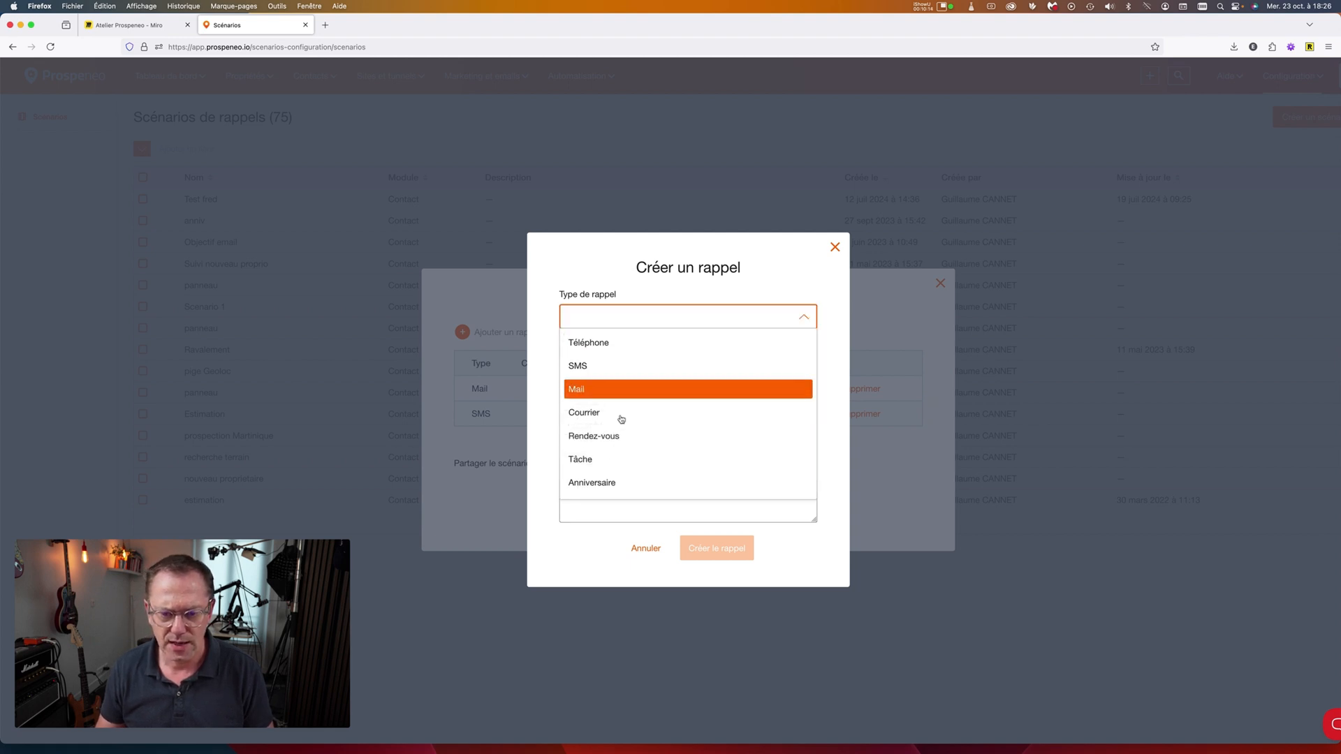
scroll(582, 467, "down", 1)
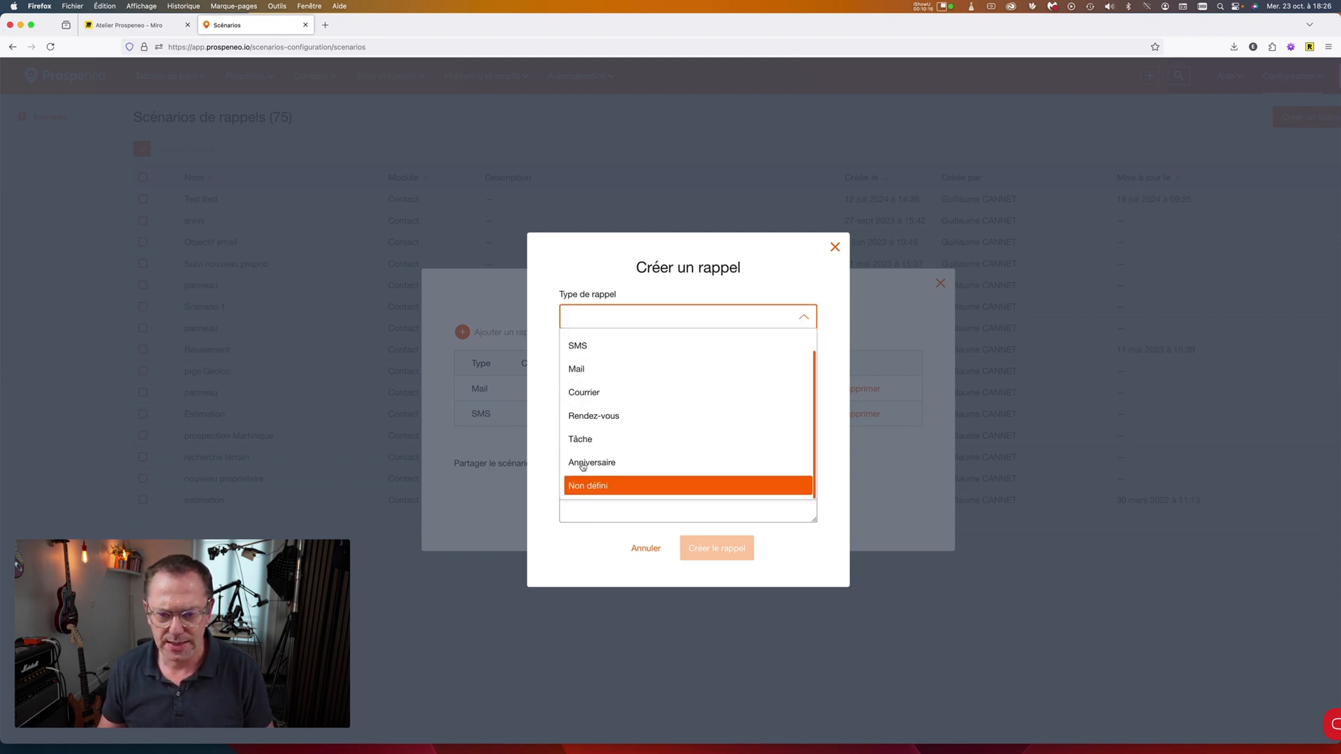
scroll(582, 466, "up", 1)
left_click(580, 388)
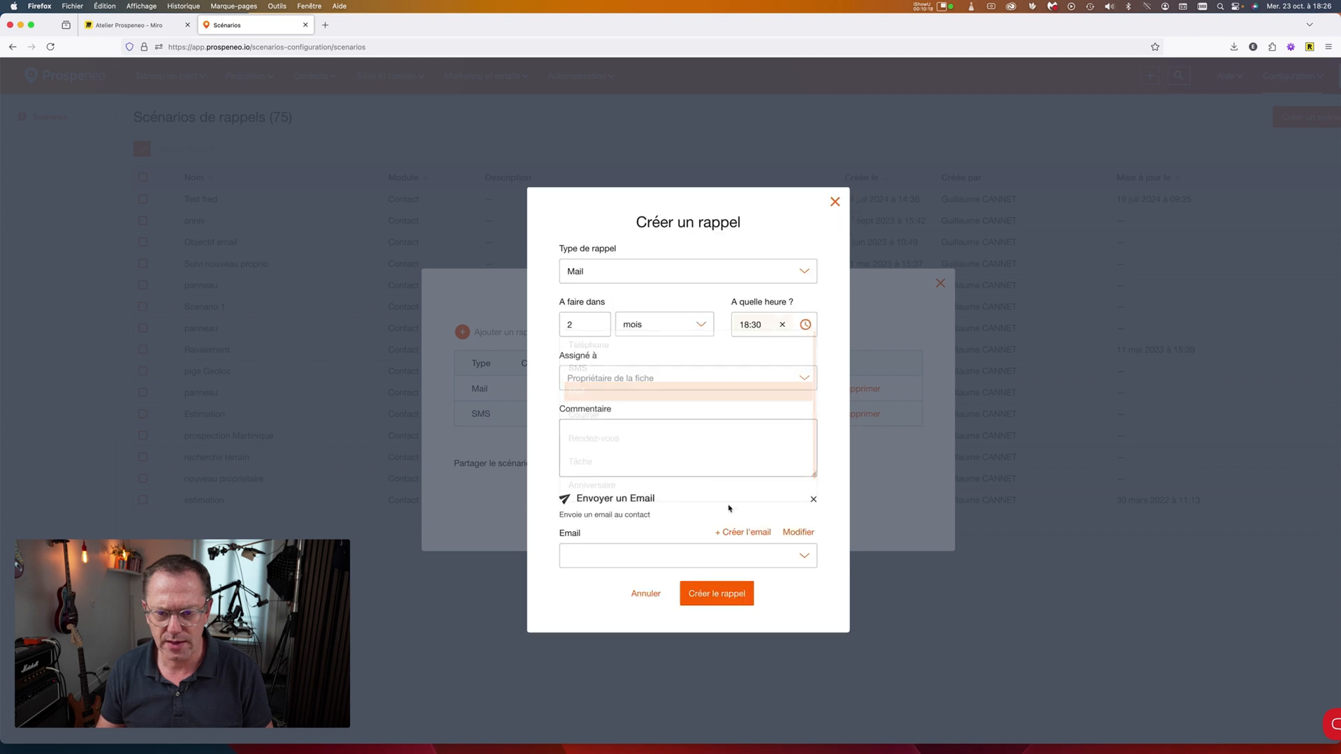
Attach a new email titled 'Message comment ça va' with body 'saa' and create the reminder.
left_click(742, 532)
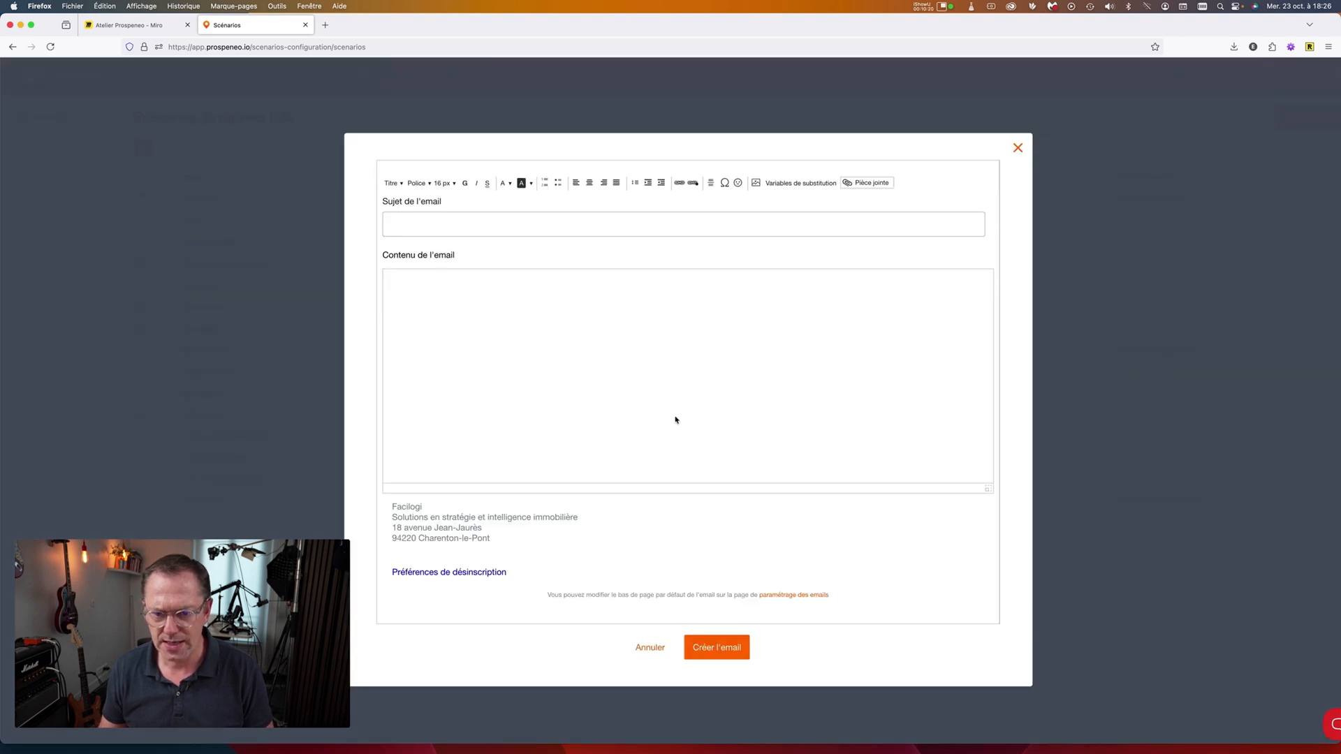
left_click(539, 229)
type("Me")
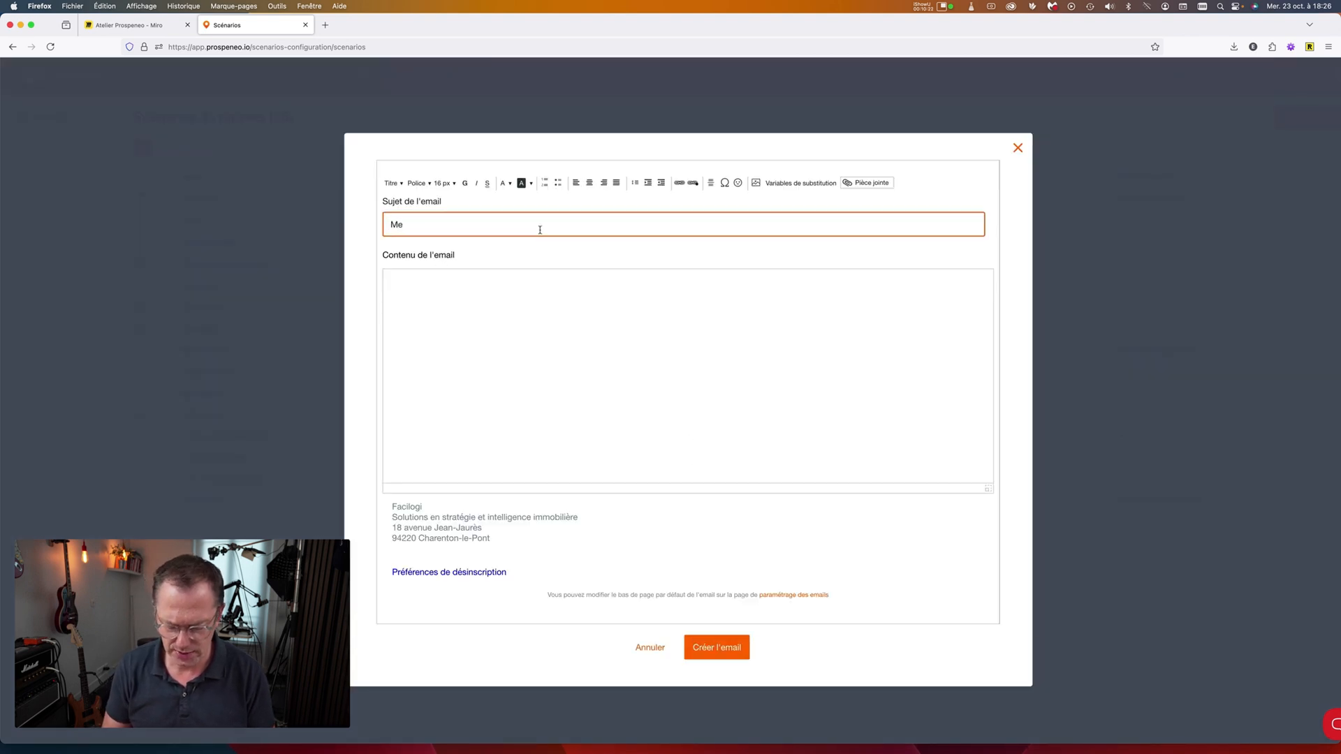
type("ssage commen")
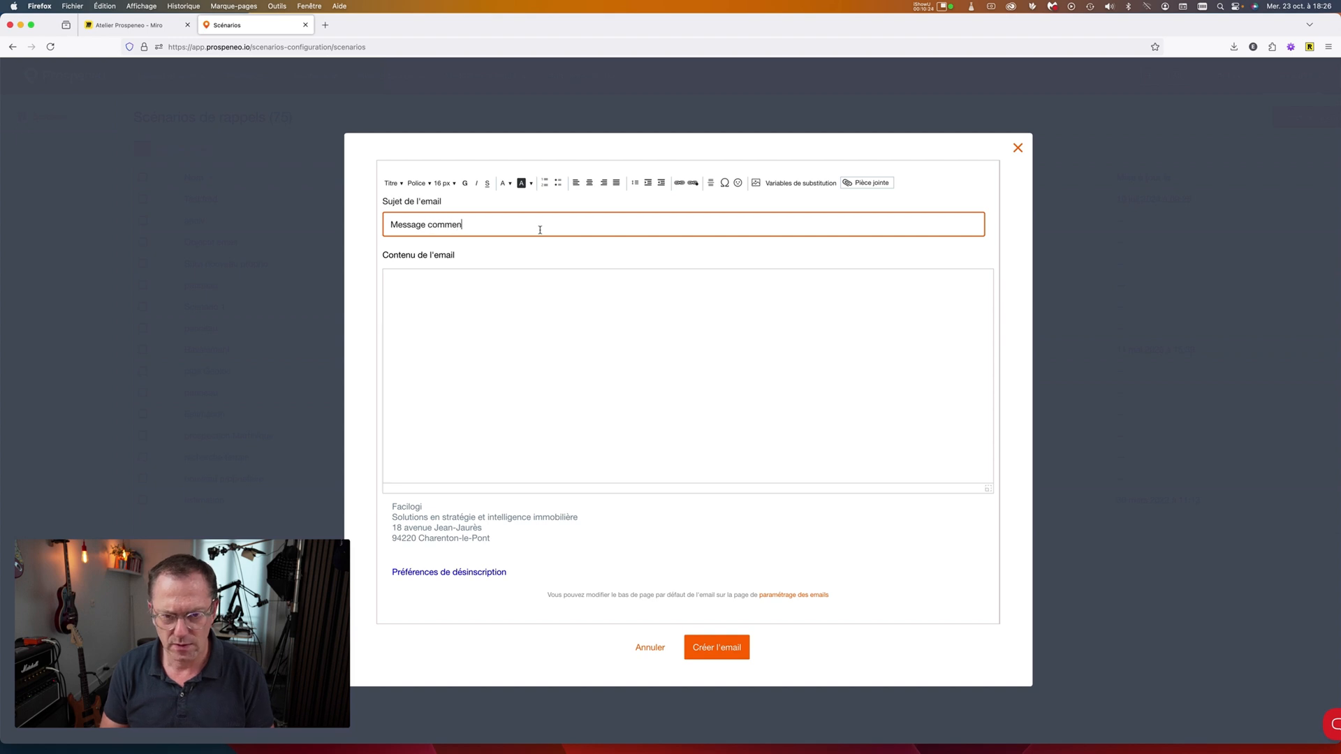
type("t ça va")
key("Tab")
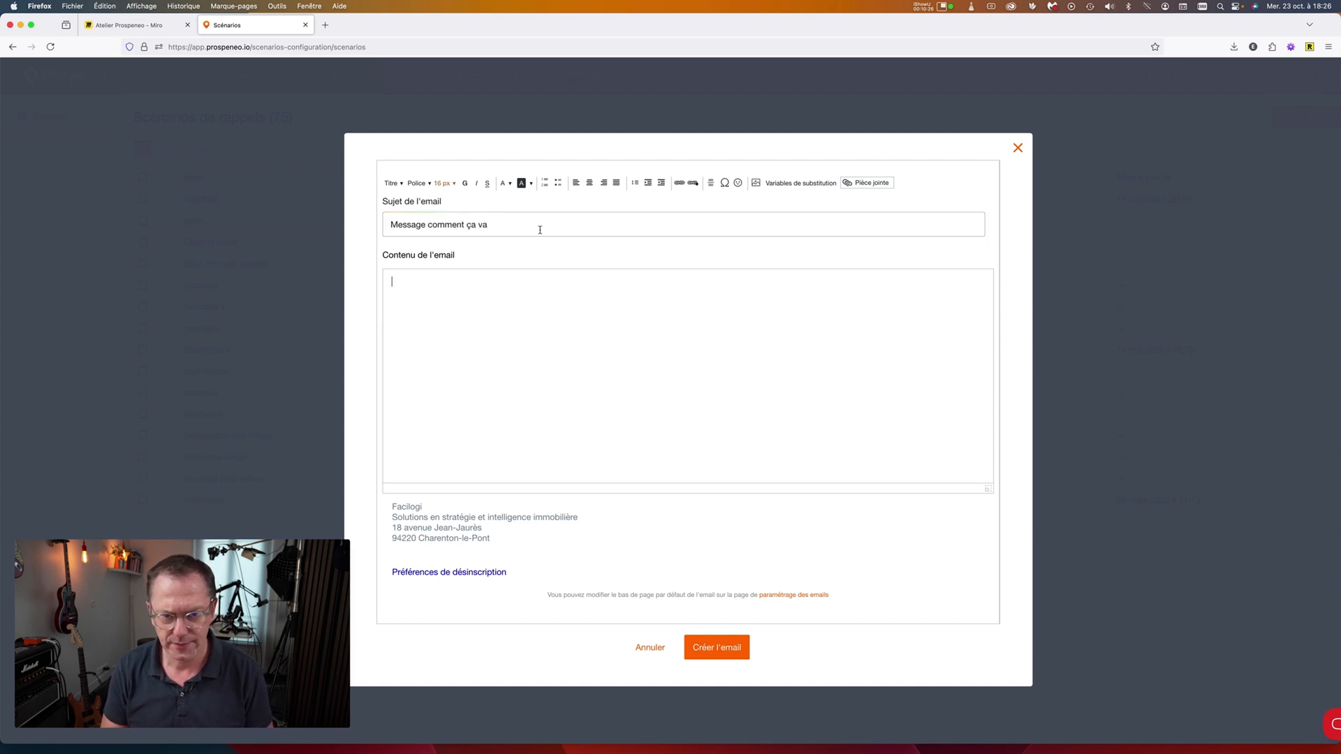
type("saaéeé")
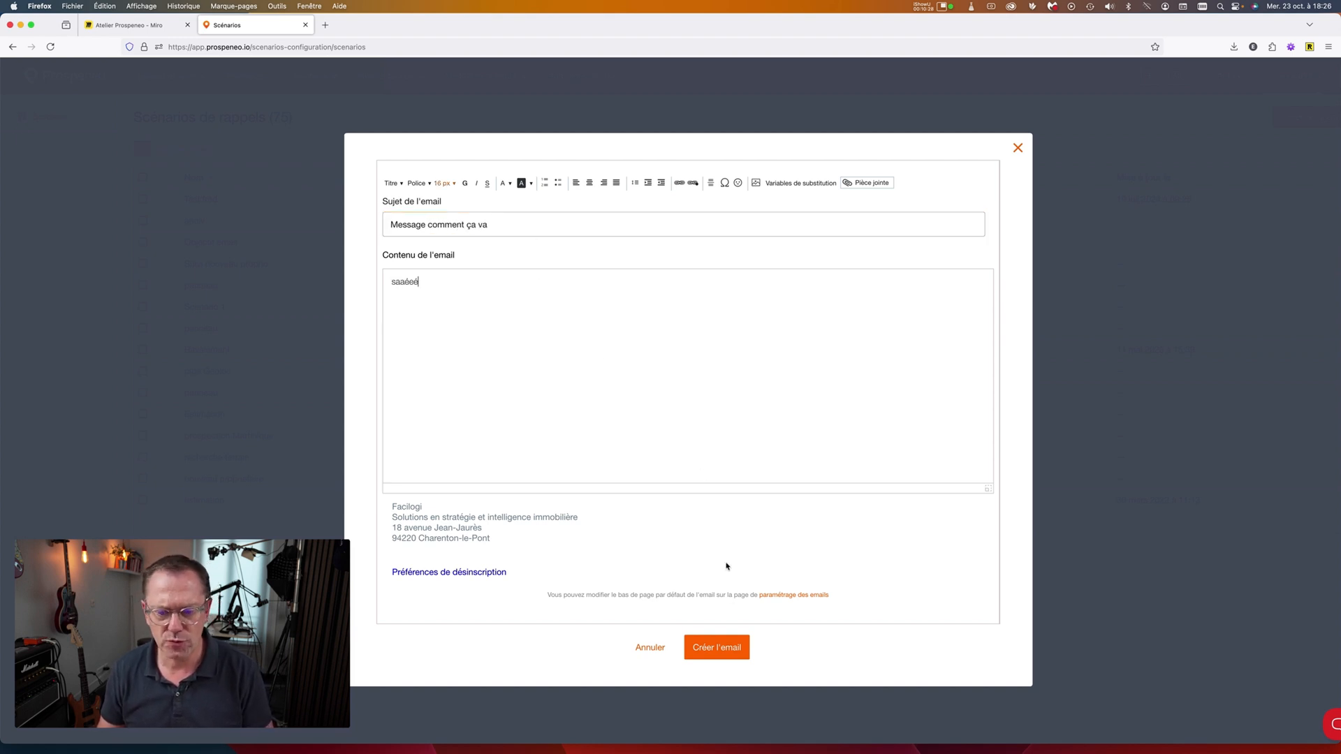
left_click(722, 647)
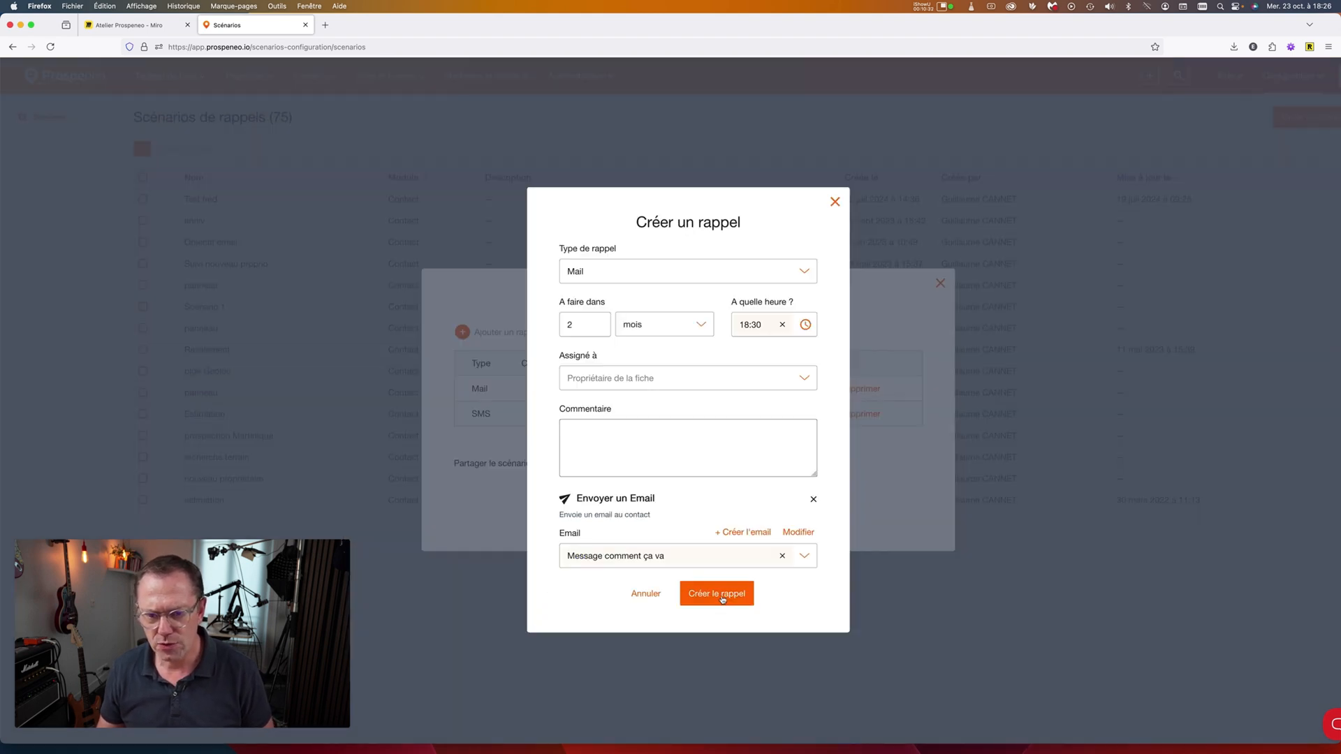
left_click(723, 594)
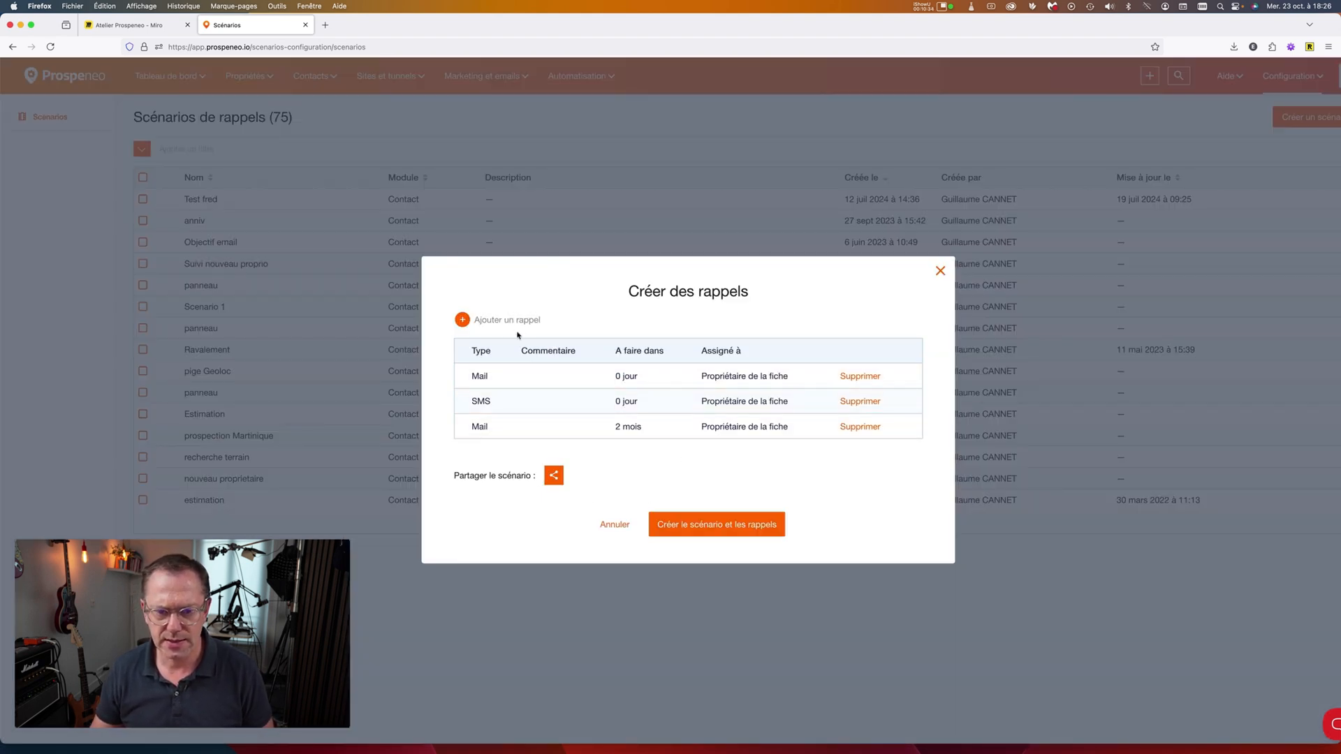
Start a new Téléphone reminder due in 3 mois.
left_click(514, 322)
left_click(673, 320)
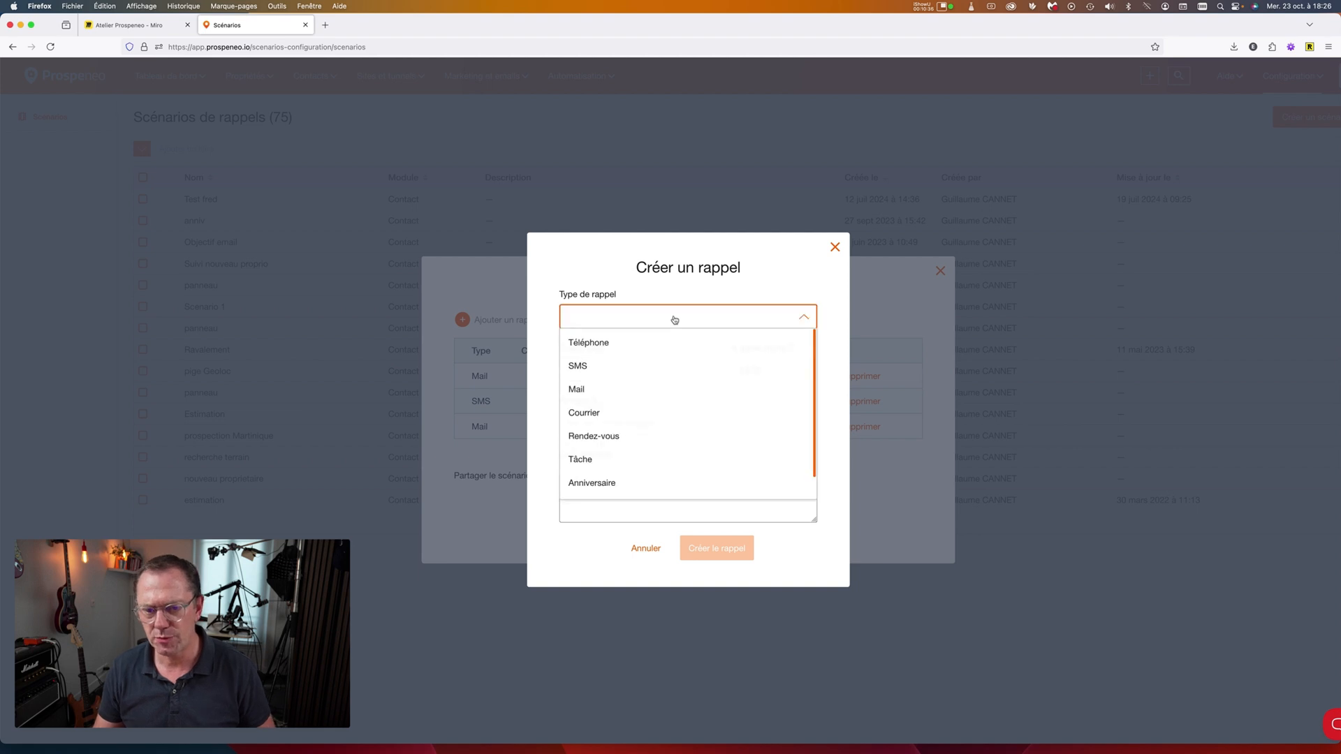
left_click(634, 344)
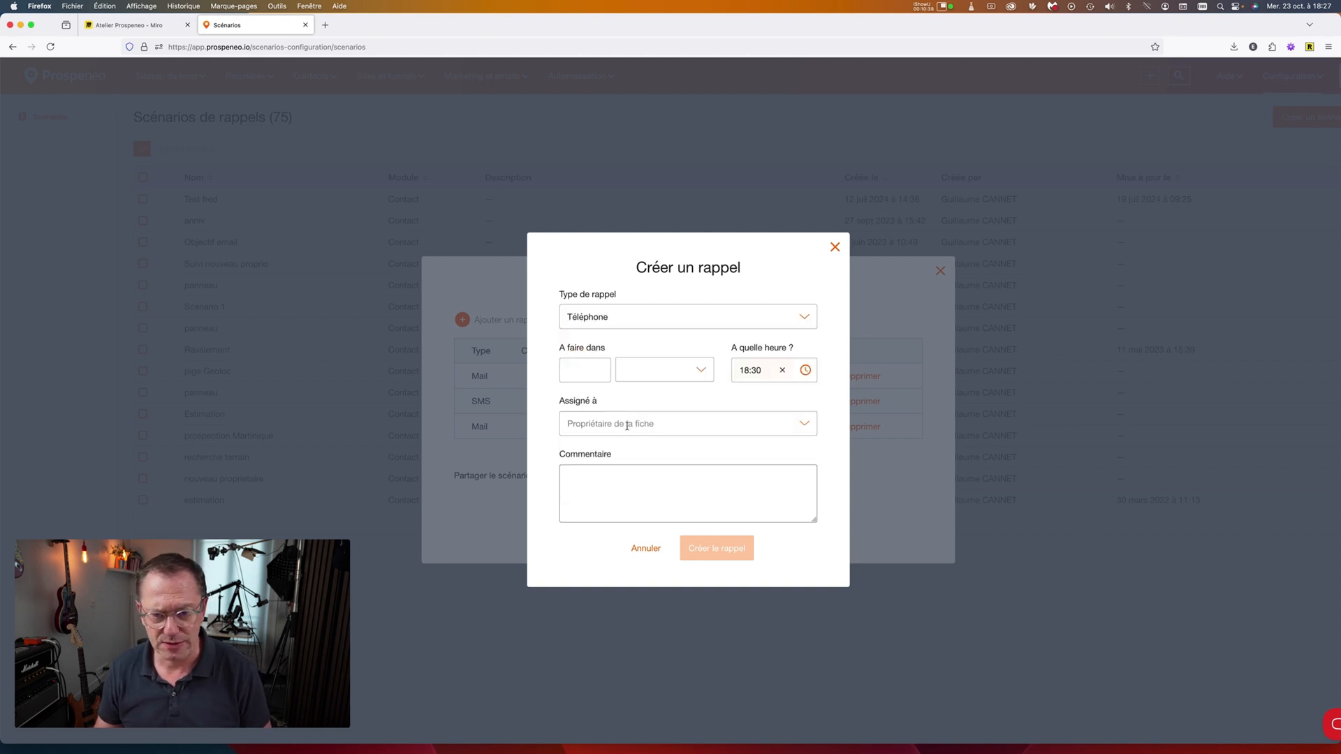
left_click(591, 373)
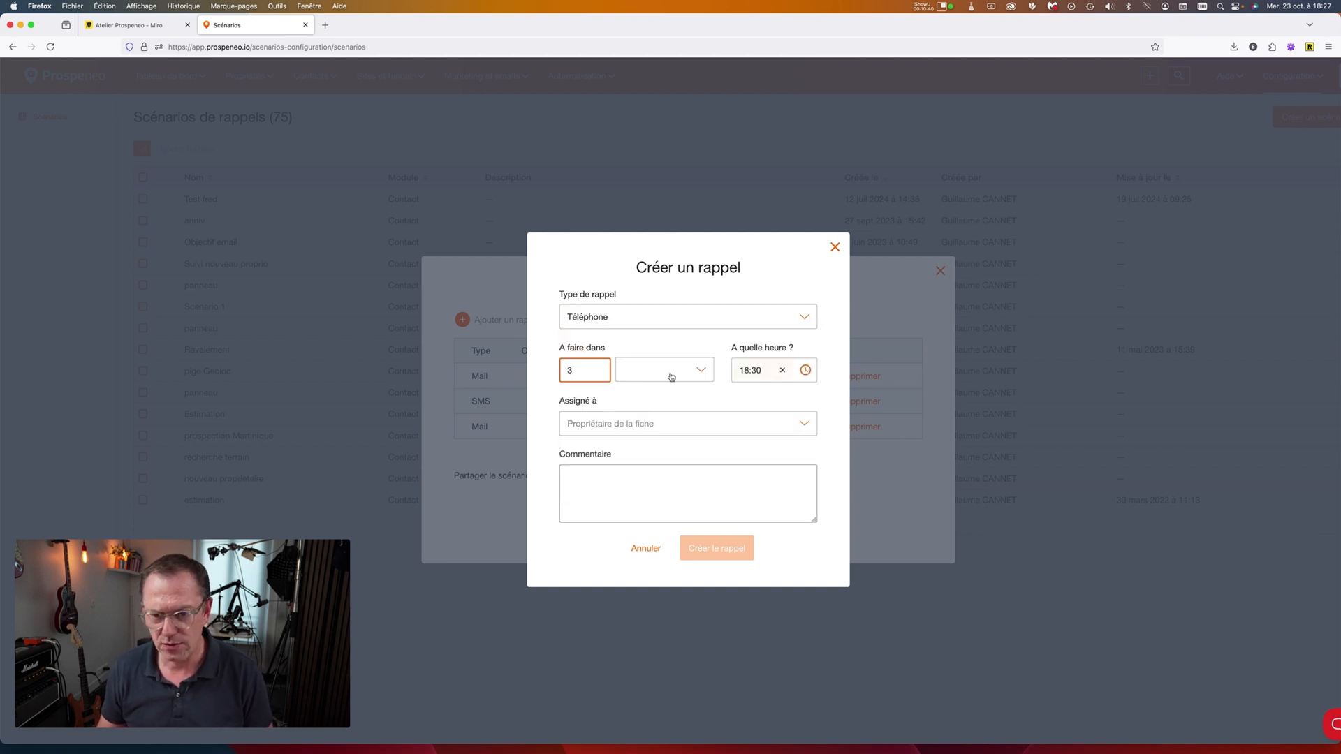
left_click(671, 377)
left_click(649, 441)
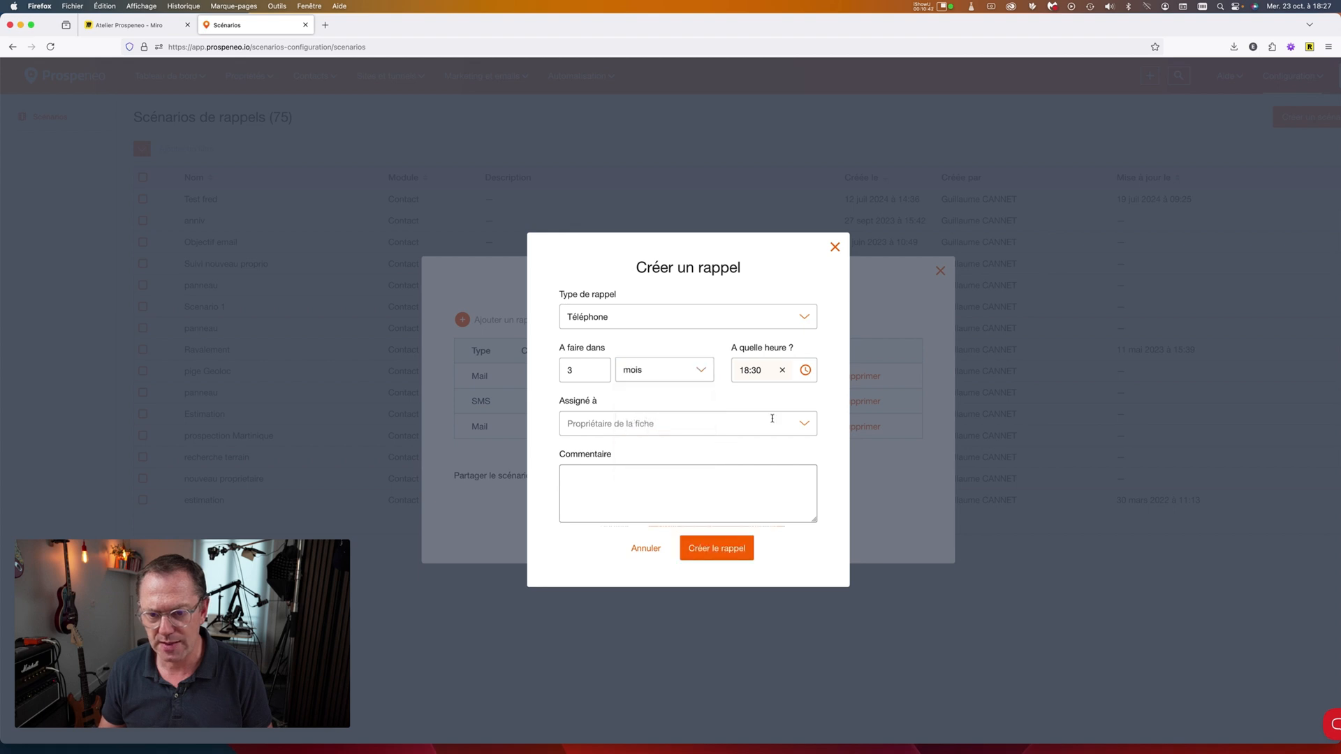
Replace the 18:30 reminder time with 09:00 and create the phone reminder.
left_click(783, 370)
left_click(767, 370)
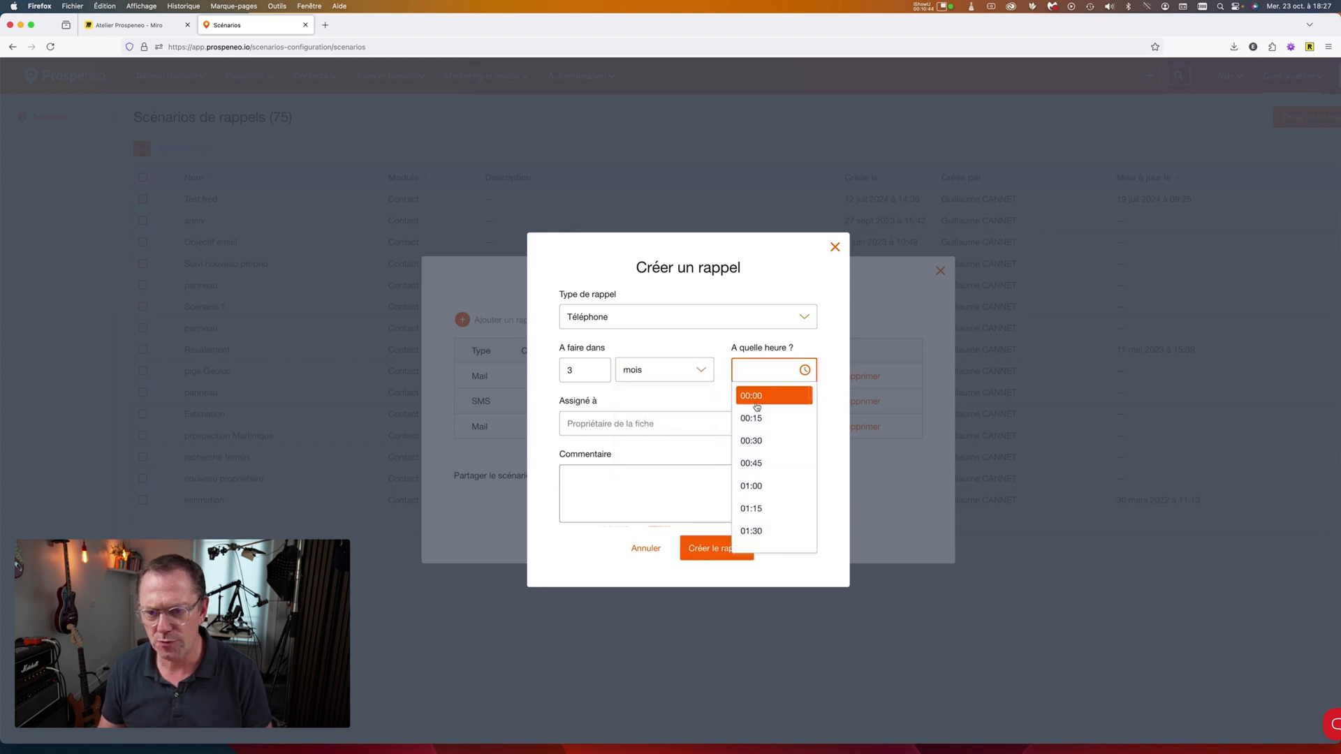
scroll(757, 419, "down", 10)
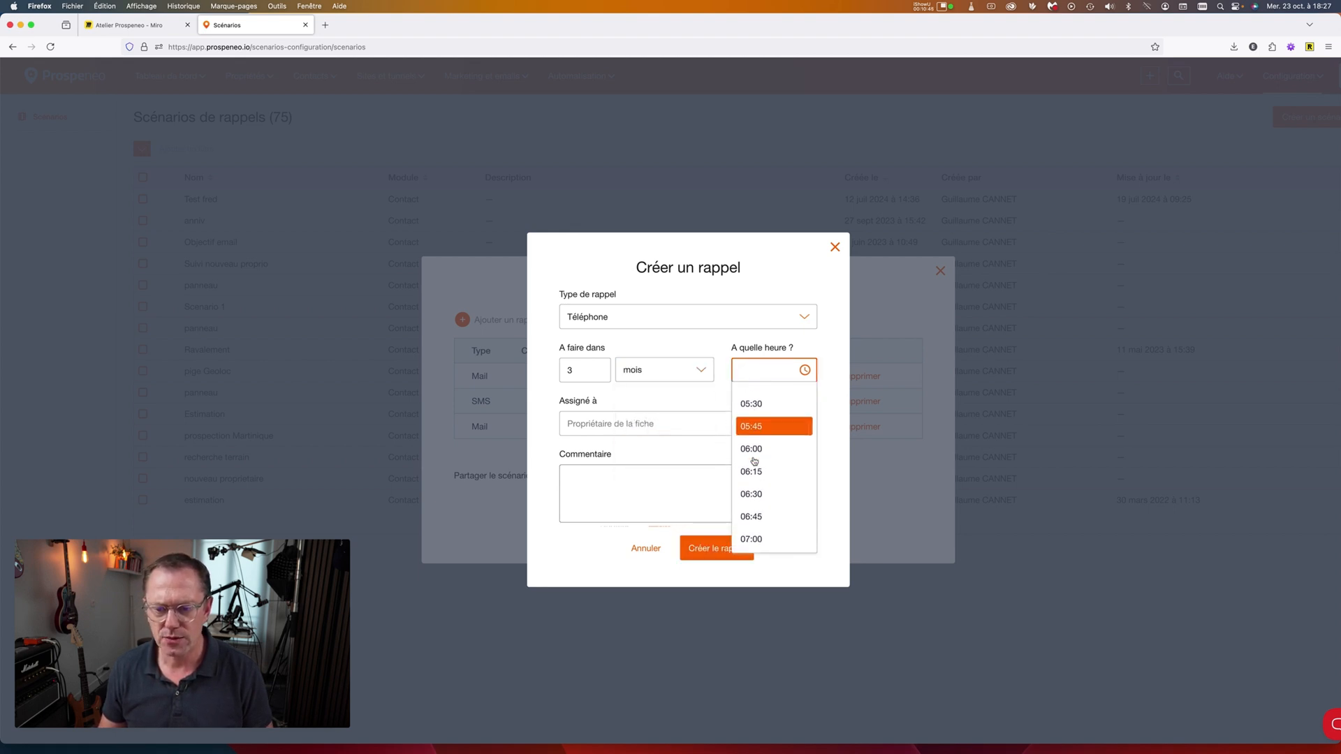
scroll(755, 460, "down", 3)
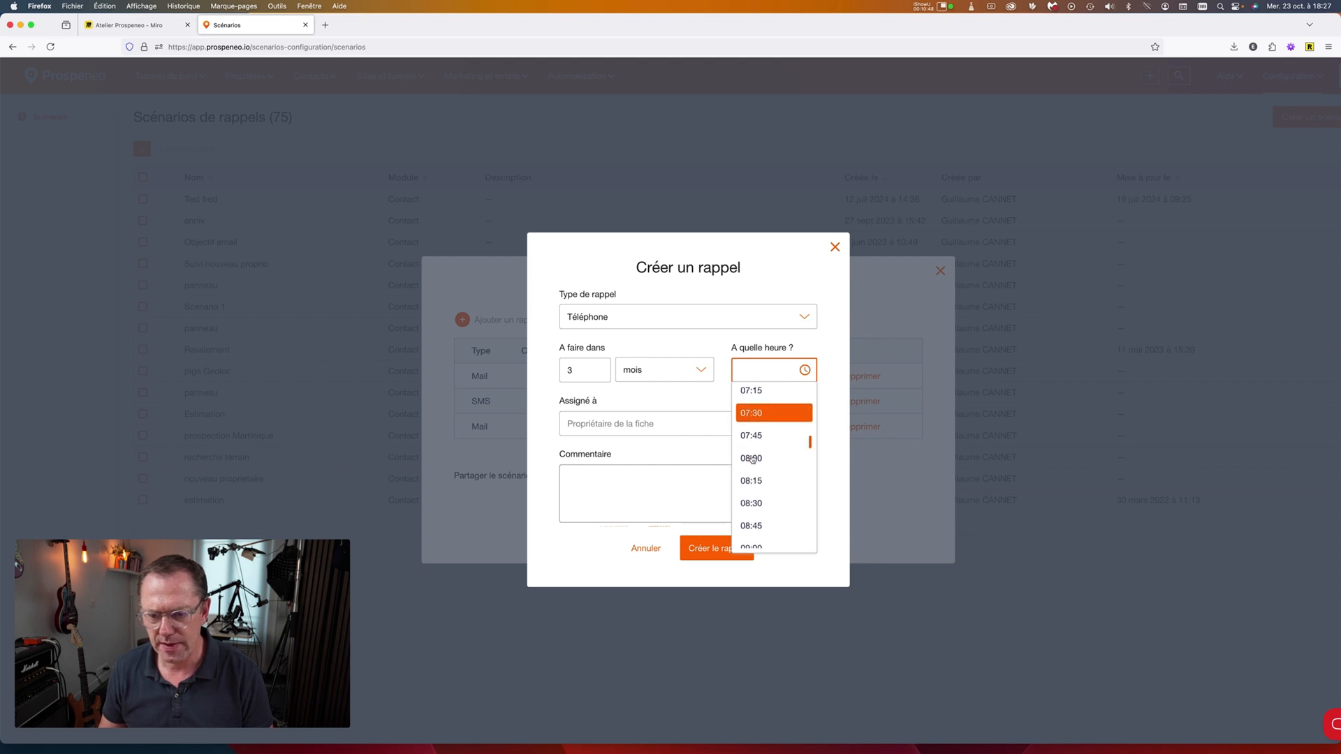
scroll(751, 474, "down", 1)
left_click(751, 485)
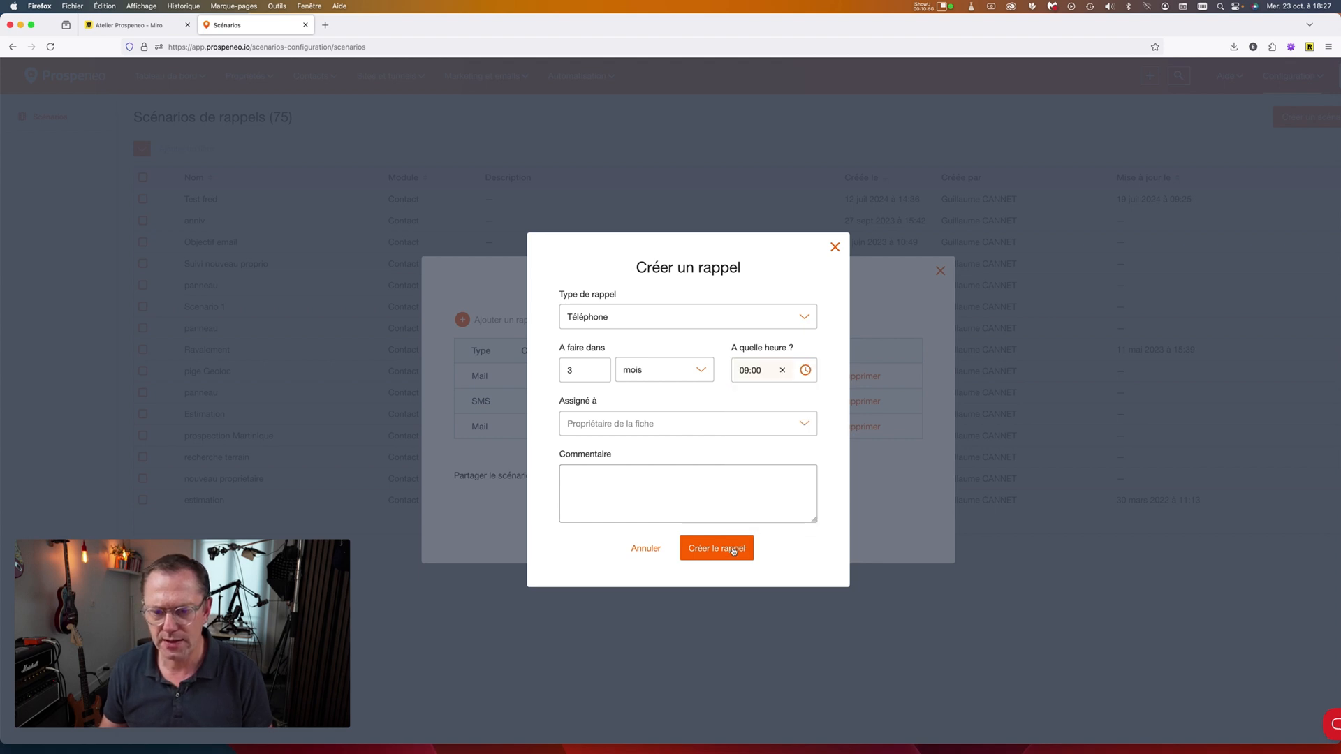
left_click(723, 558)
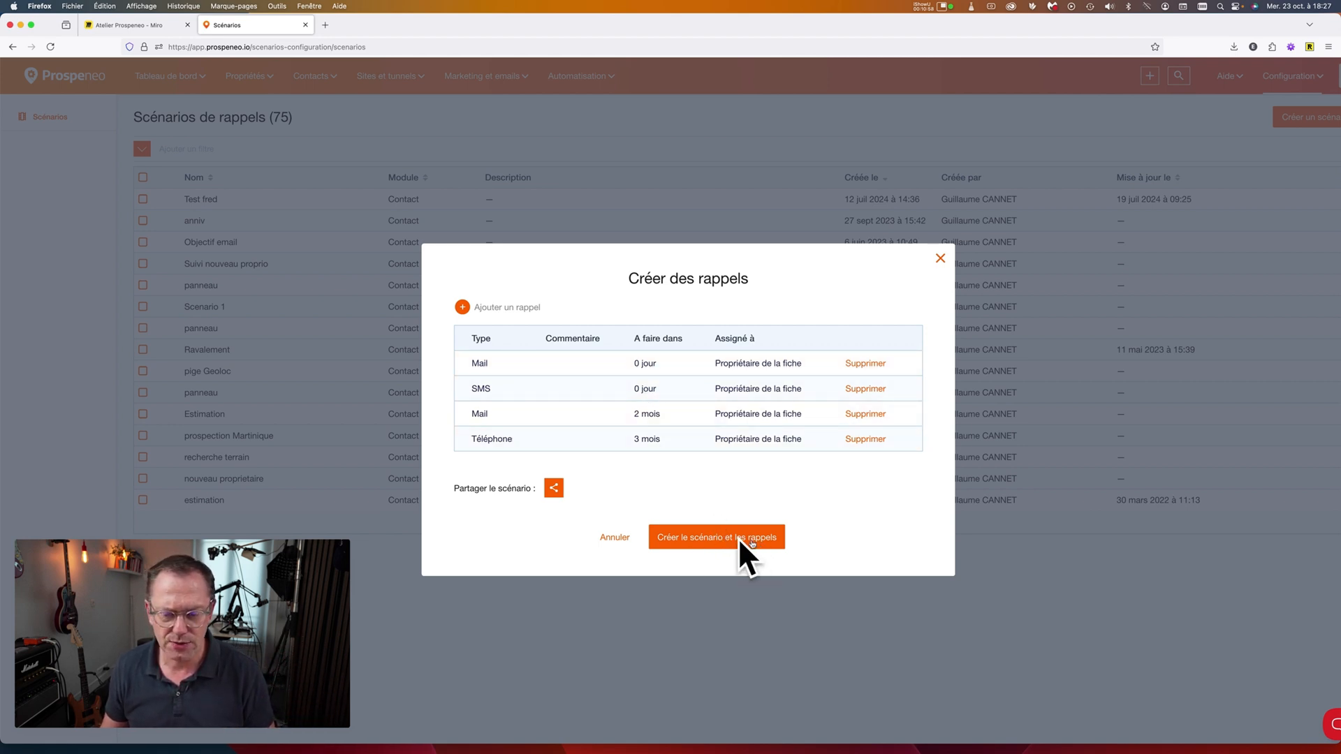
Save 'Suivi R estimation + 6 mois' with its reminders and review the new scenario's details.
left_click(713, 542)
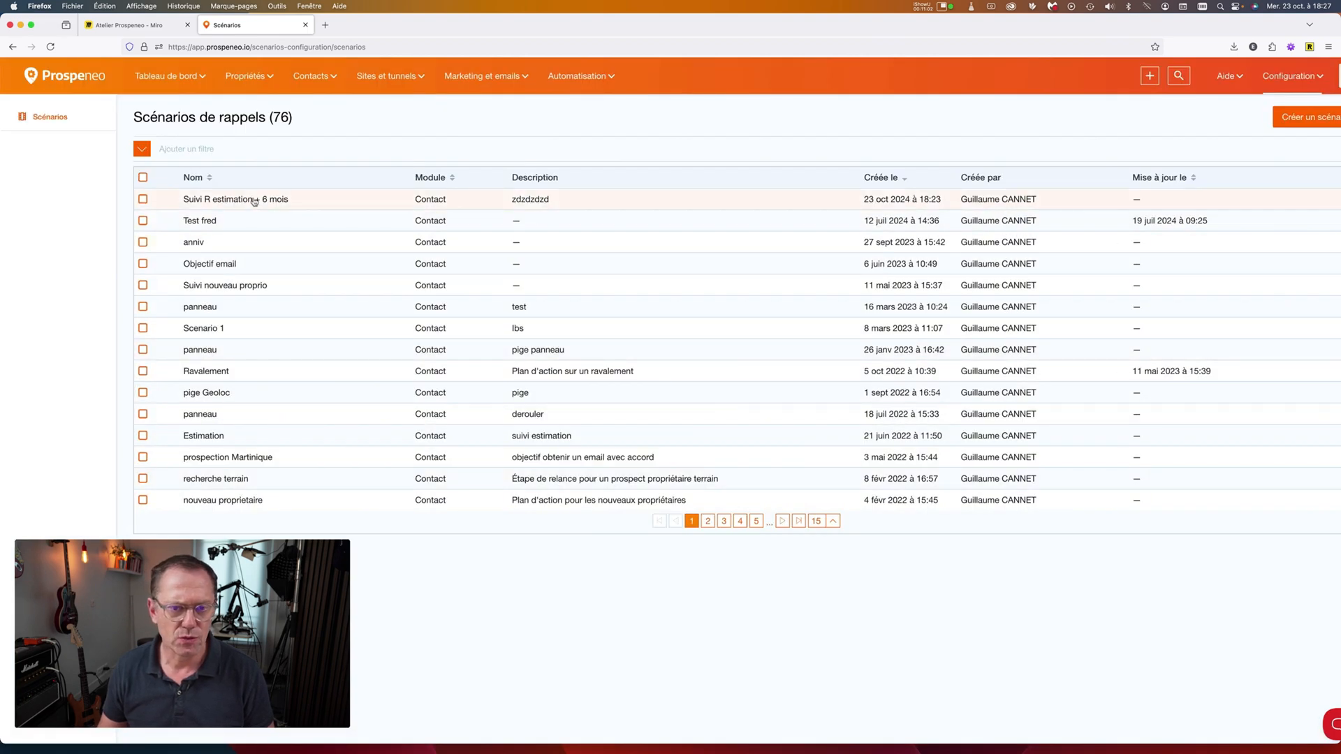
left_click(254, 201)
left_click(835, 256)
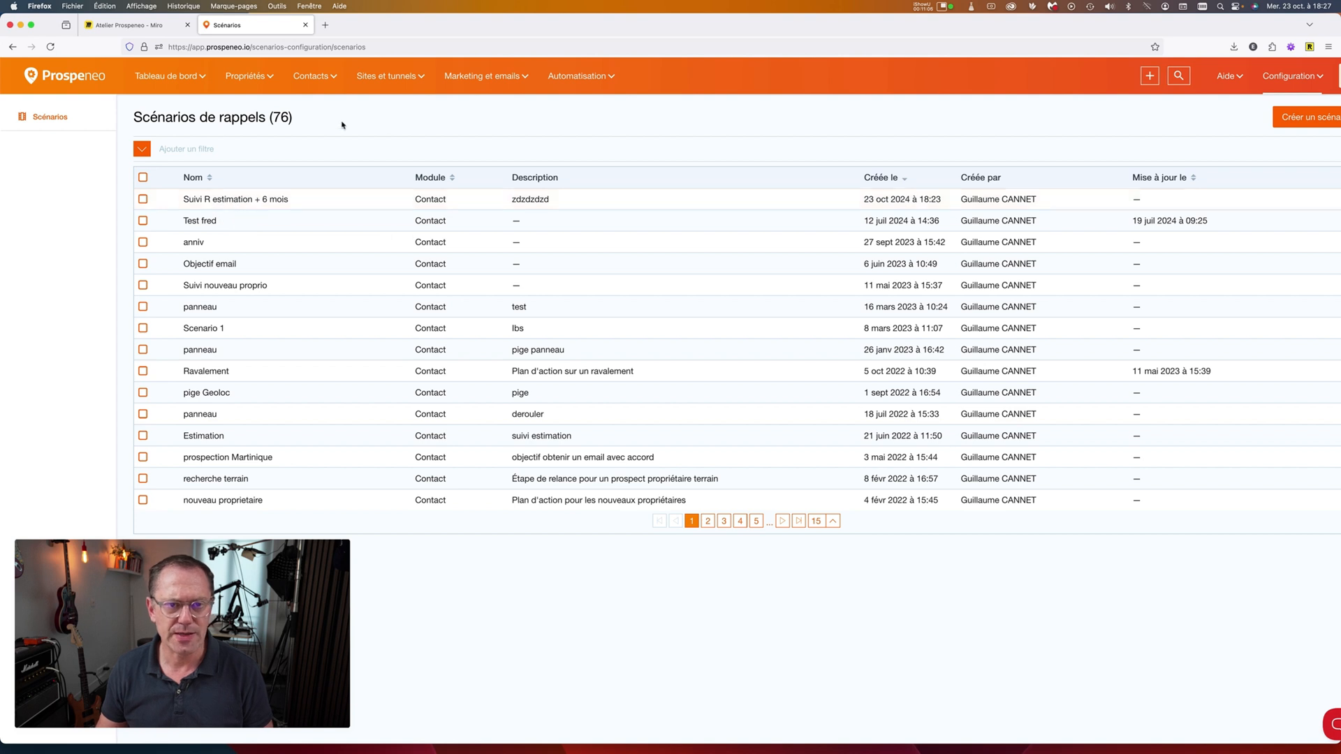
left_click(320, 79)
Show all 39036 contacts under Tous les contacts and resize the browser window.
left_click(322, 105)
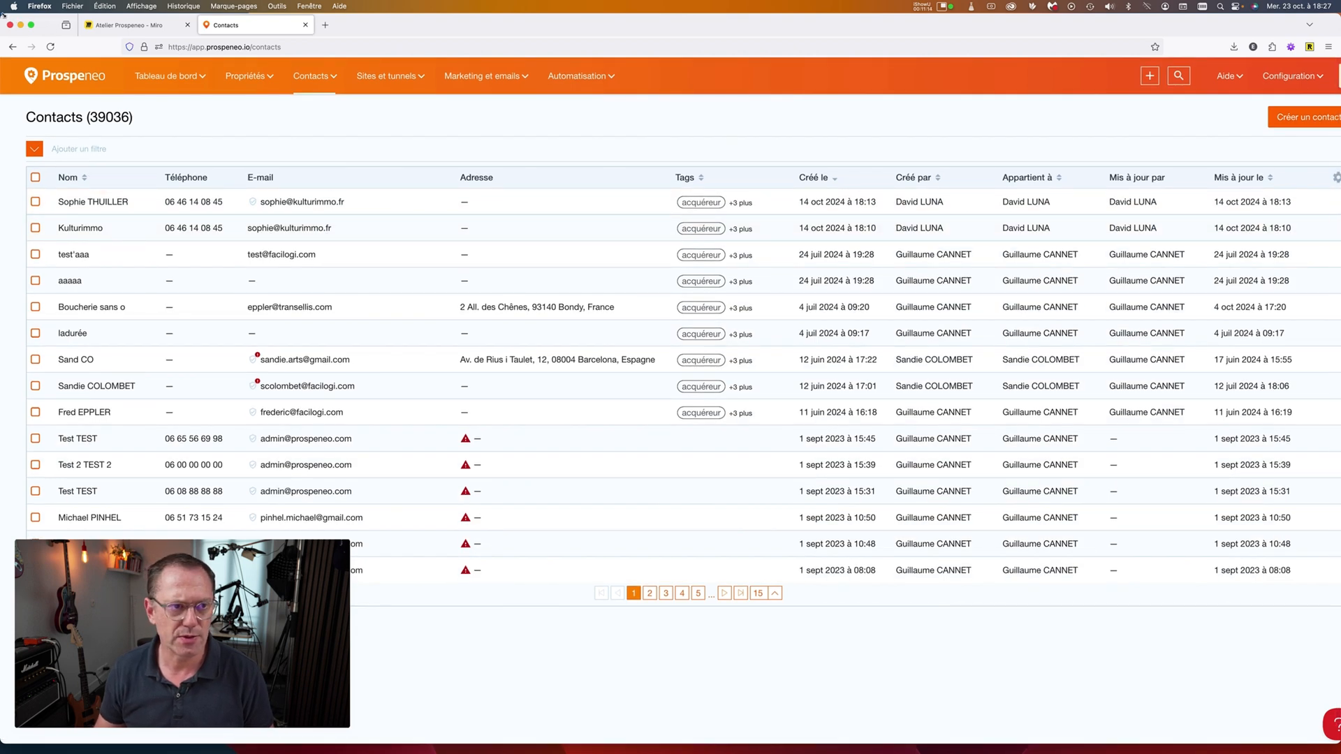
left_click_drag(3, 15, 82, 21)
scroll(532, 158, "right", 1)
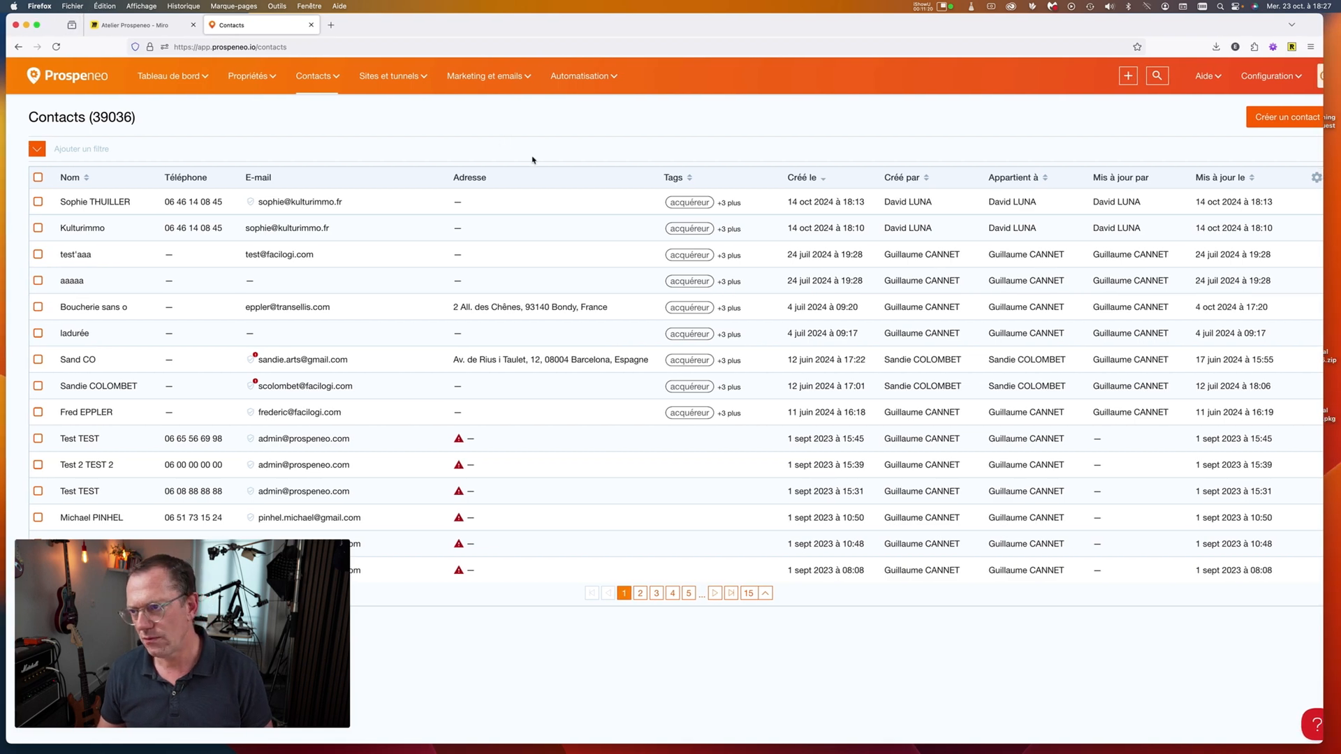
scroll(532, 157, "left", 1)
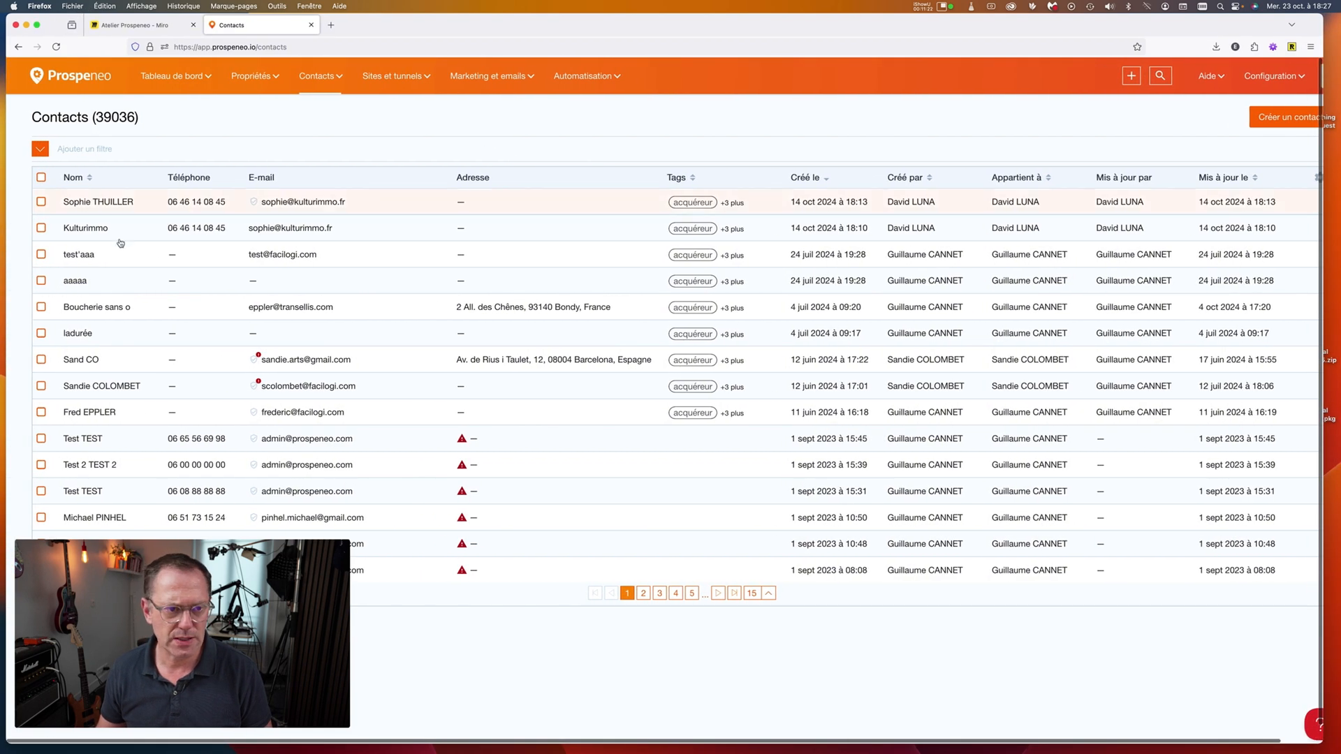
On test'aaa's Rappels tab, cancel the Panneau concurrent scenario and confirm.
left_click(278, 256)
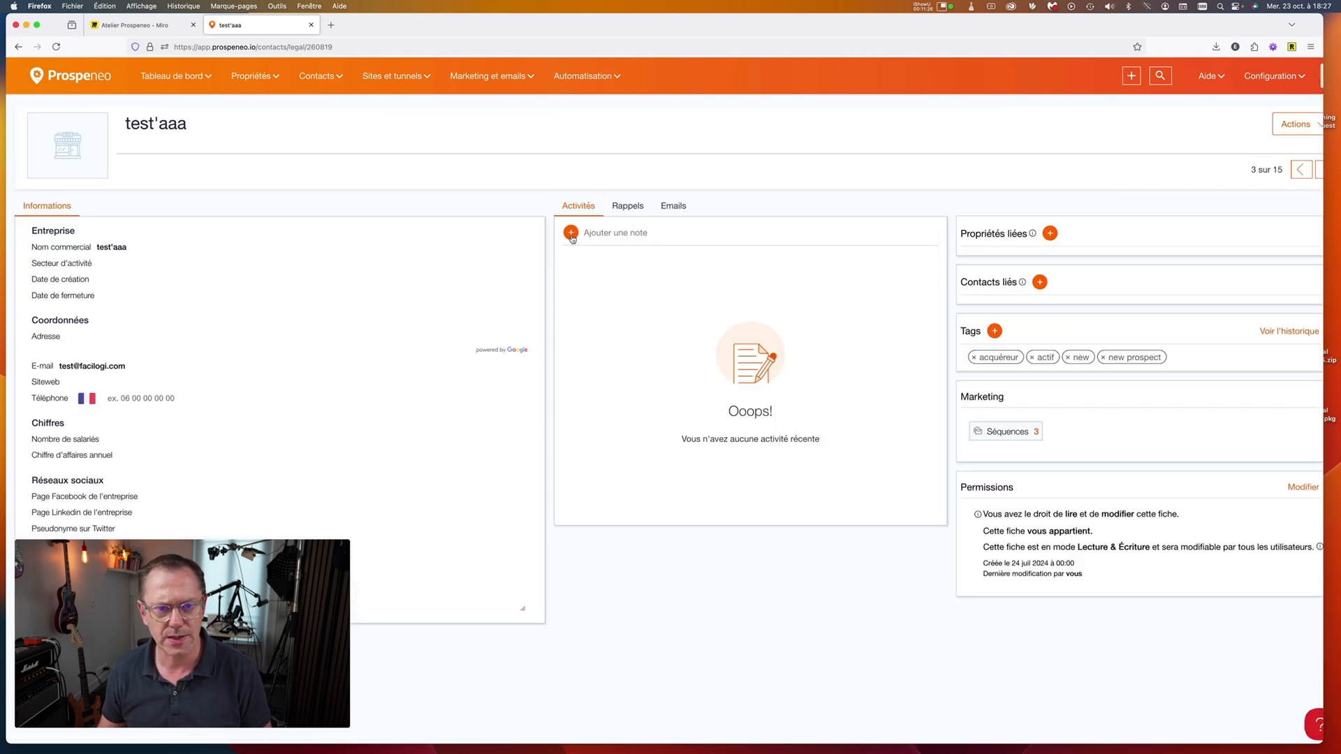
left_click(674, 206)
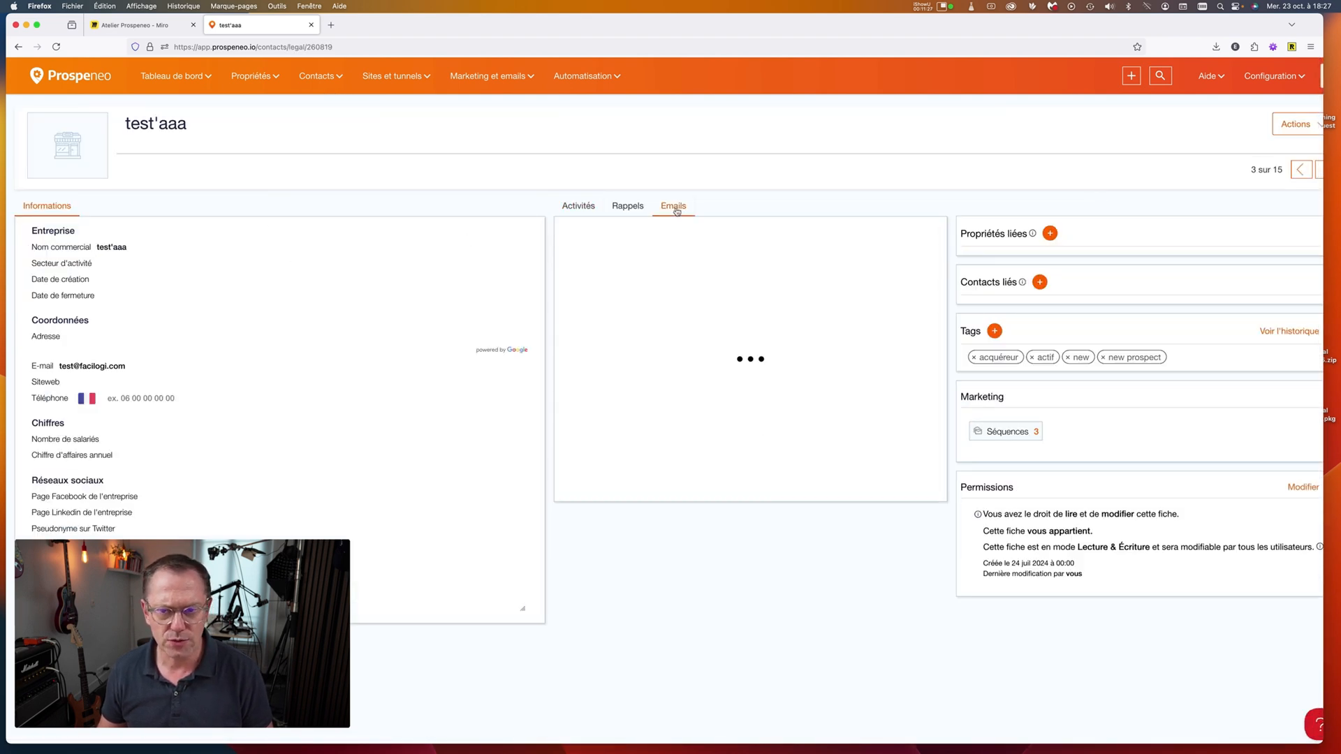
left_click(629, 207)
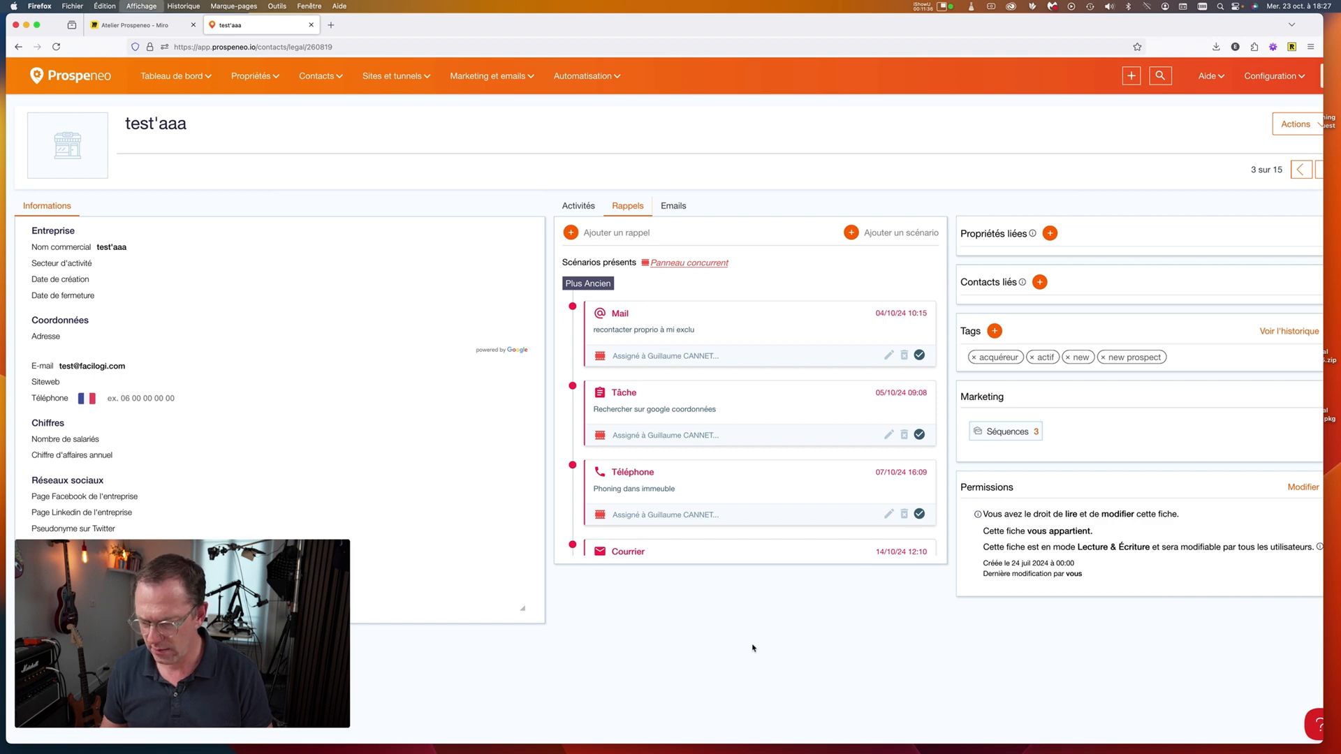
left_click(673, 257)
left_click(454, 252)
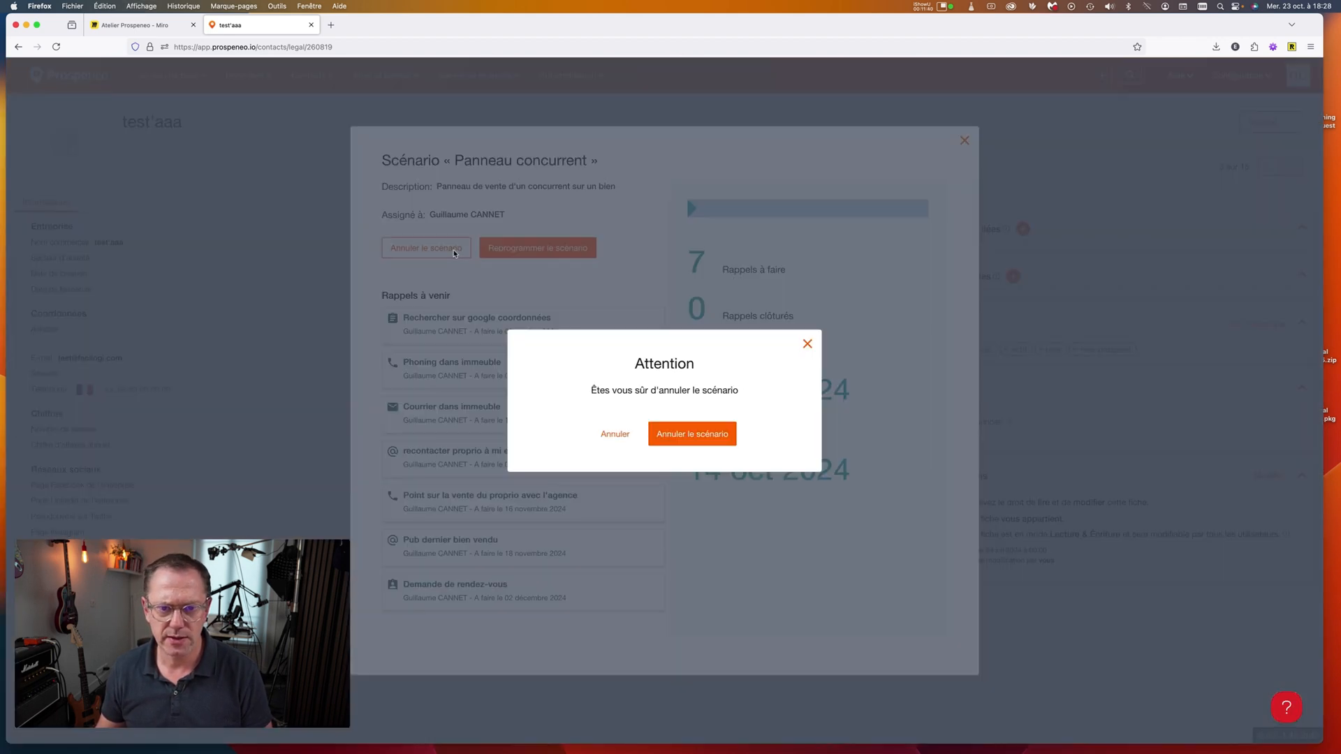
left_click(704, 432)
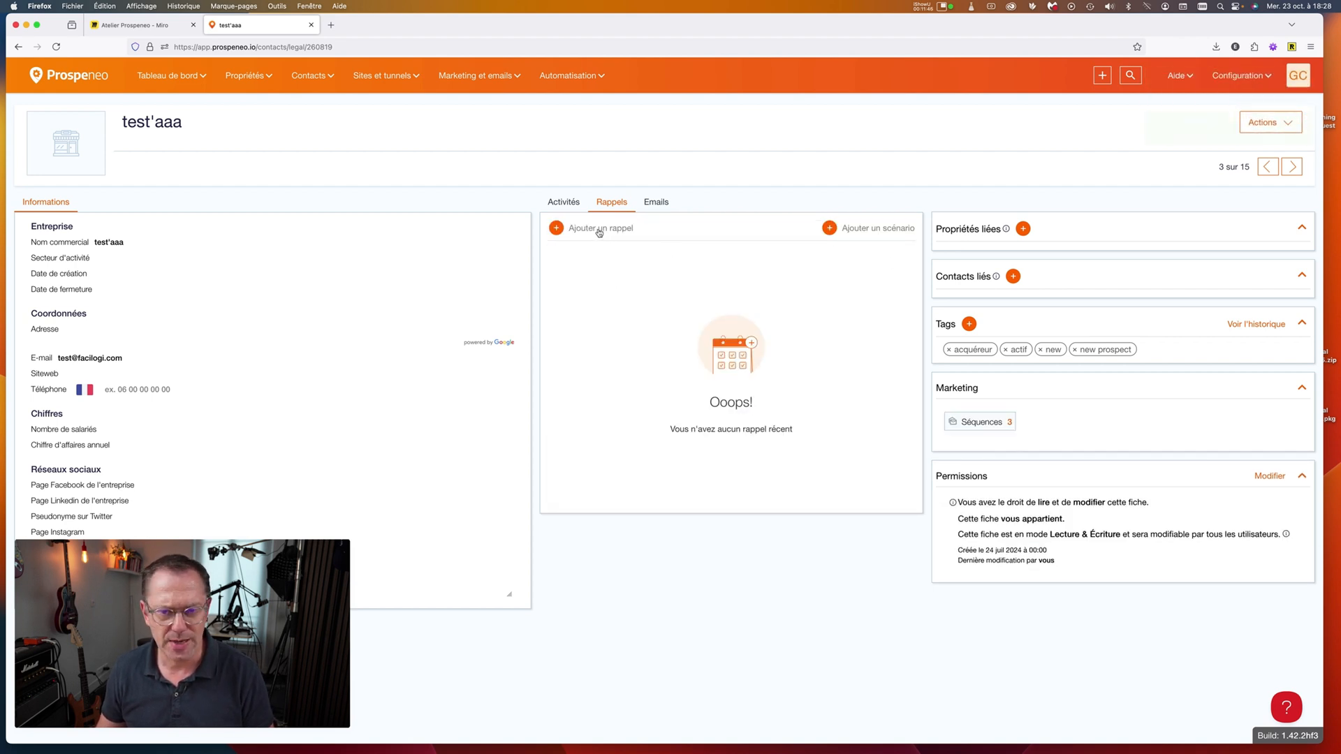
Add scenario 'Suivi R estimation + 6 mois' to test'aaa starting 23 oct 2024.
left_click(863, 233)
left_click(503, 204)
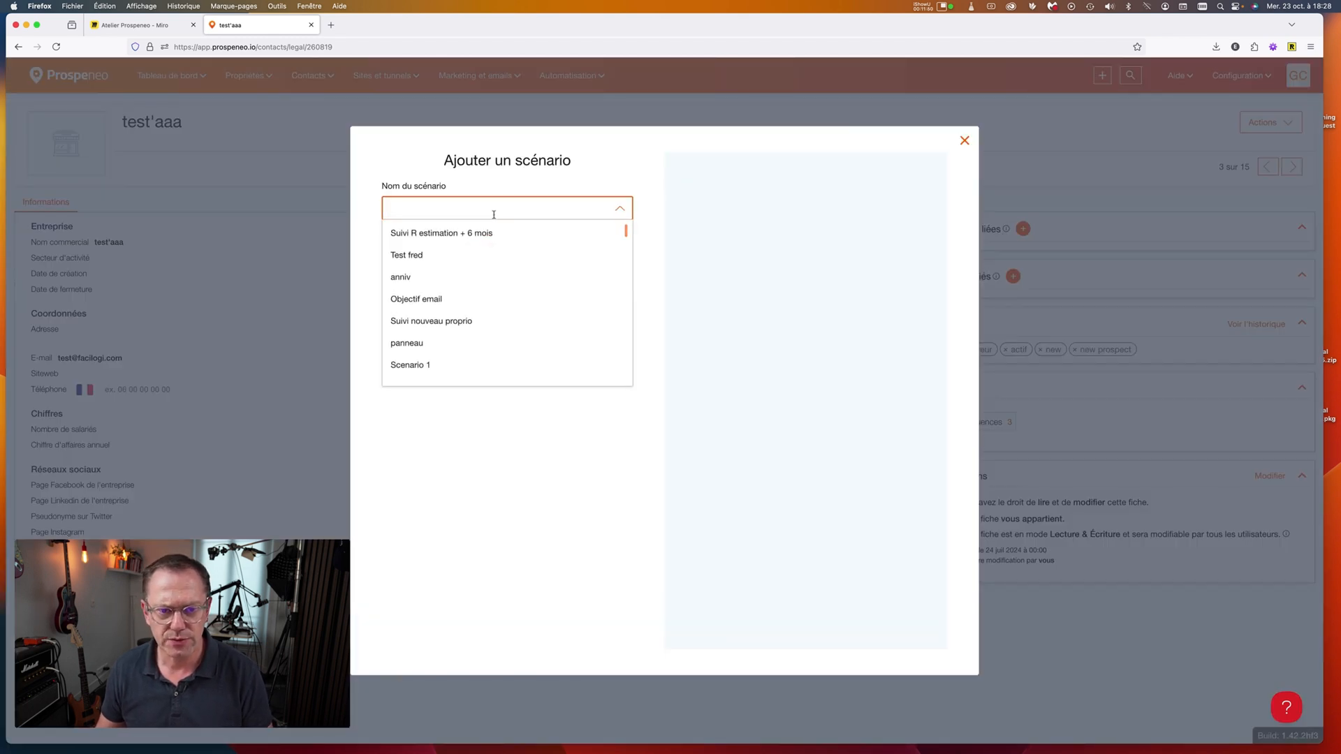
left_click(457, 234)
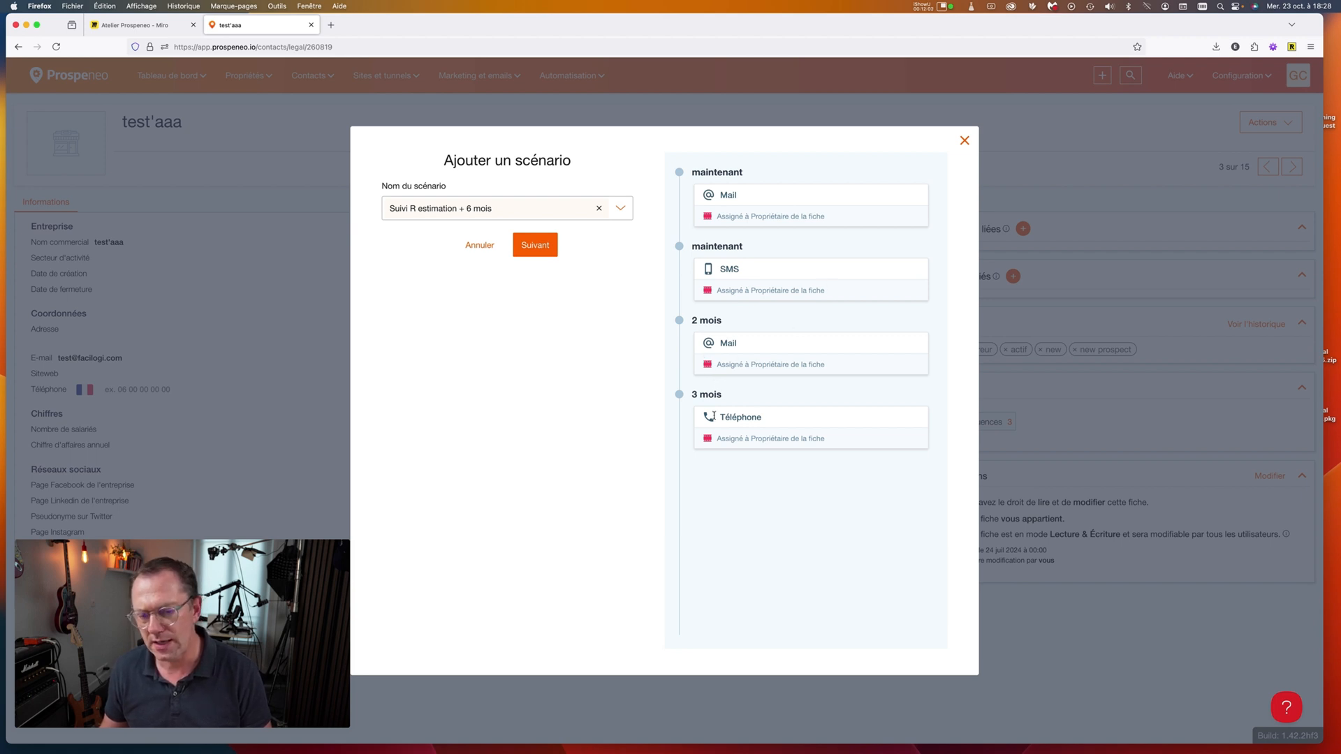
left_click(535, 248)
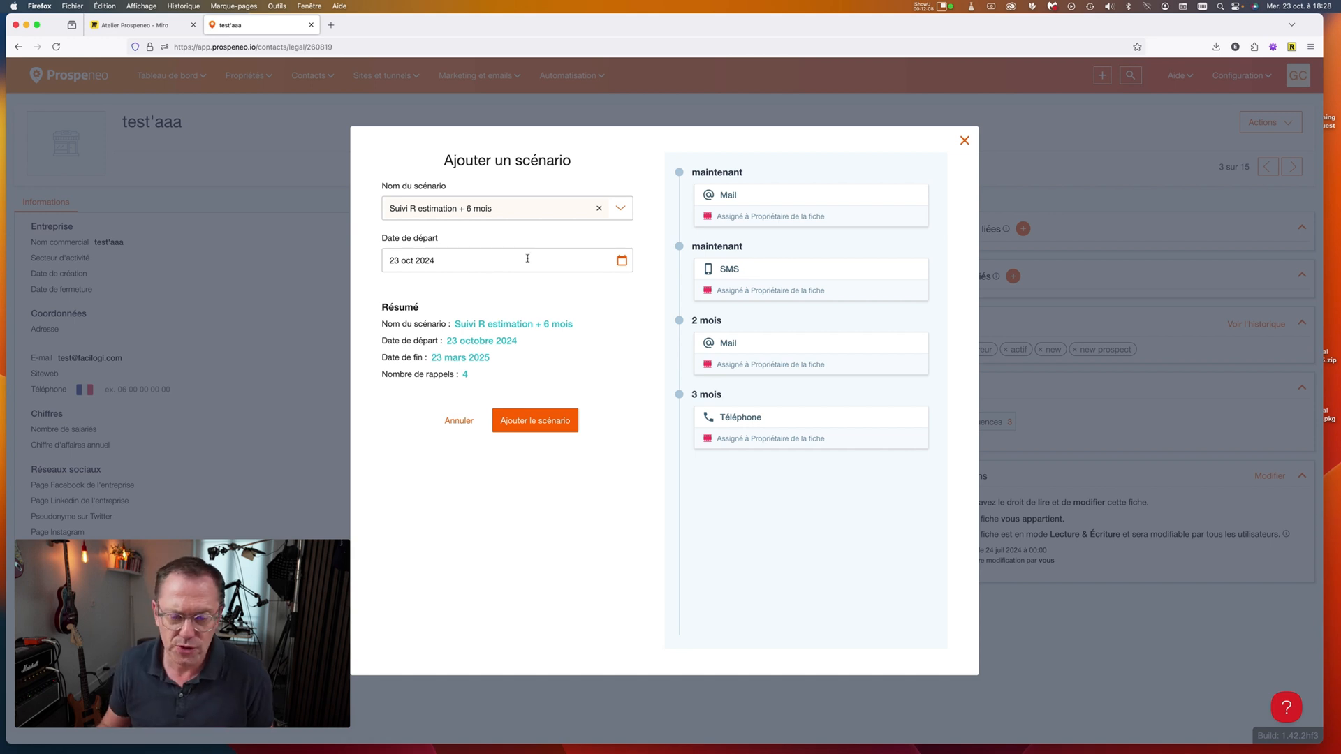
left_click(548, 428)
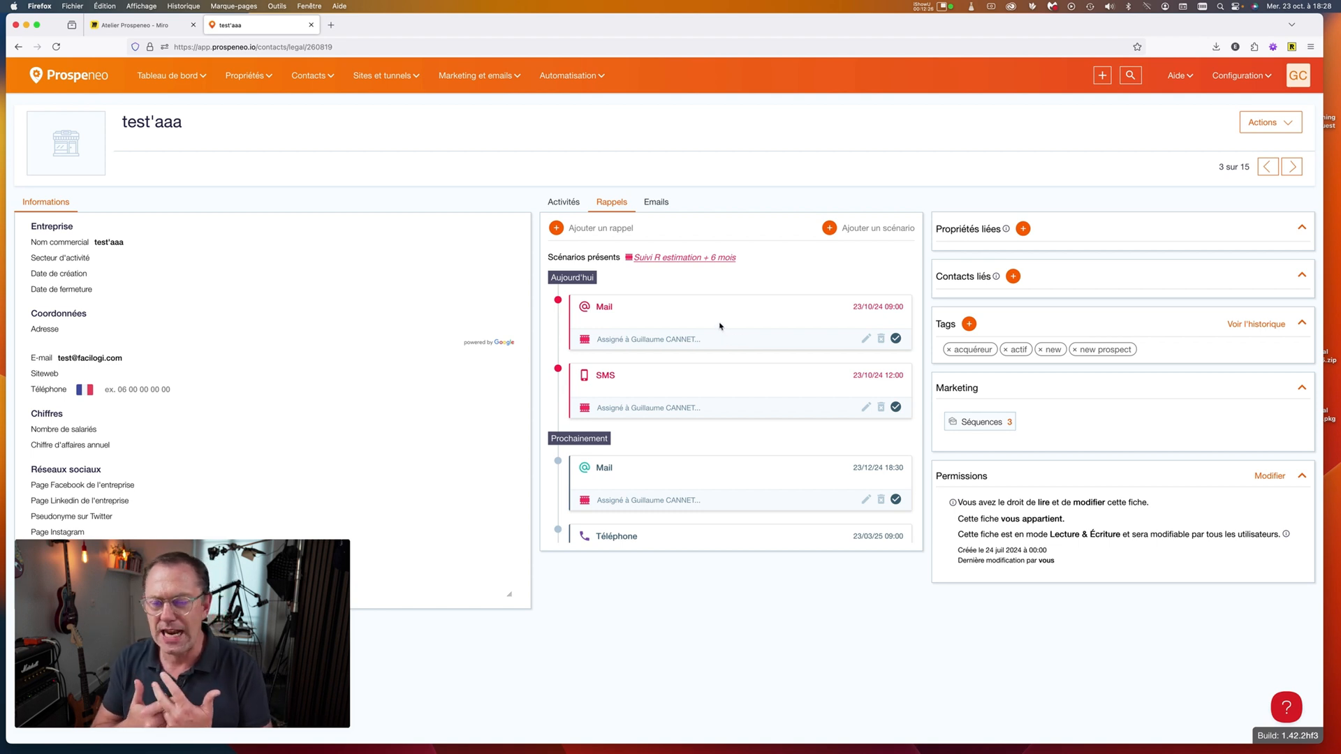
left_click(171, 78)
Move the dashboard's Email counter before Tâche and list the pending mail reminders.
left_click(177, 102)
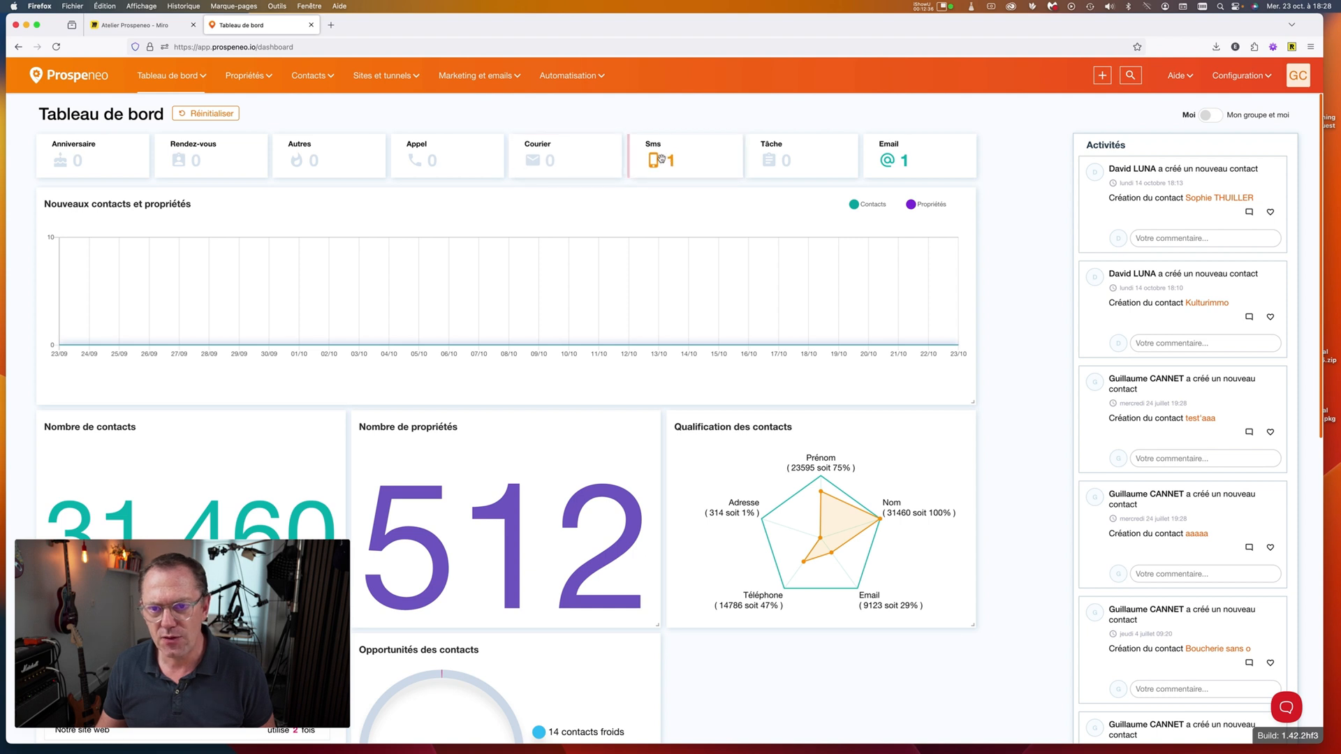
left_click_drag(889, 161, 782, 167)
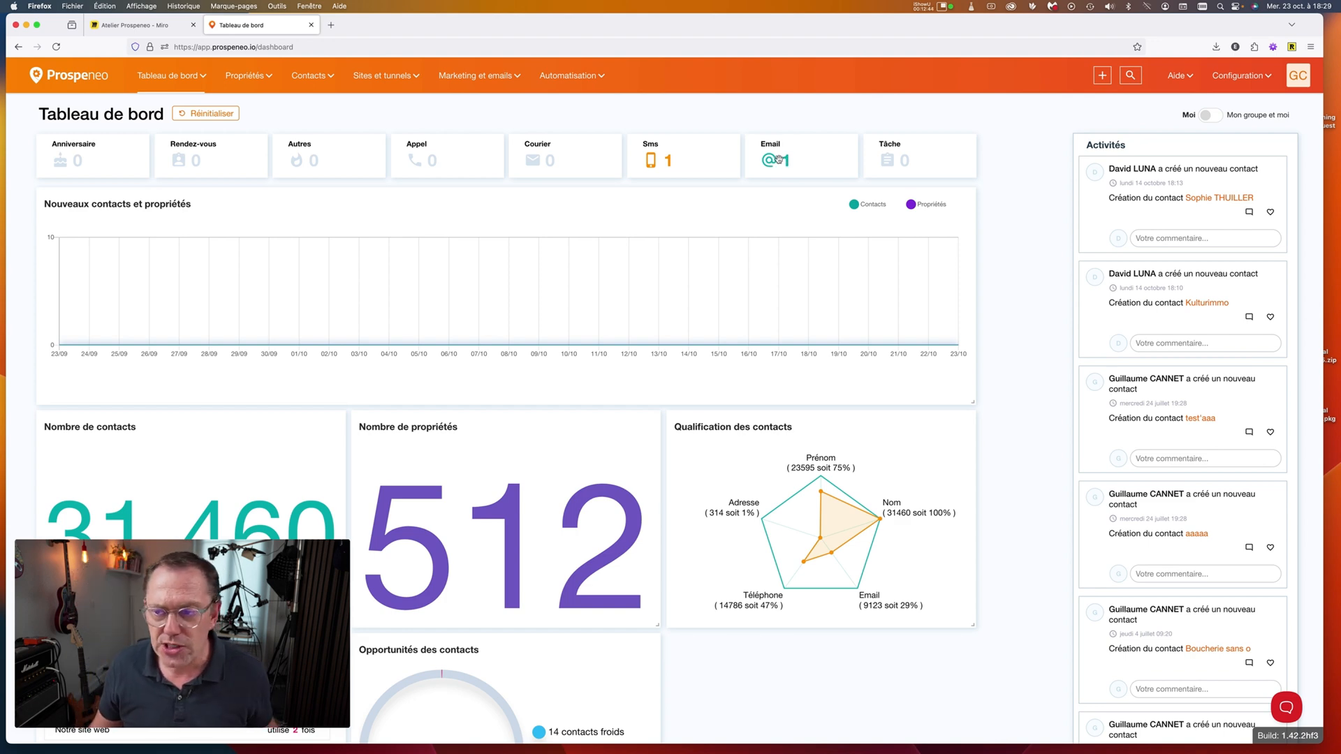
left_click(779, 159)
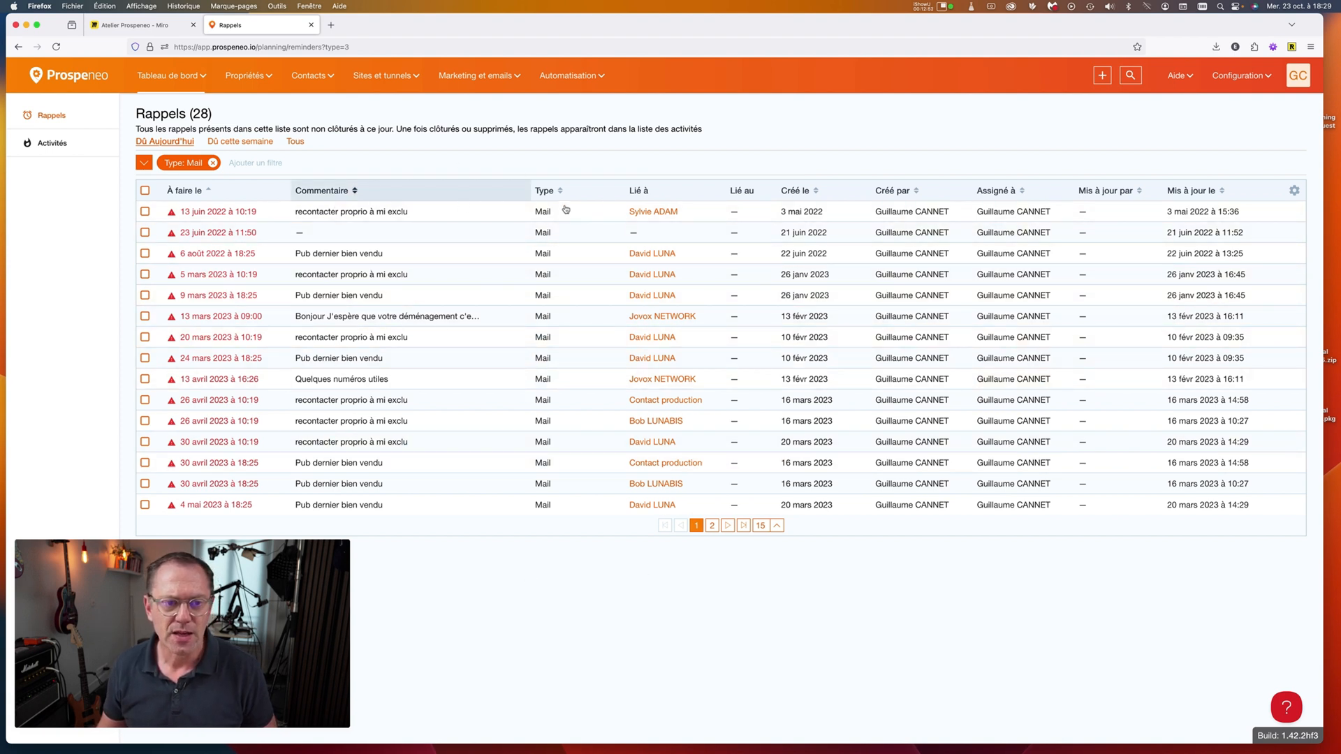
Check the first mail reminder's contact, then return to the test'aaa record via Tous les contacts.
left_click(670, 217)
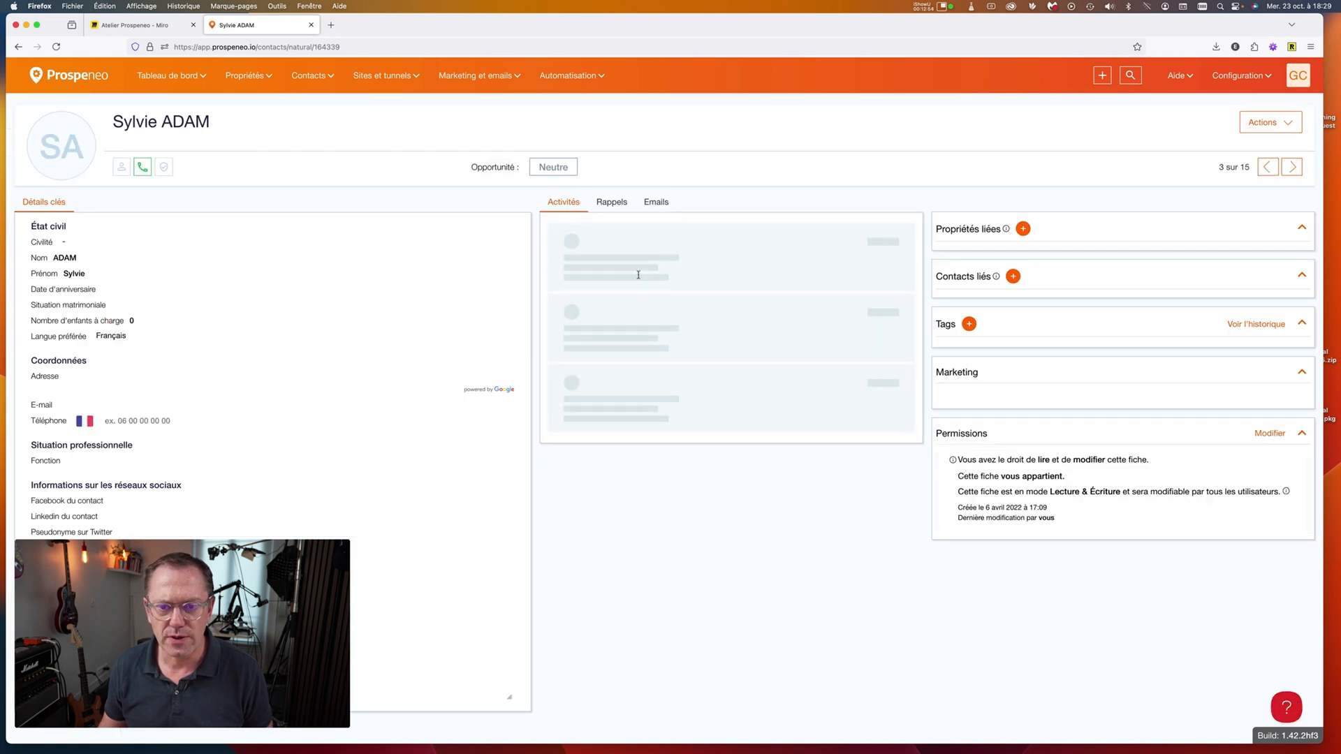
left_click(618, 204)
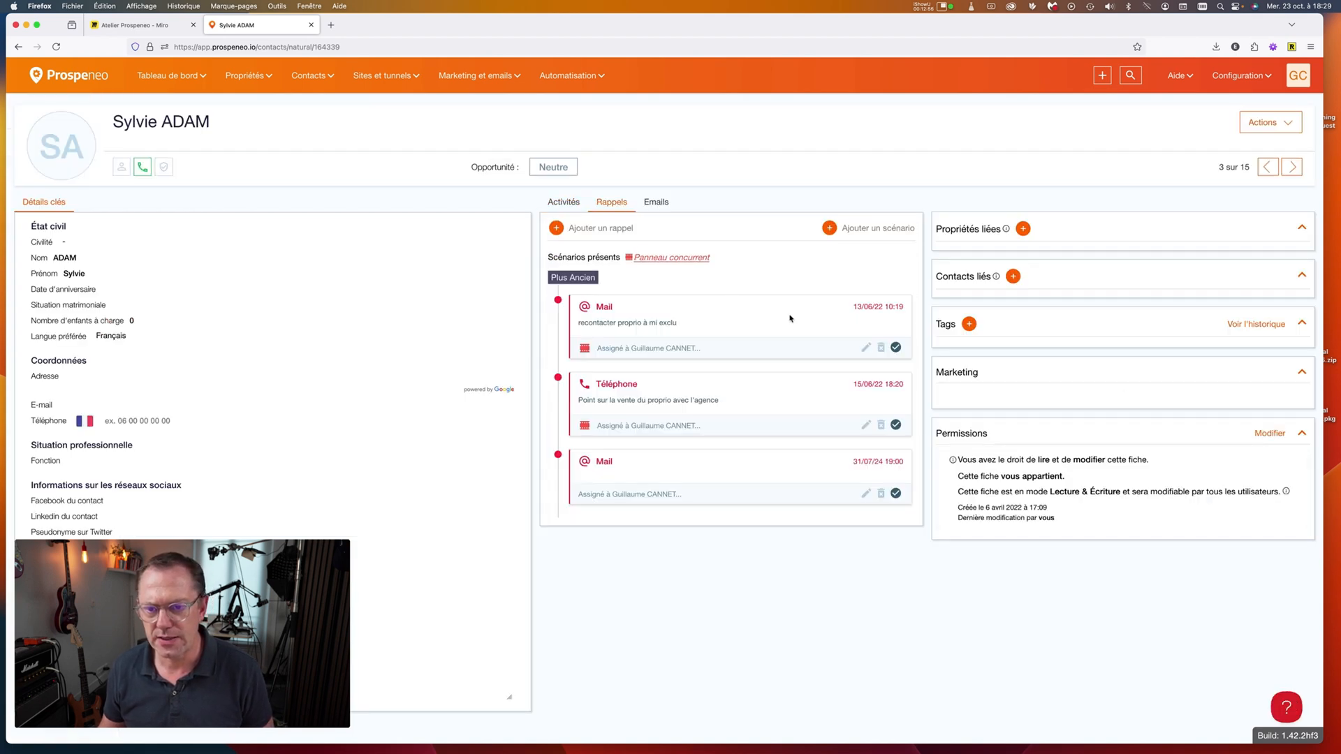
left_click(312, 77)
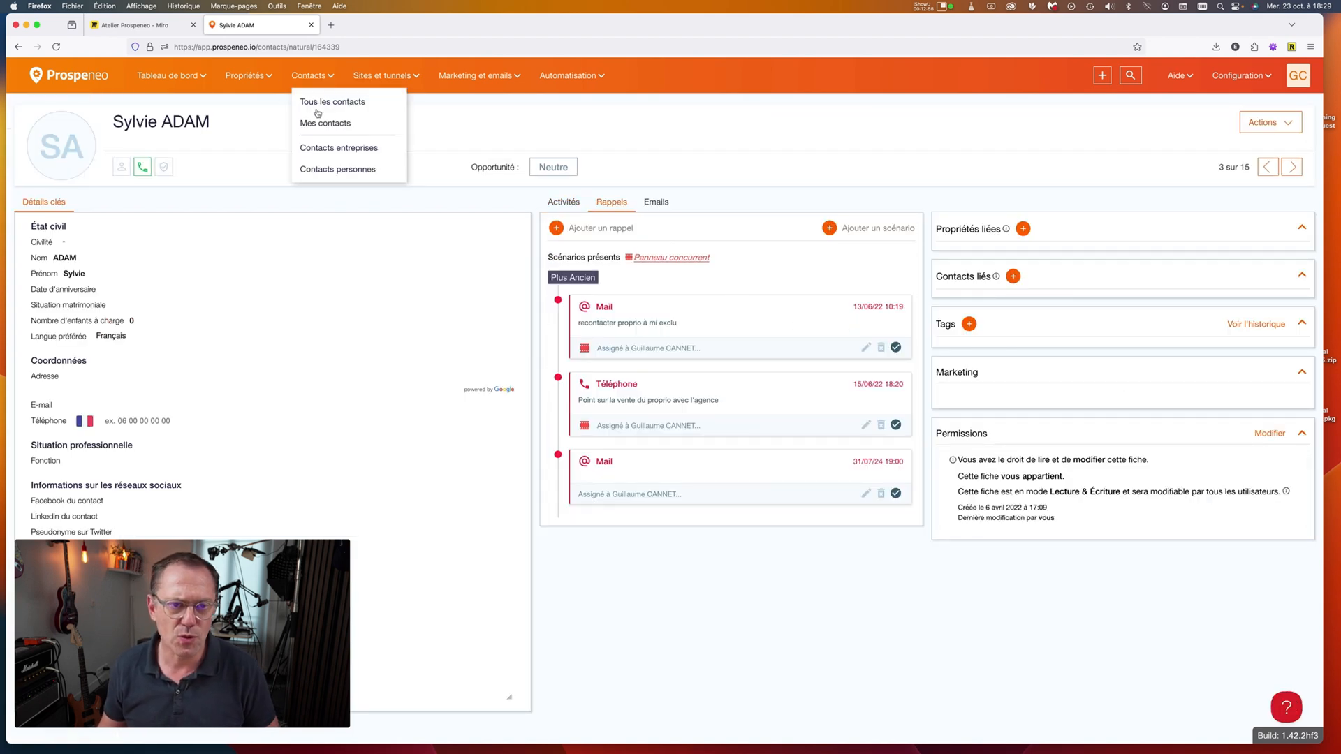
left_click(319, 104)
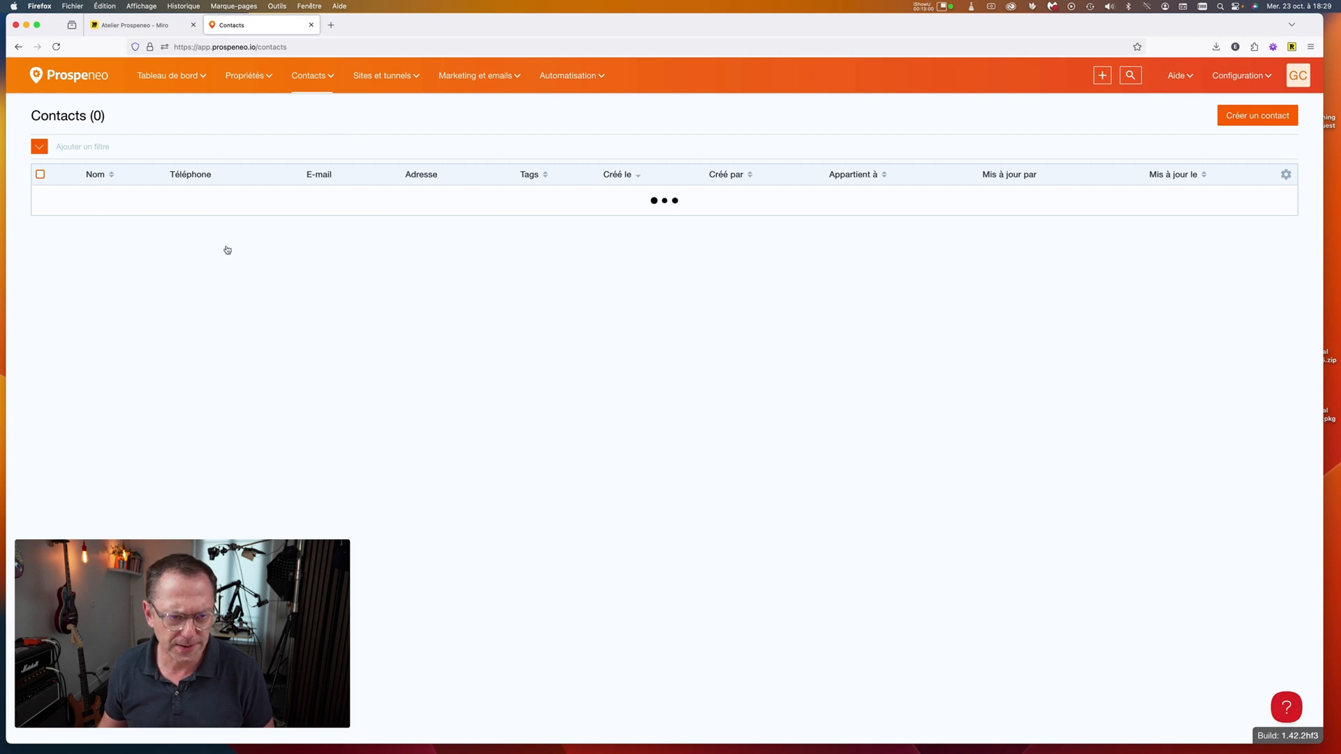
left_click(284, 252)
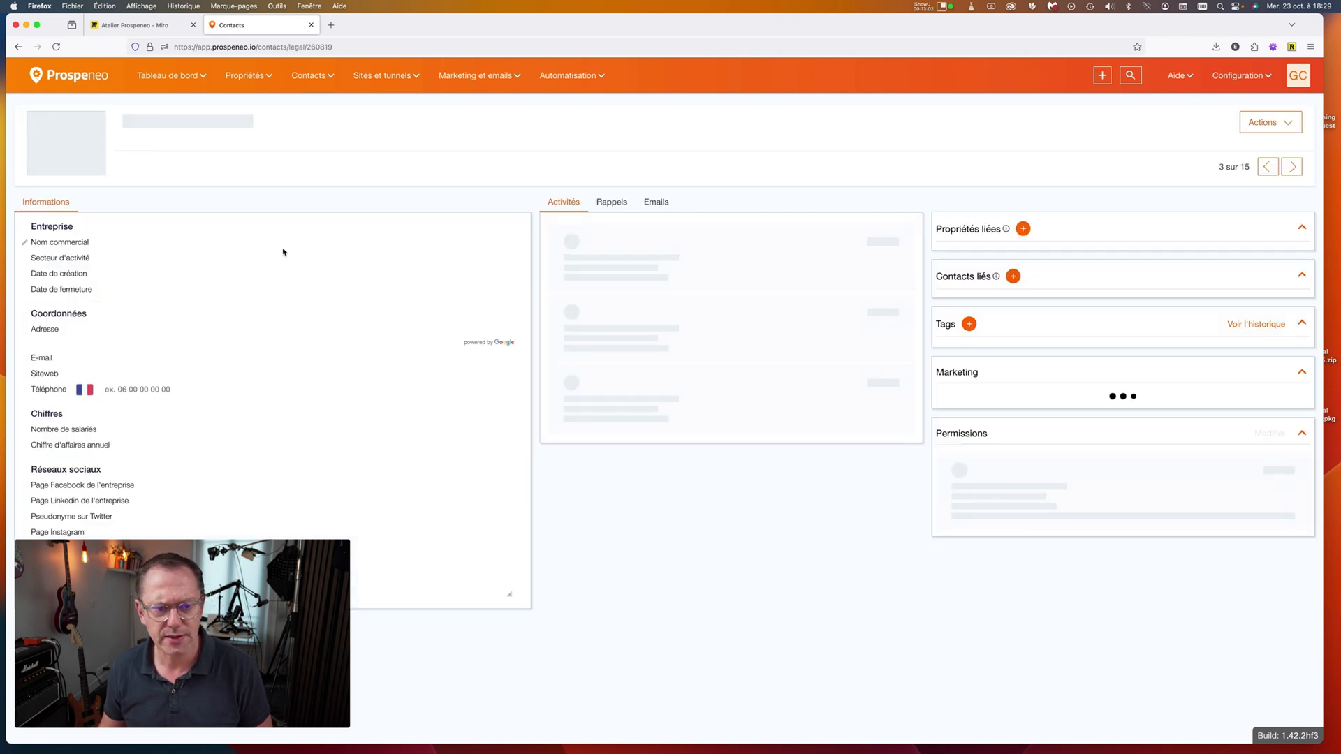
Start processing today's Mail reminder and replace its sender e-mail address.
left_click(612, 203)
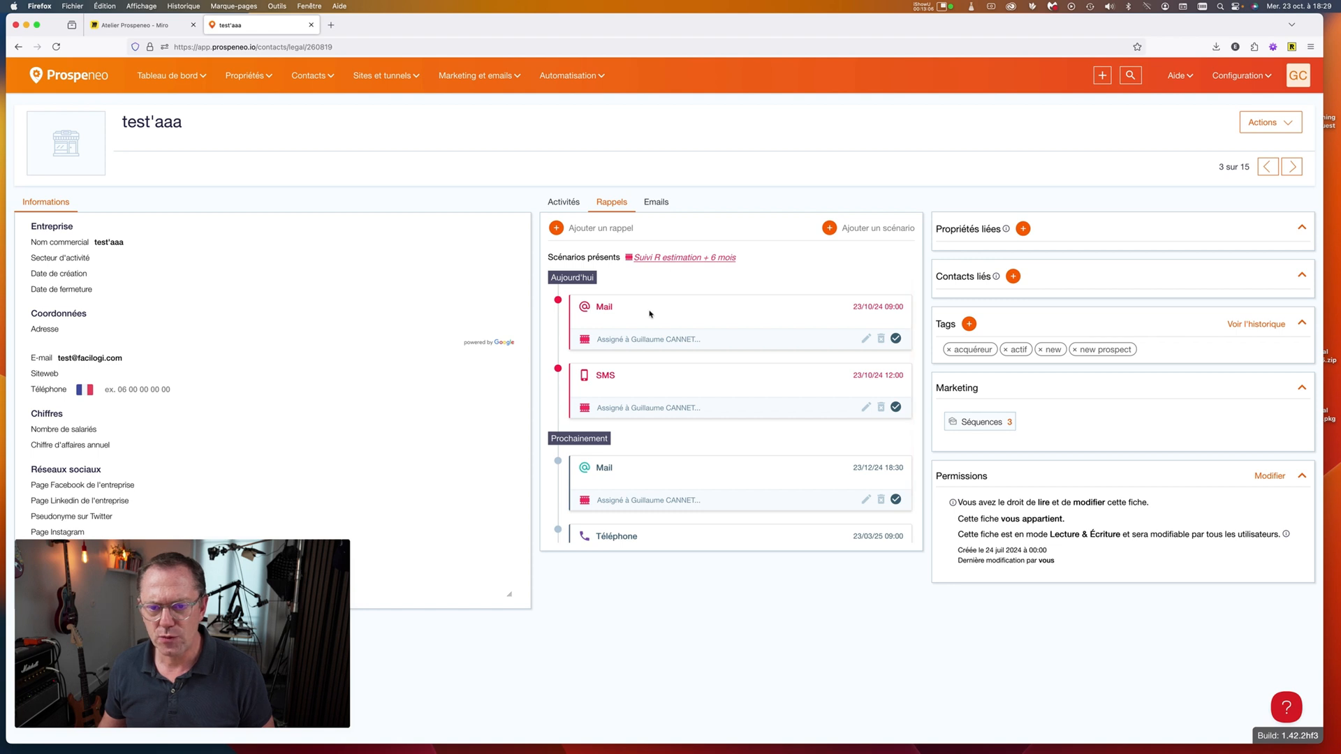
scroll(649, 312, "down", 2)
scroll(649, 312, "up", 2)
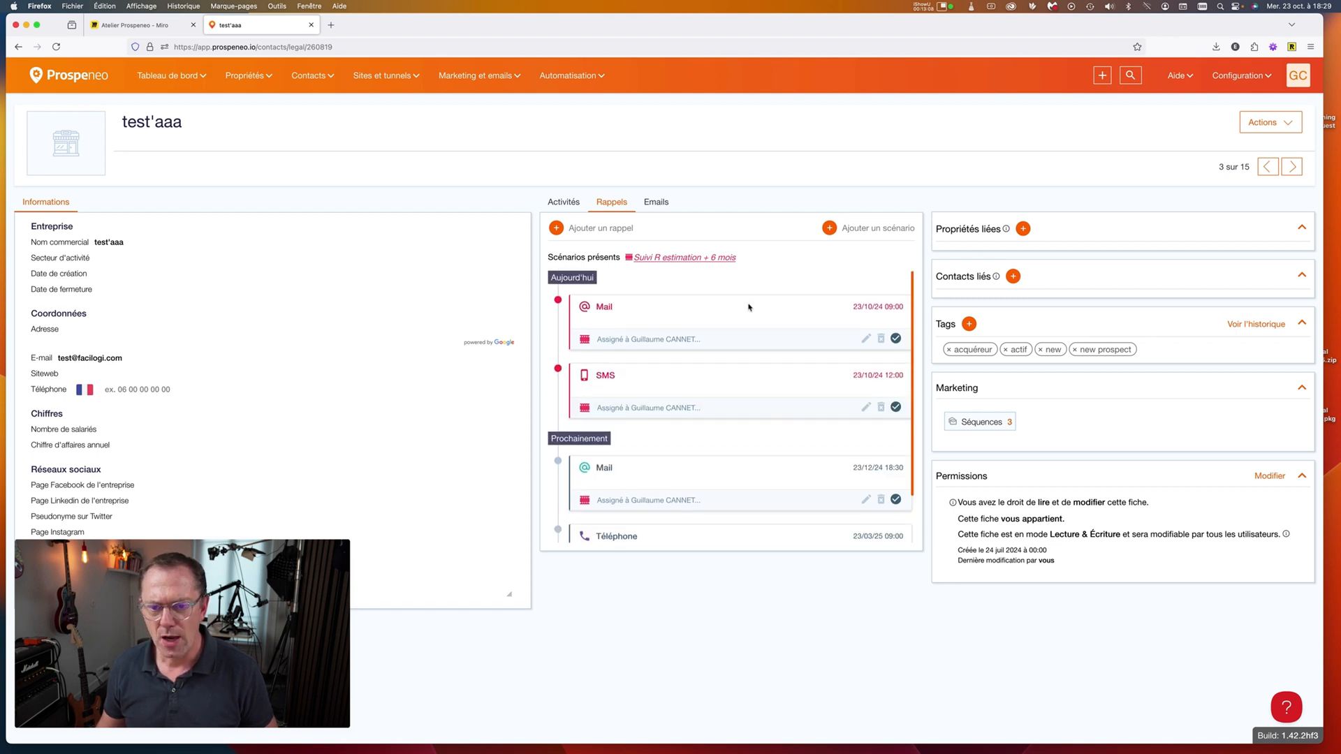
left_click(896, 338)
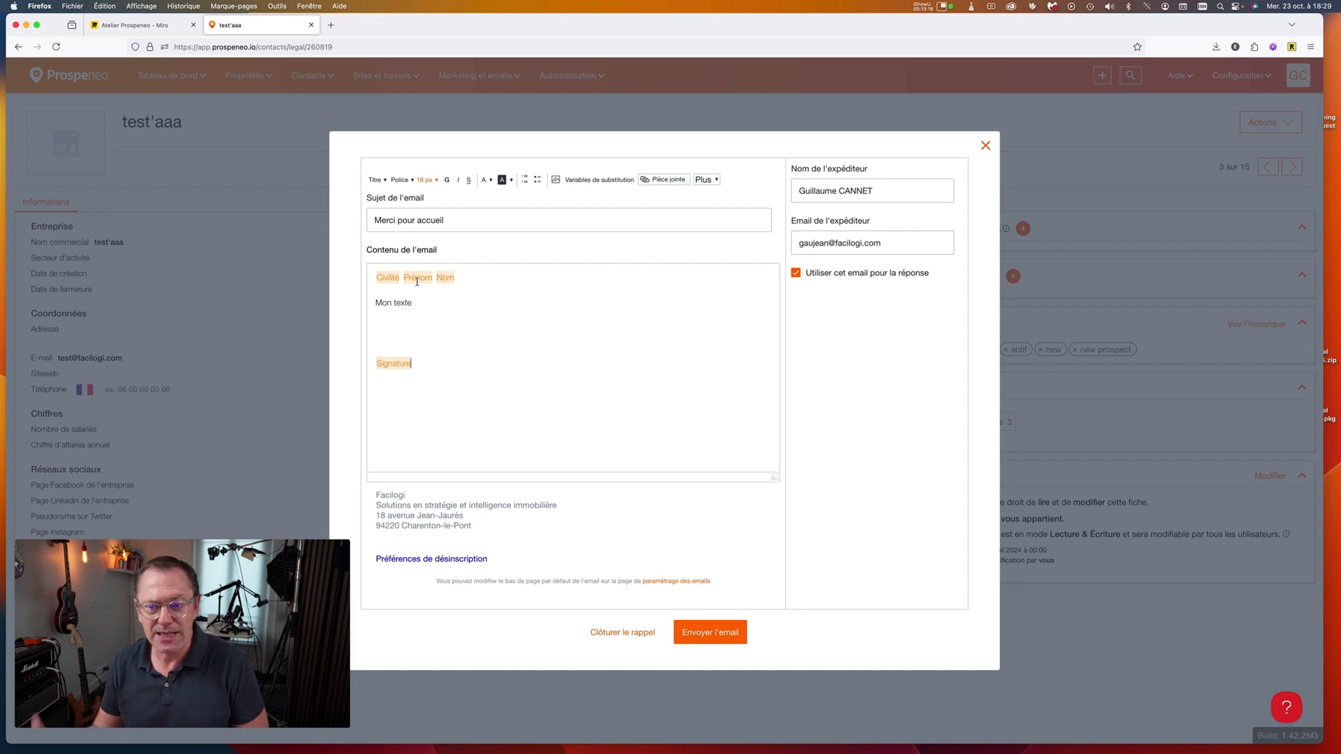
left_click(910, 253)
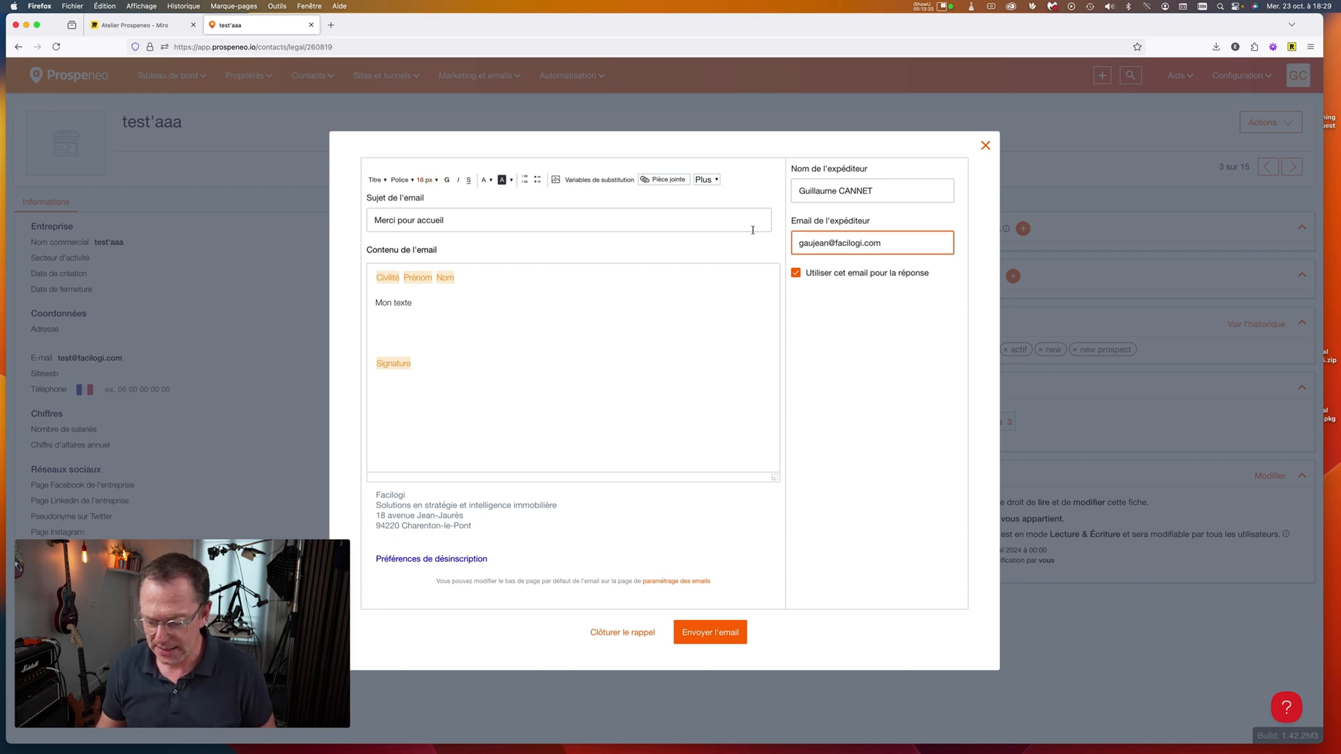
key("BackSpace")
key("BackSpace")
key("BackSpace")
key("BackSpace")
key("BackSpace")
key("BackSpace")
key("BackSpace")
key("BackSpace")
key("BackSpace")
key("BackSpace")
key("BackSpace")
key("BackSpace")
key("BackSpace")
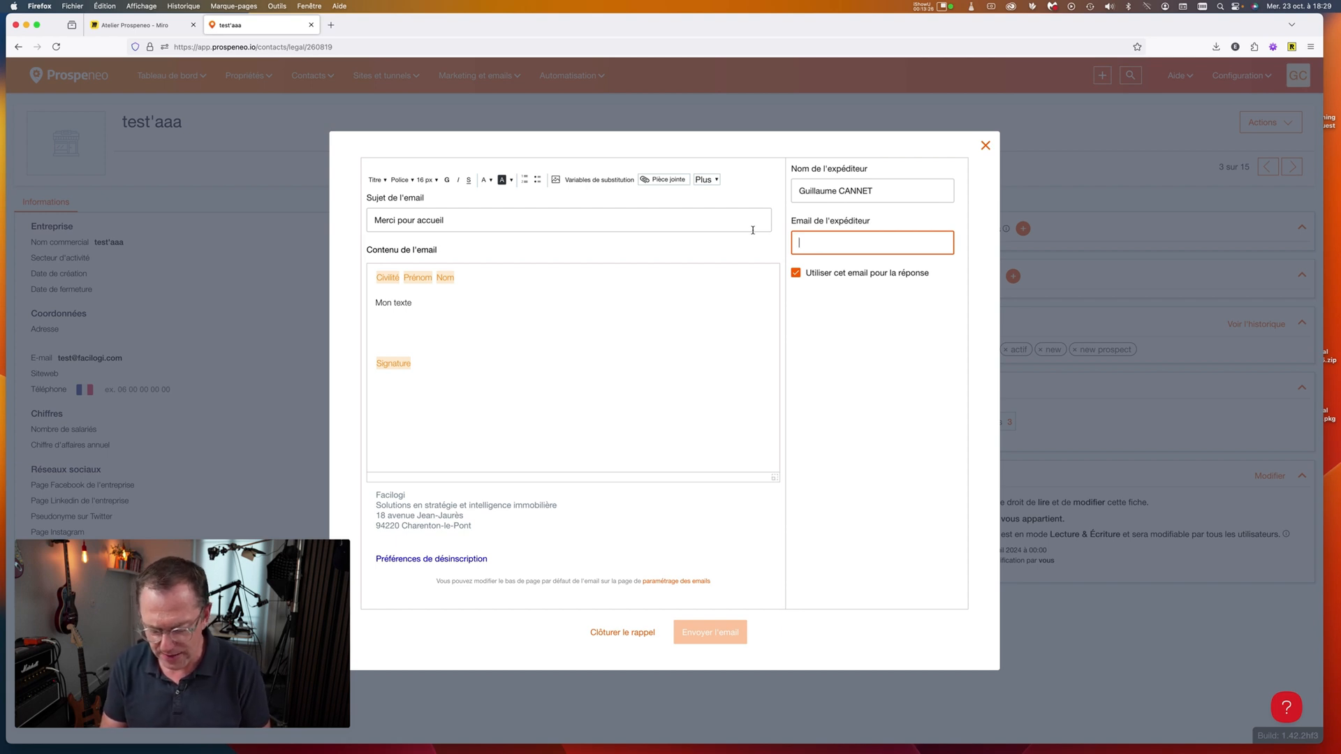
type("t")
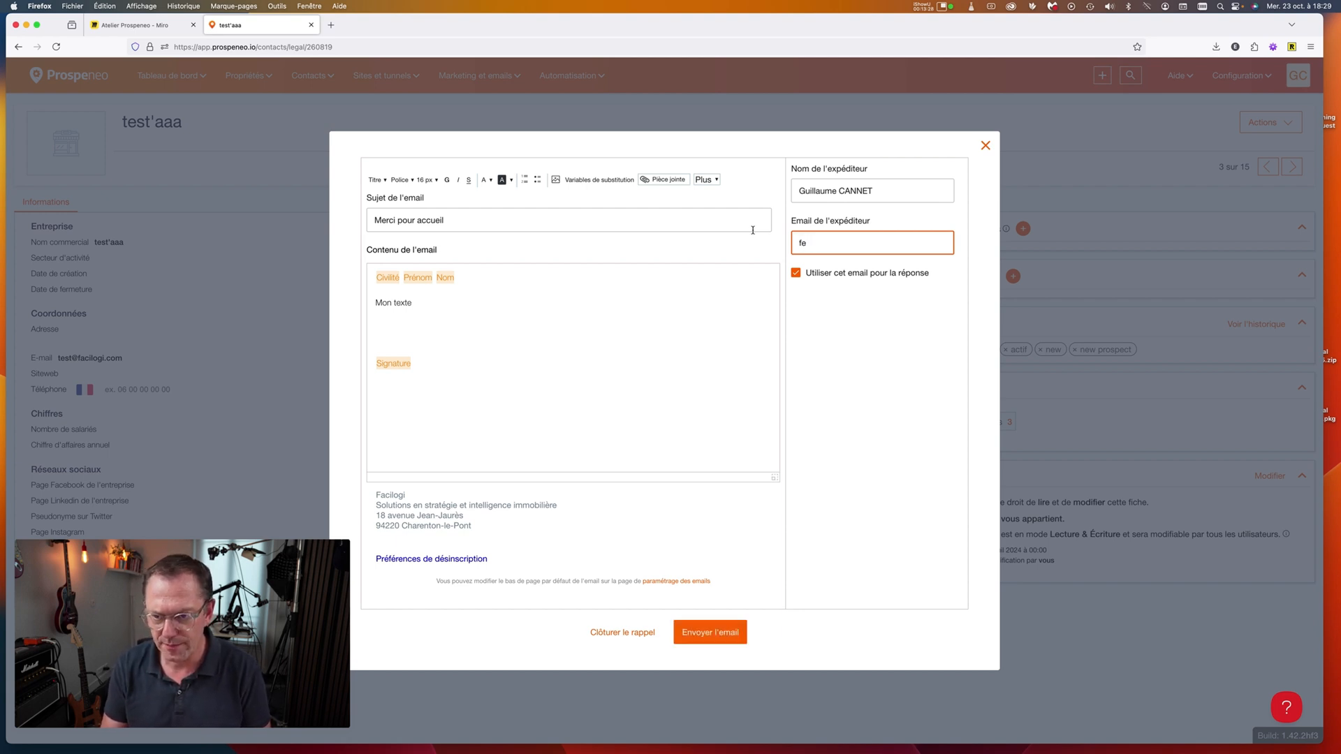
key("BackSpace")
key("BackSpace")
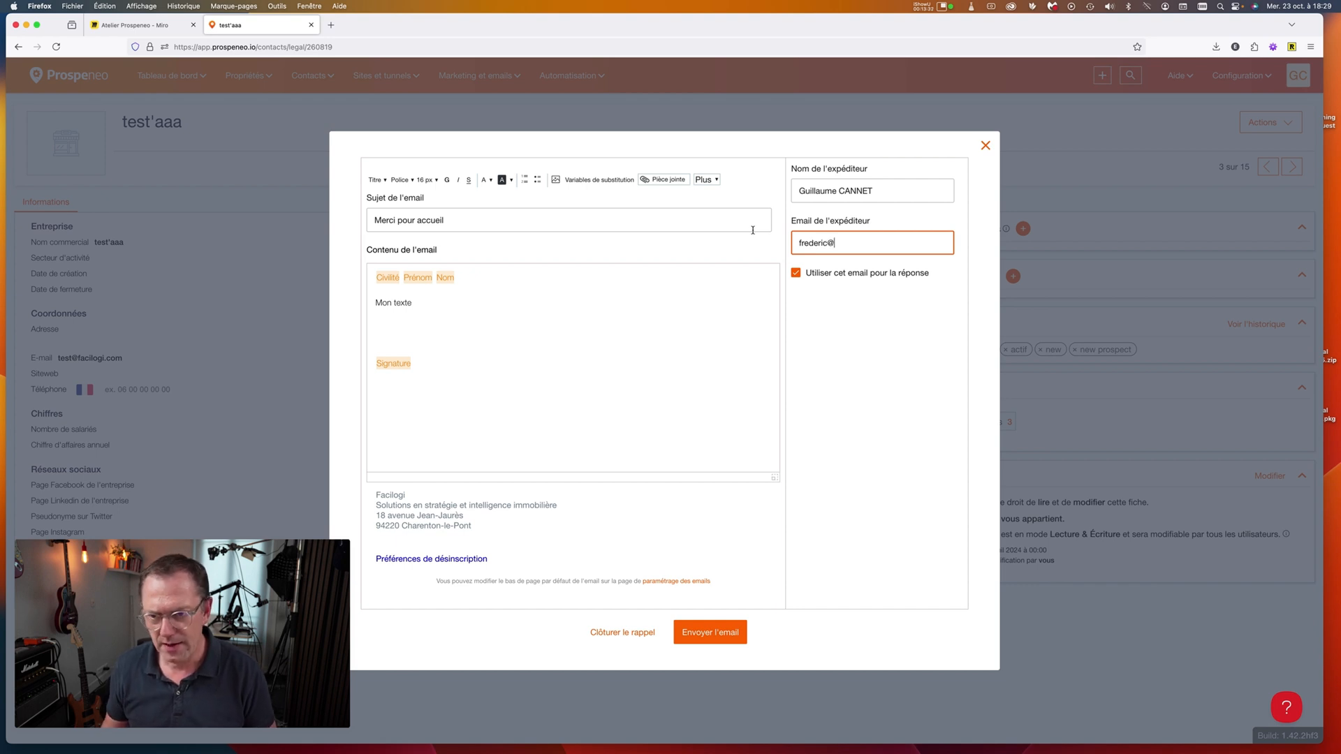
Add a line 'jdjzdjlzadjlazl' below Mon texte and close the Mail reminder without sending.
left_click(400, 319)
key("Return")
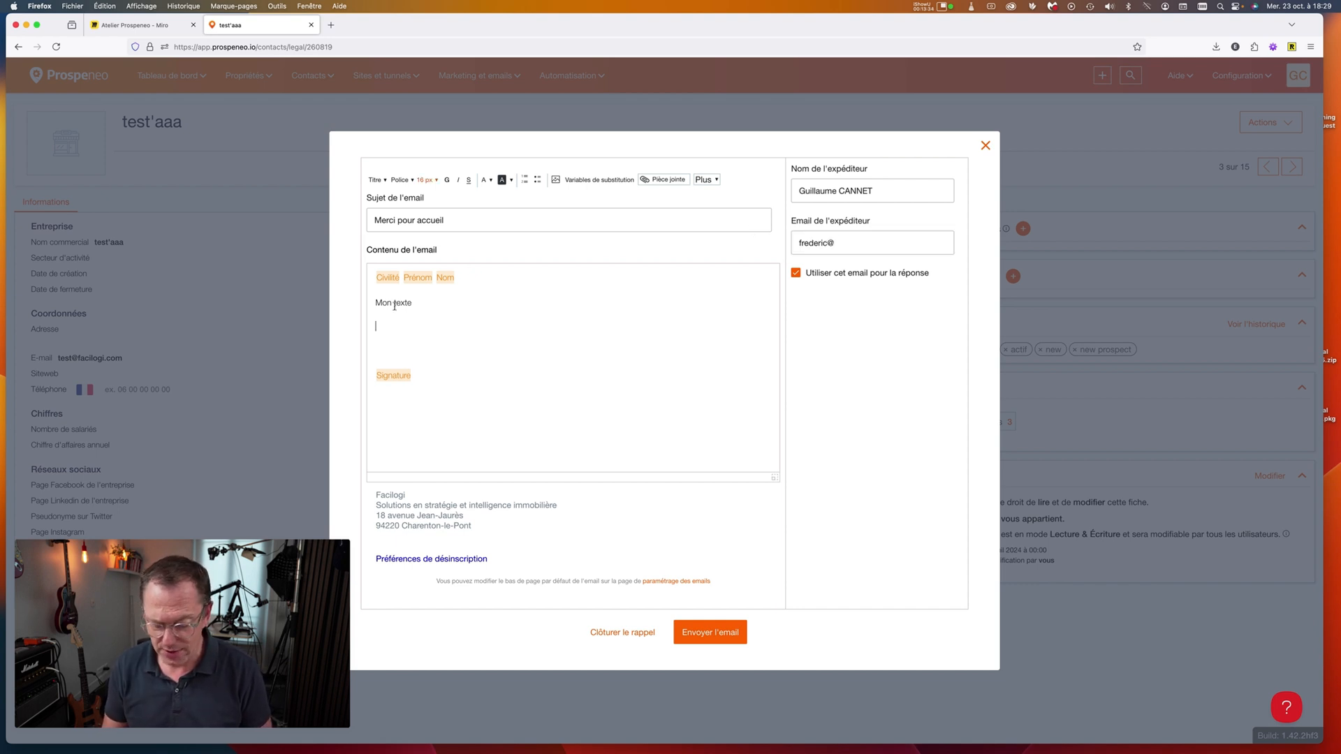
type("jdjzdjlzadjlazlj")
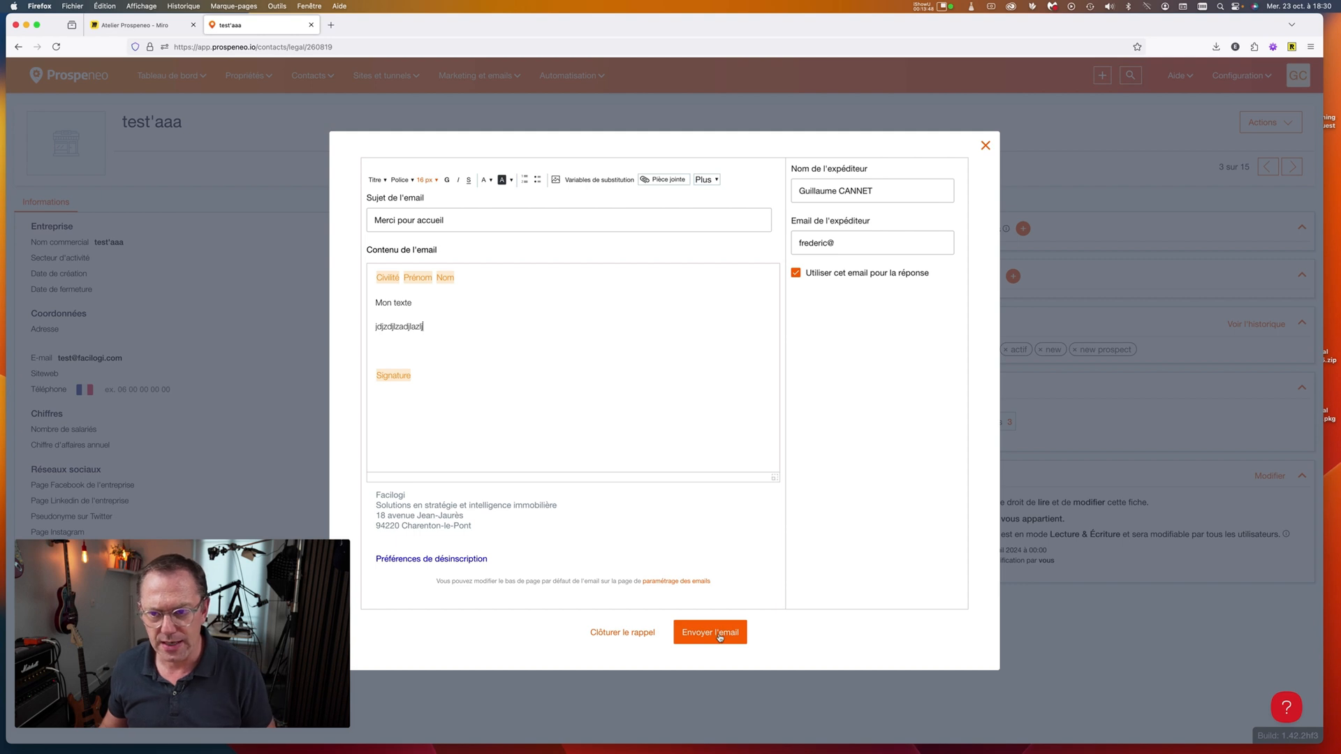
left_click(640, 634)
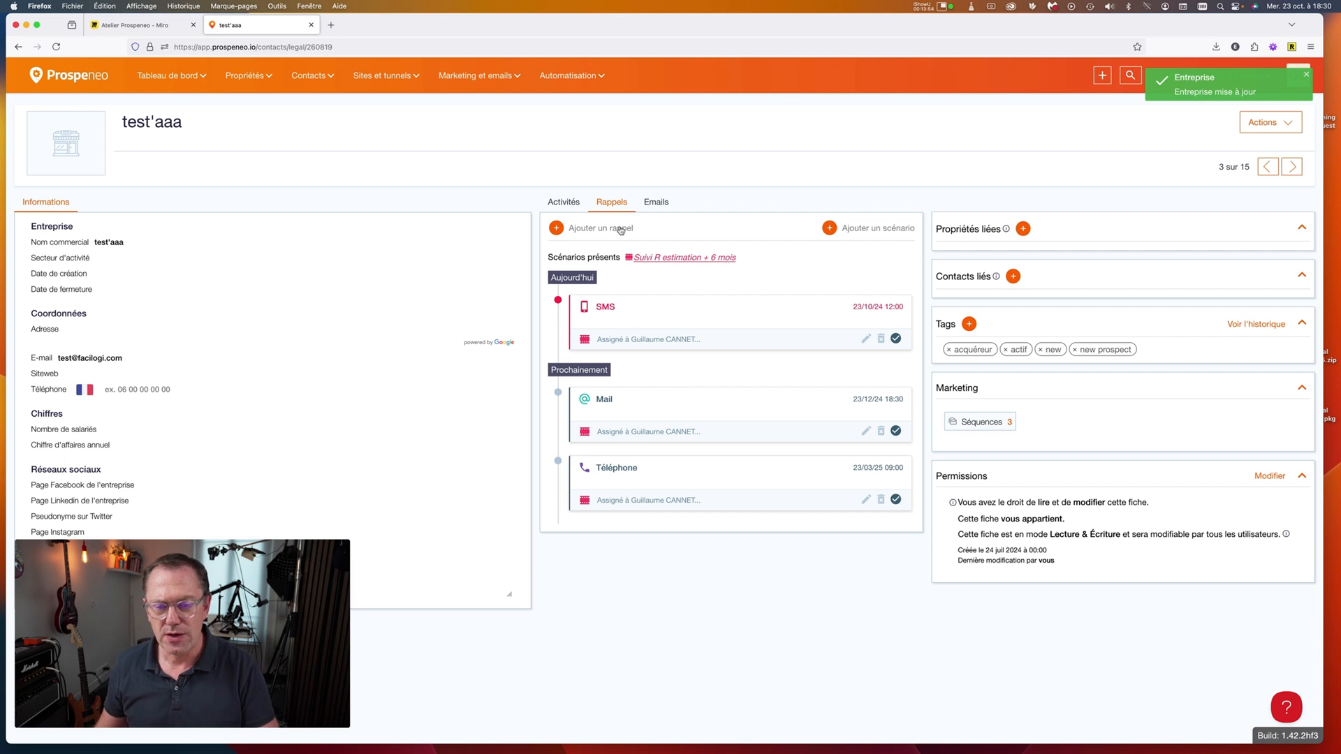
Inspect the closed Mail reminder from the Activités tab, then reopen it for today.
left_click(563, 206)
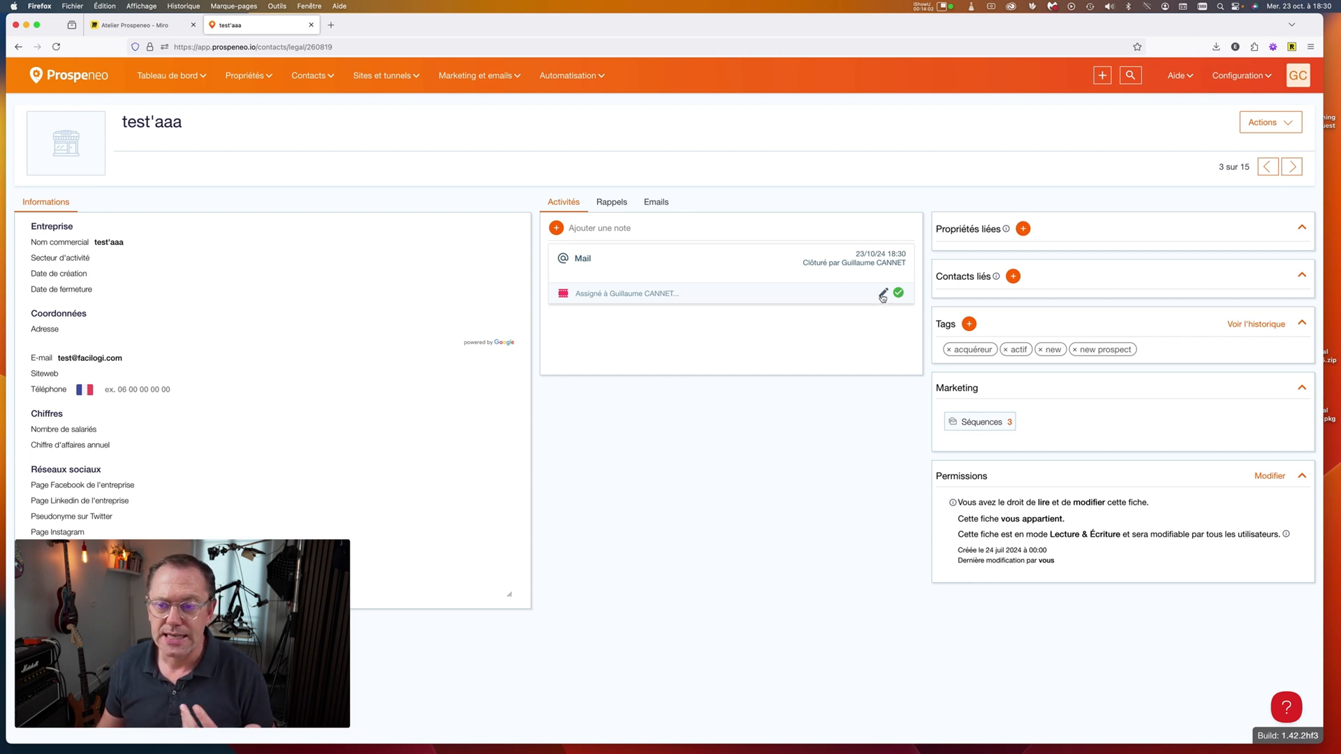
left_click(882, 295)
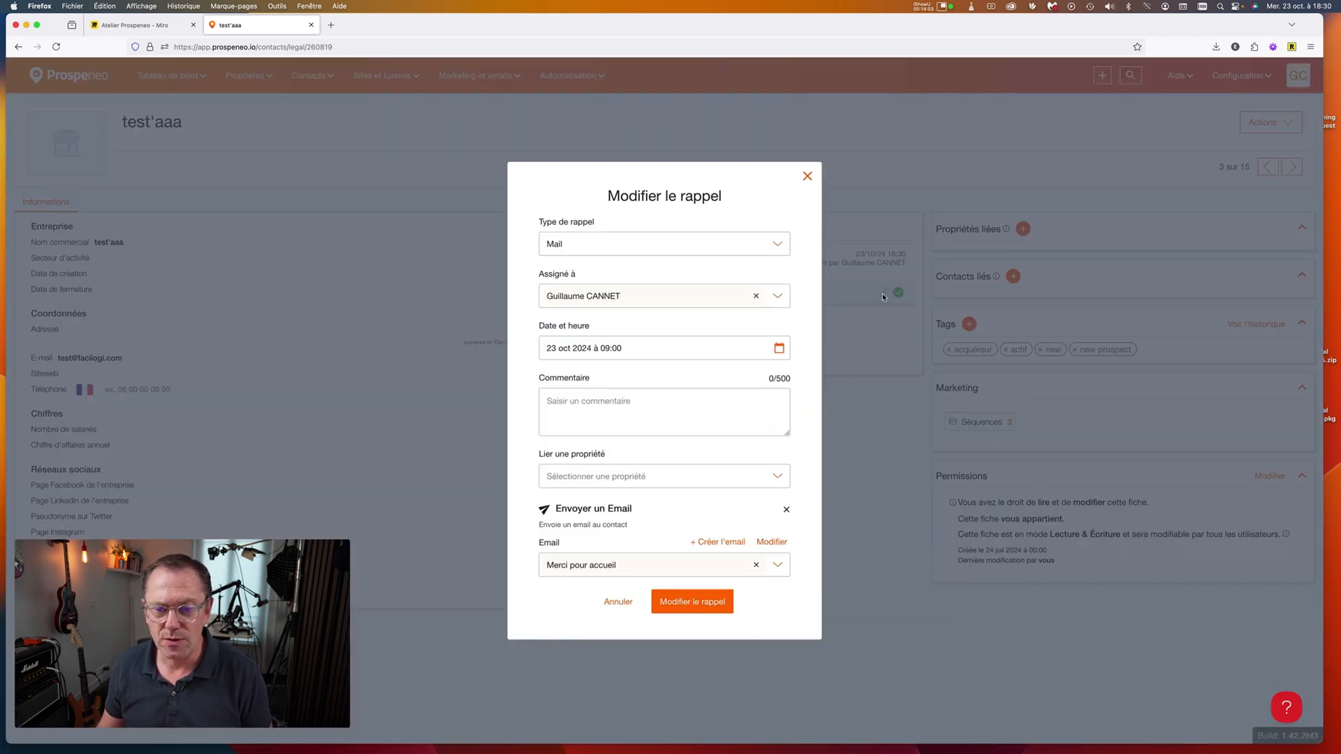
left_click(773, 542)
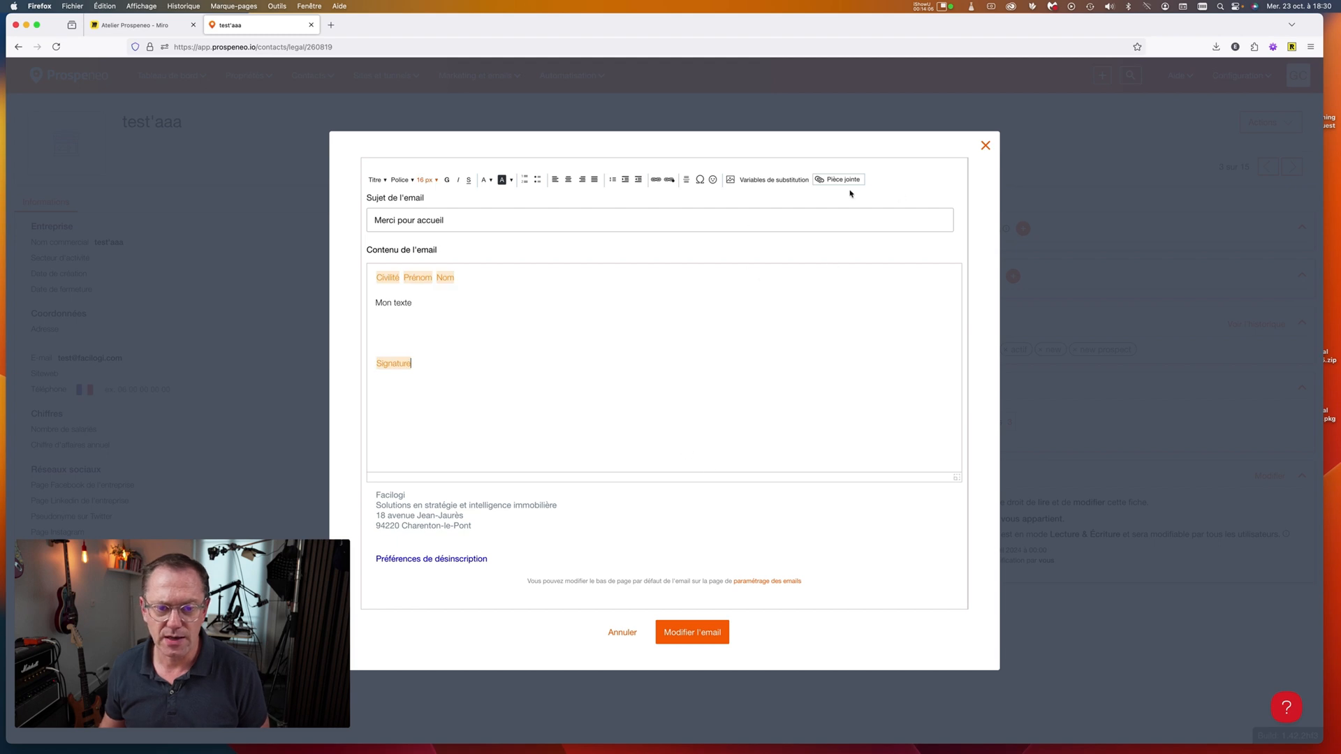
left_click(984, 145)
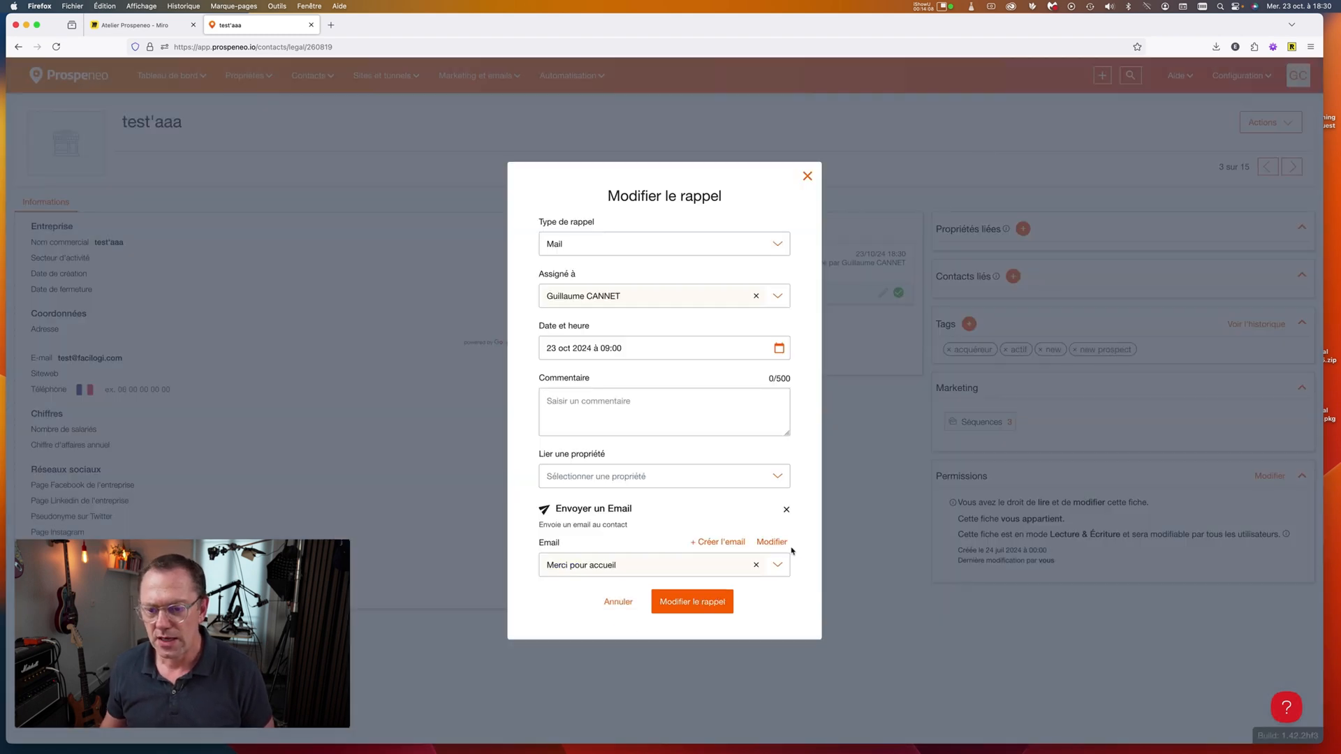
left_click(807, 175)
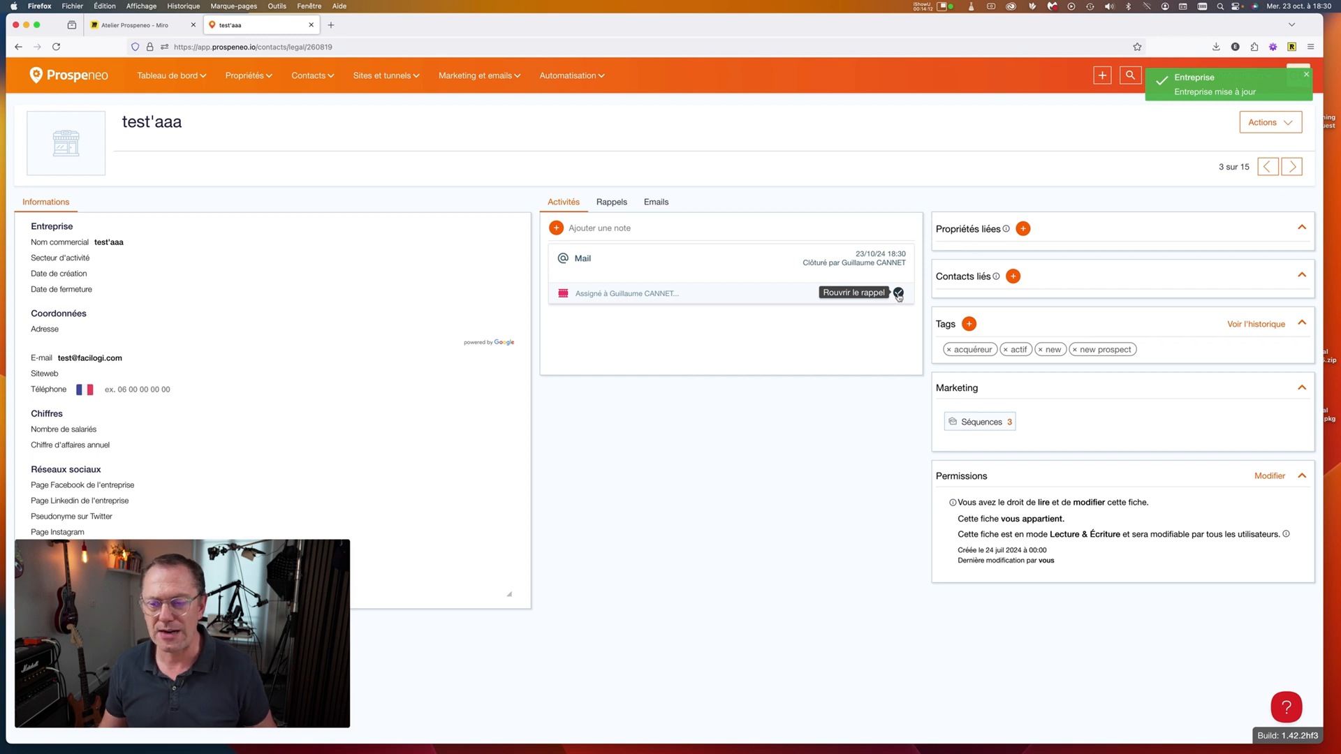
left_click(899, 294)
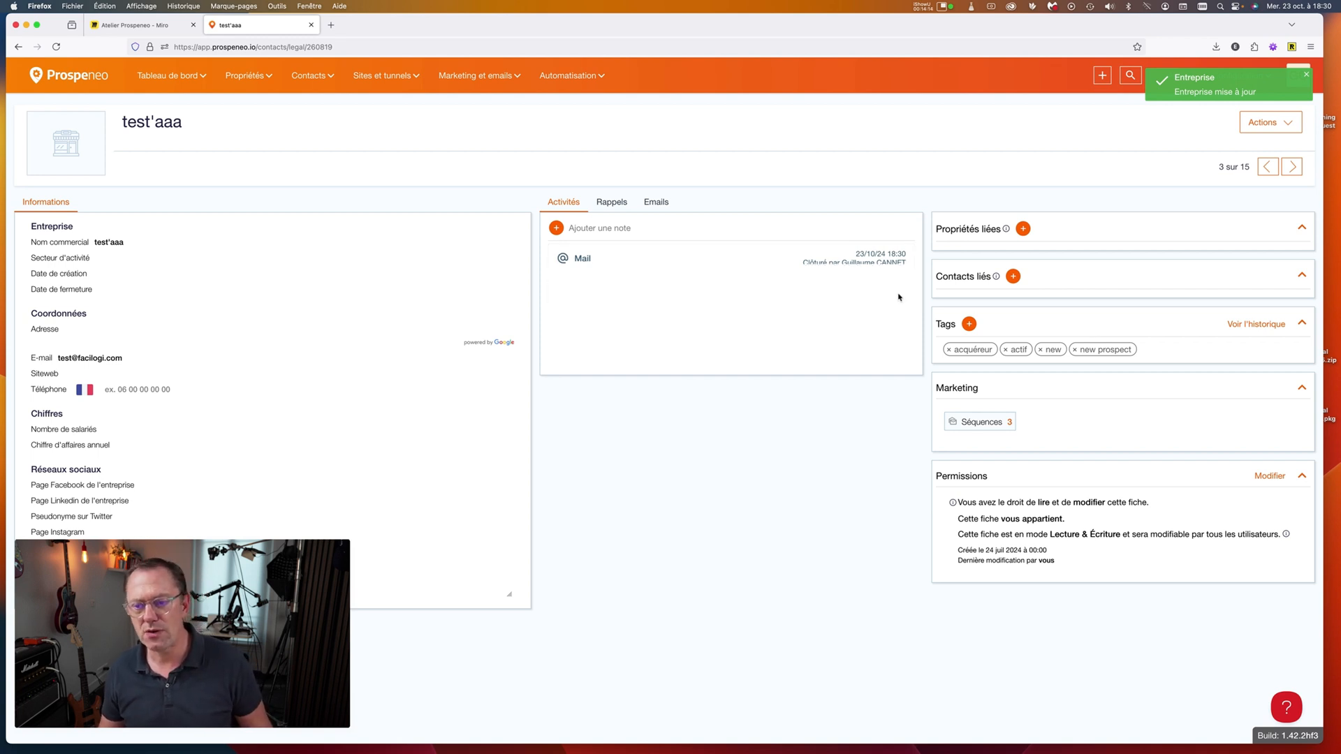
left_click(614, 204)
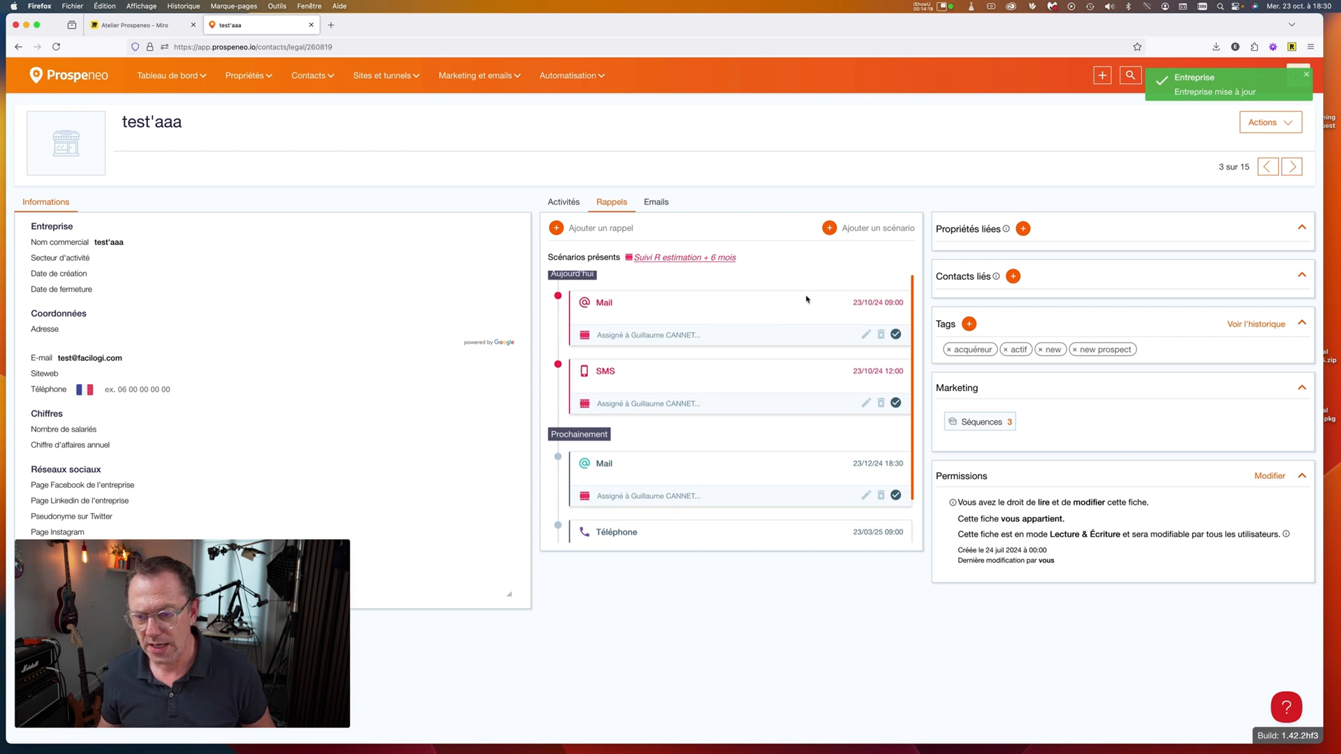
scroll(810, 307, "down", 2)
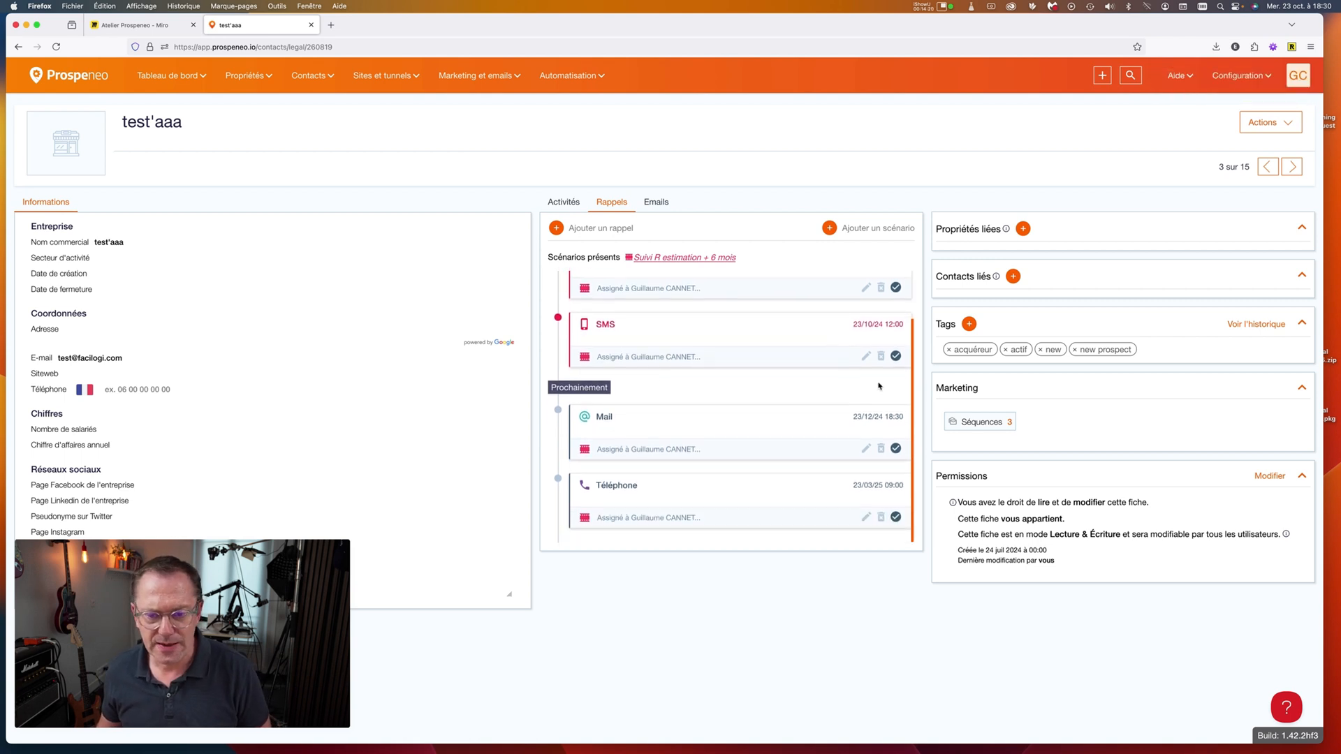
left_click(896, 358)
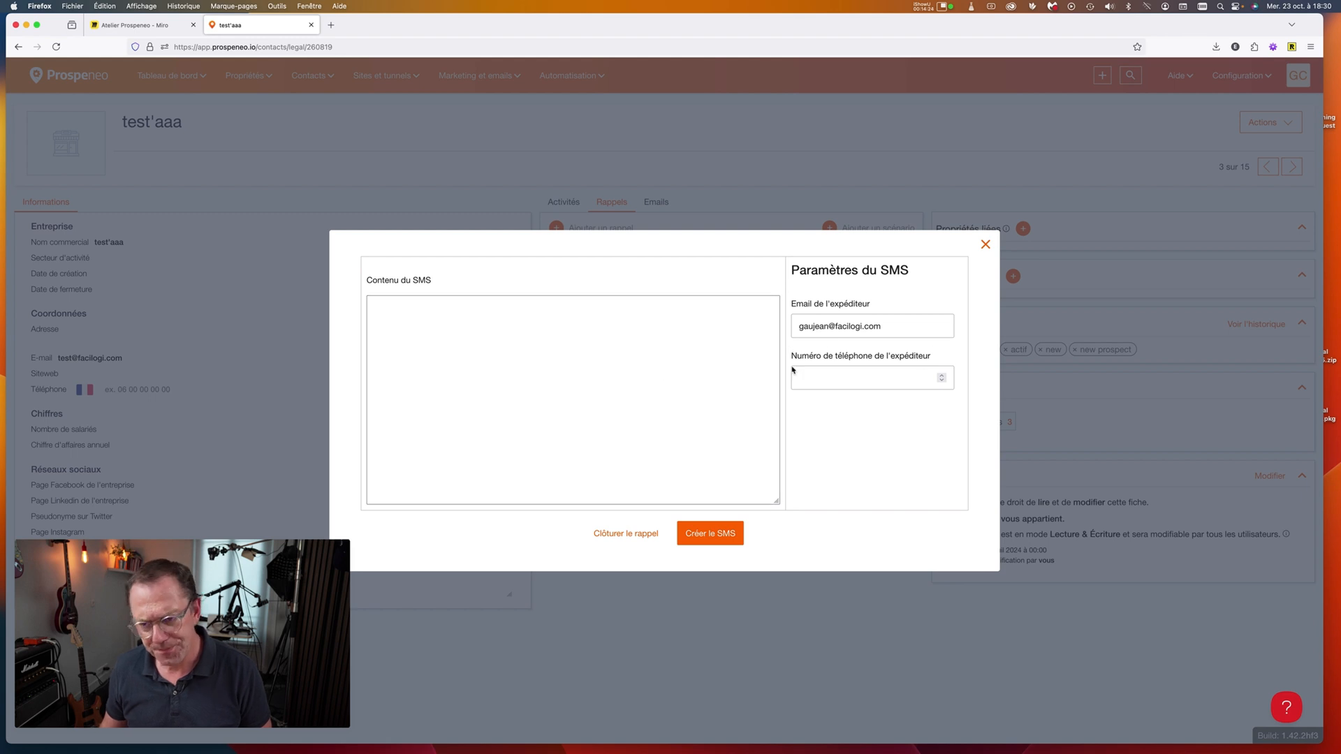
left_click(832, 326)
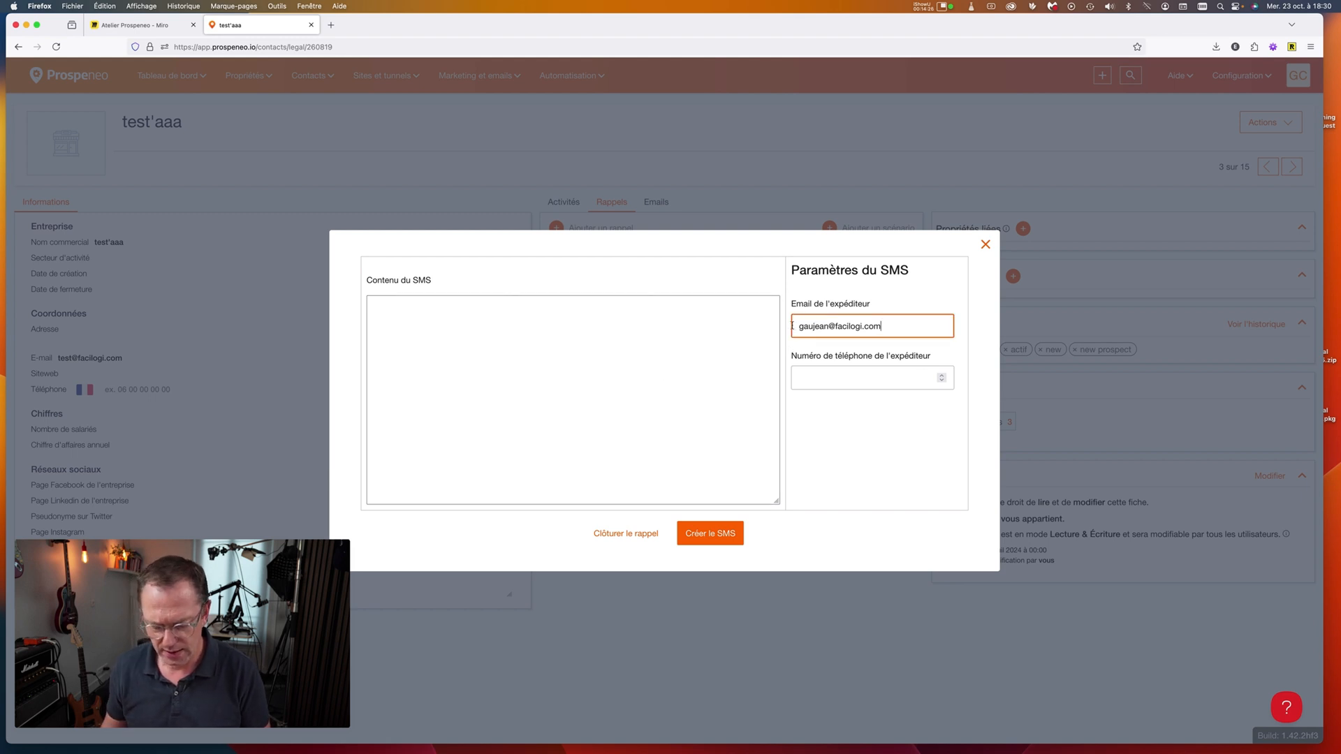
double_click(843, 325)
key("super+a")
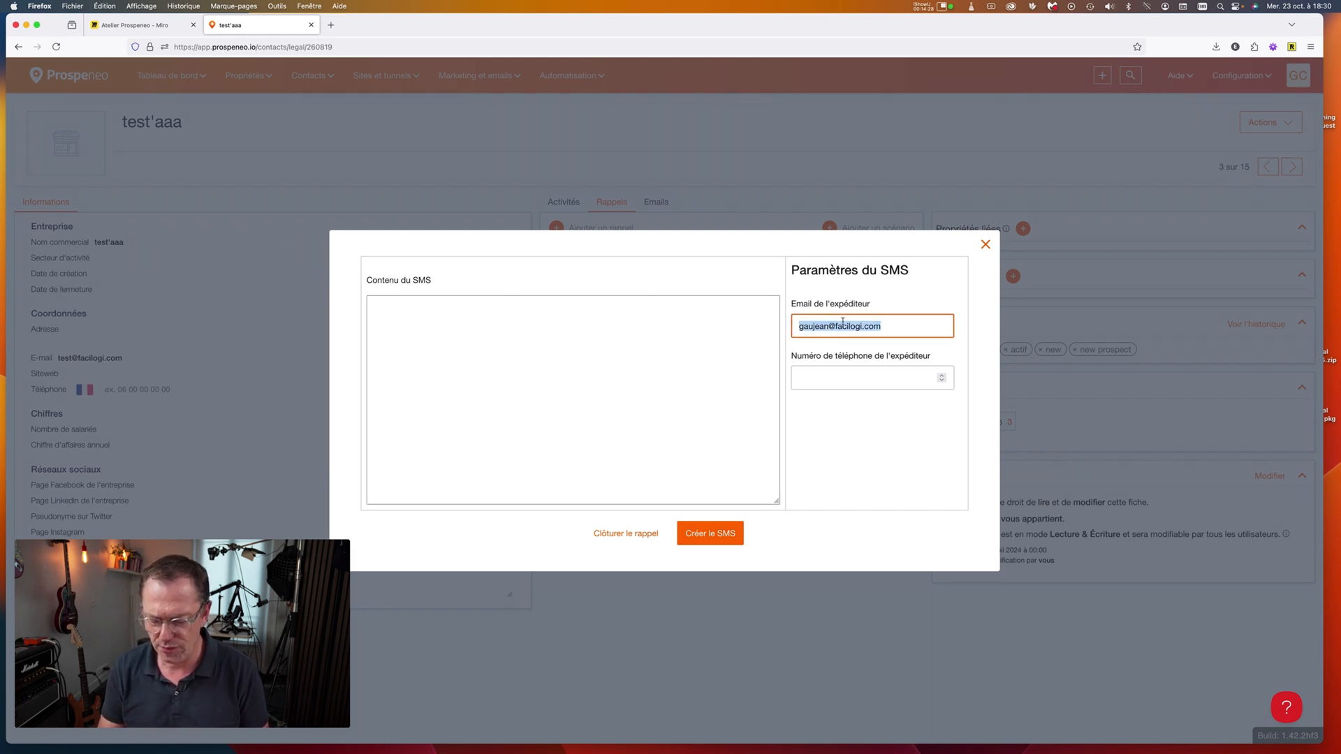
key("BackSpace")
type("frede")
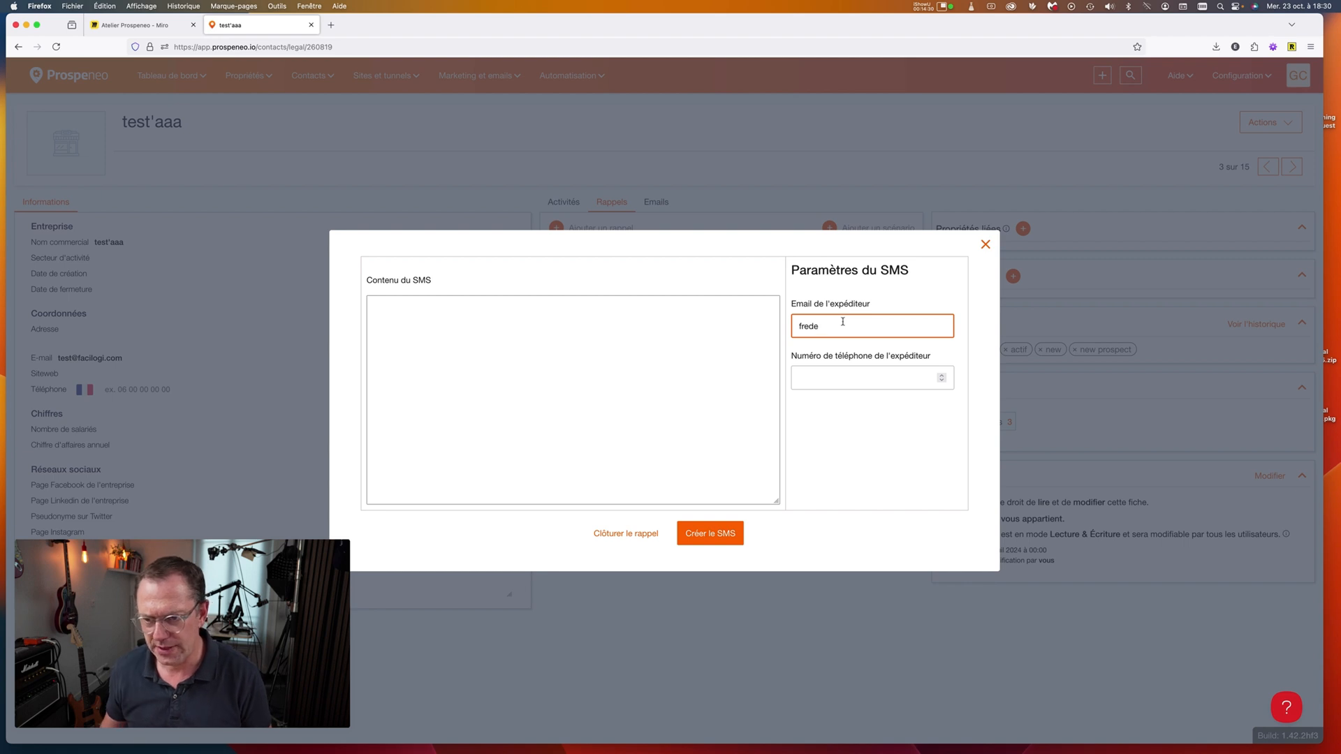
left_click_drag(793, 305, 903, 319)
left_click(852, 375)
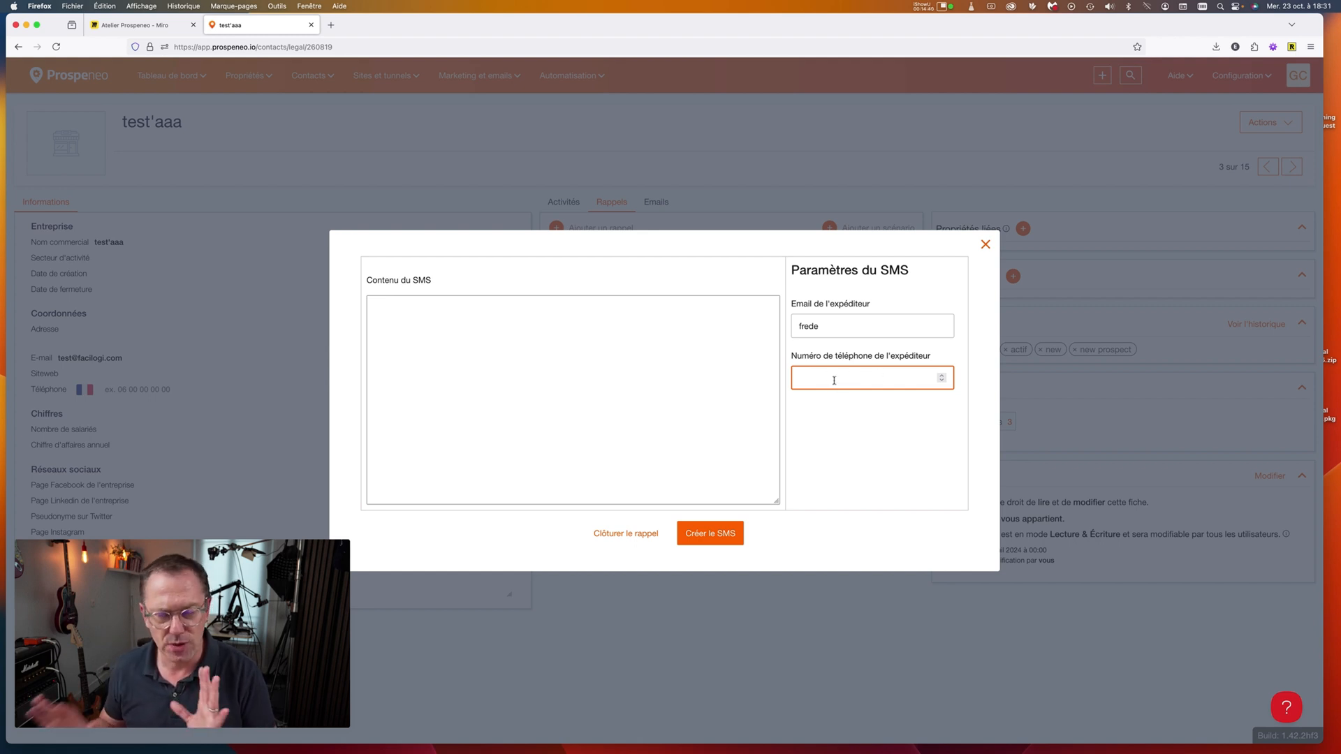
left_click(471, 333)
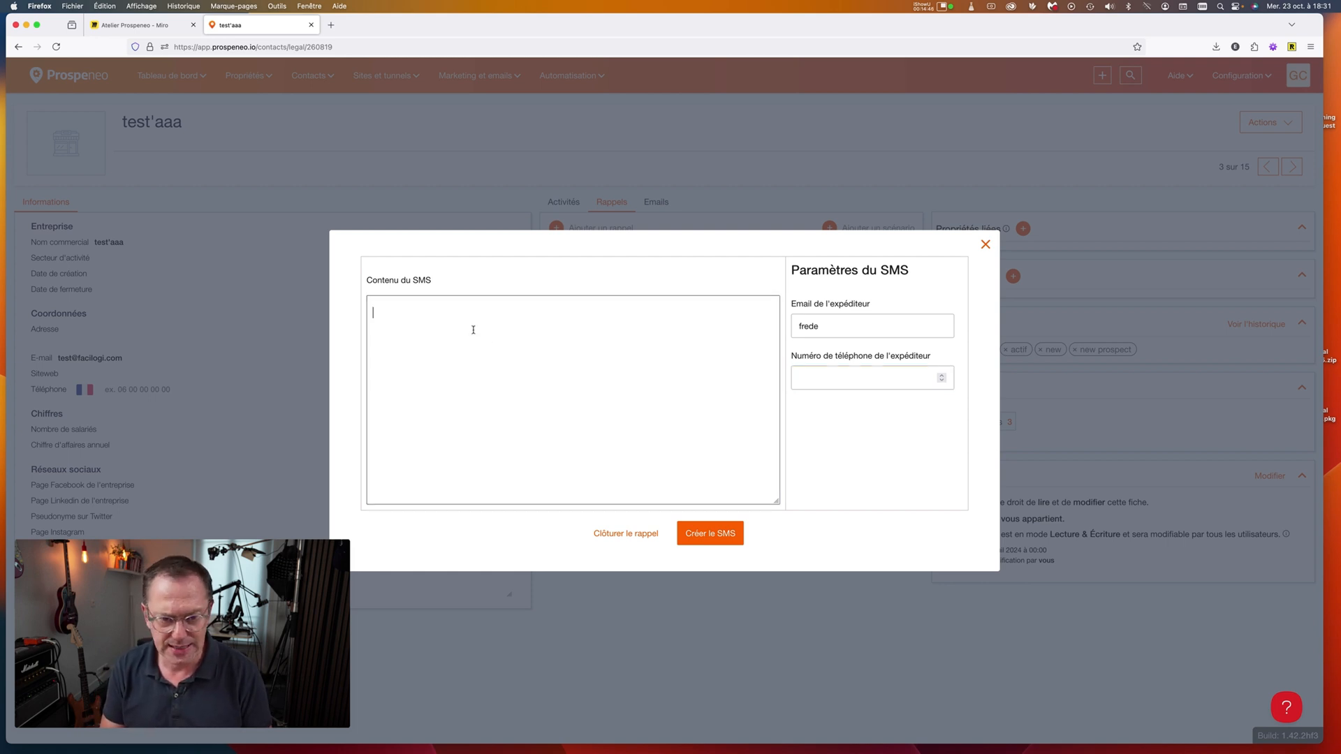
type("jhgdgajdgdgjdg")
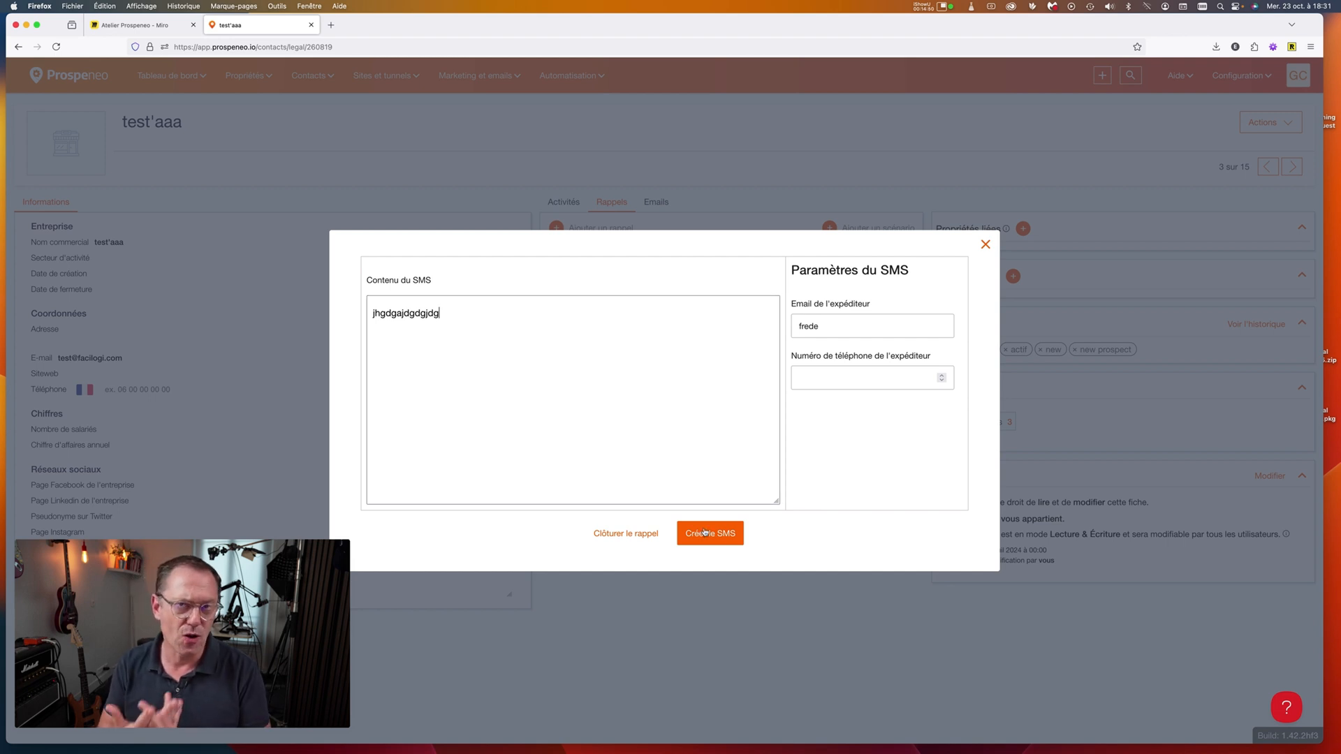
left_click(985, 245)
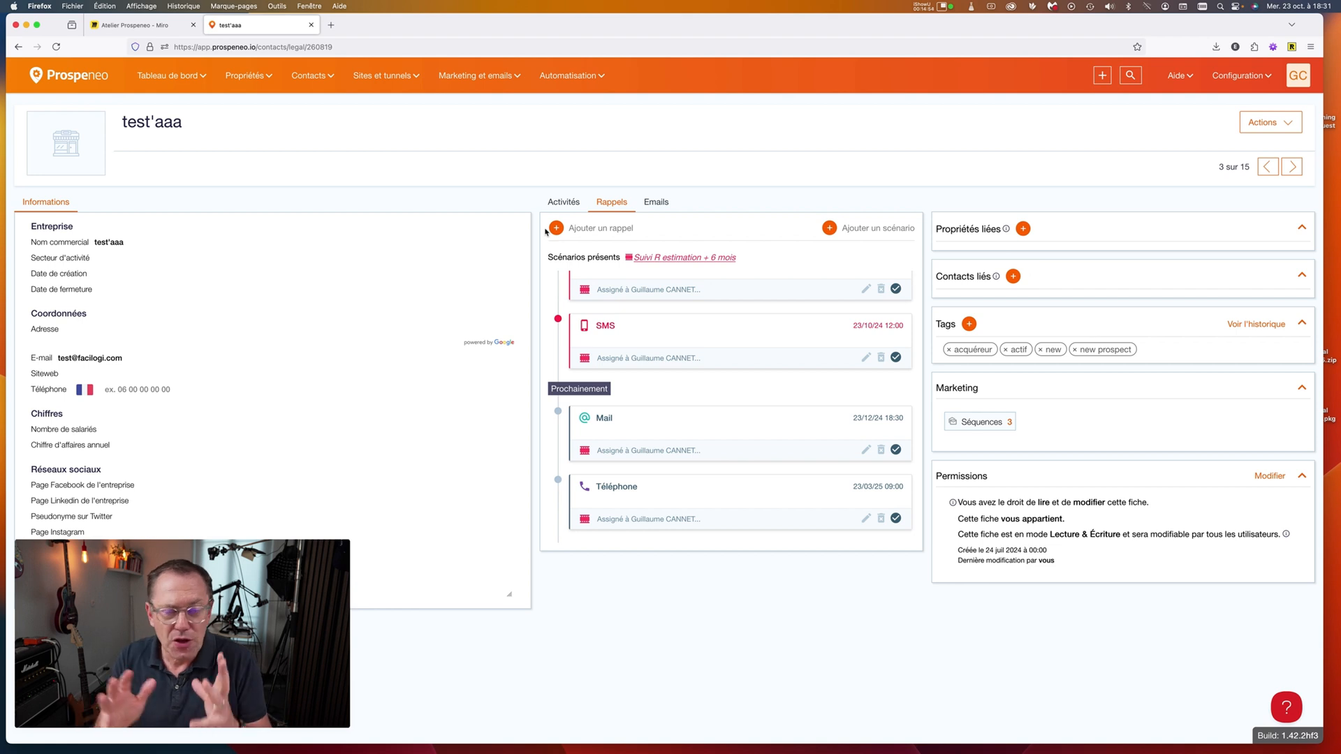